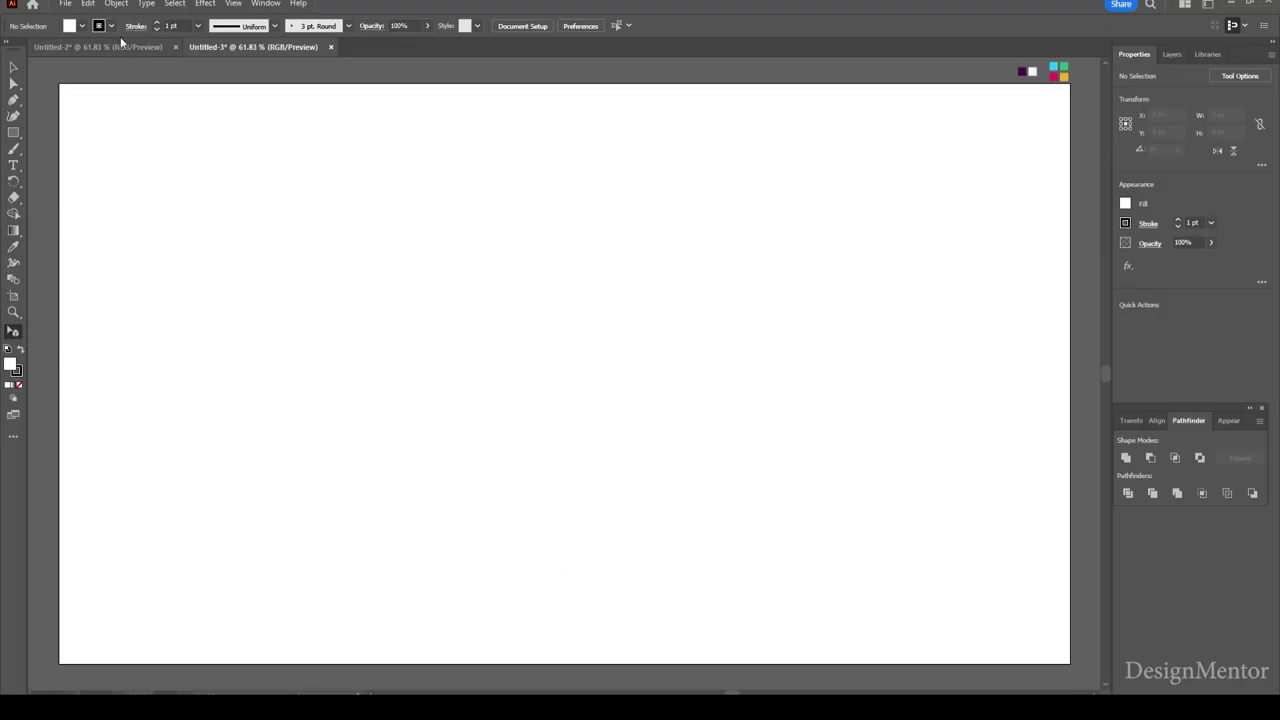
Set the stroke to none and sample the dark purple swatch as the fill.
{"action": "left_click", "coordinate": [111, 27]}
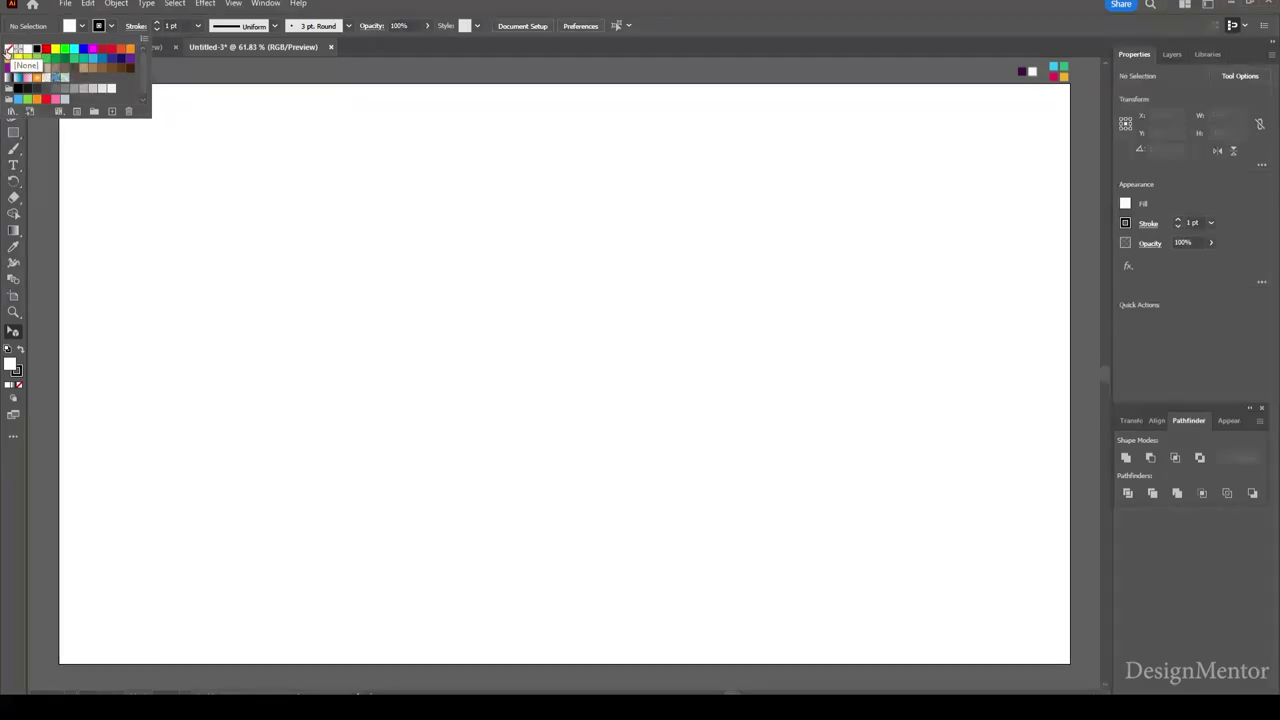
{"action": "left_click", "coordinate": [7, 42]}
{"action": "key", "text": "i"}
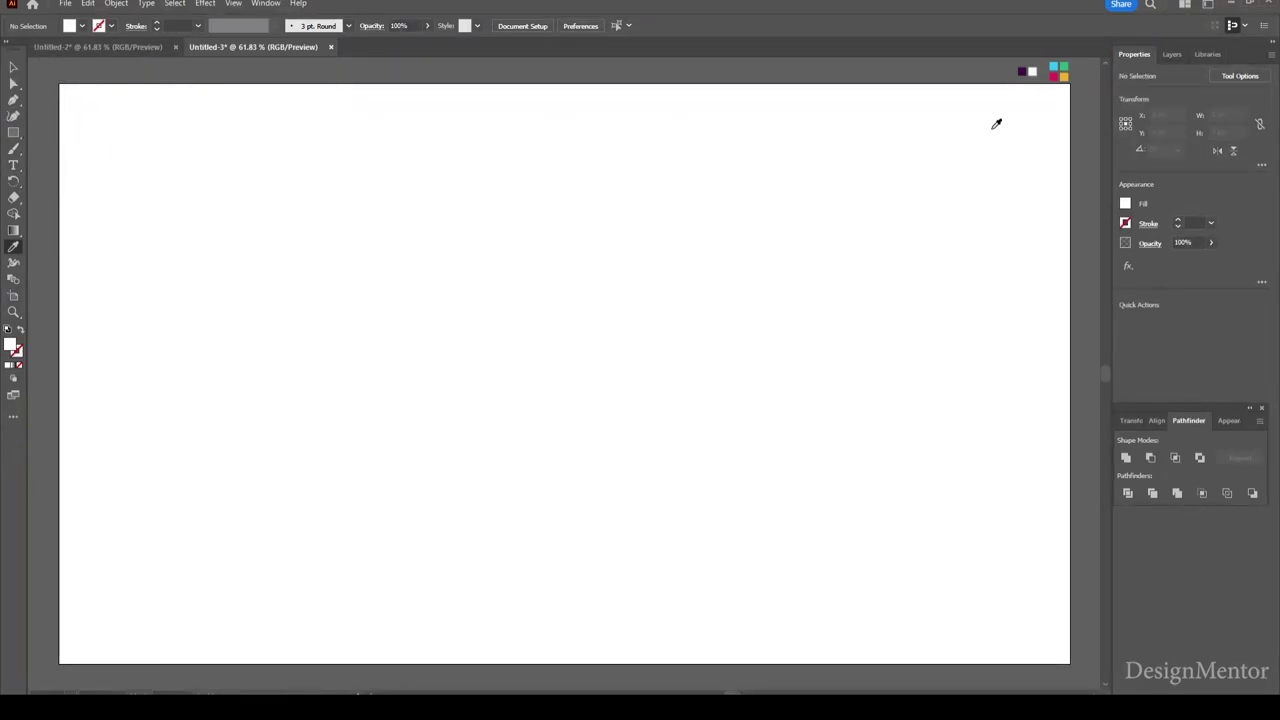
{"action": "left_click", "coordinate": [1025, 70]}
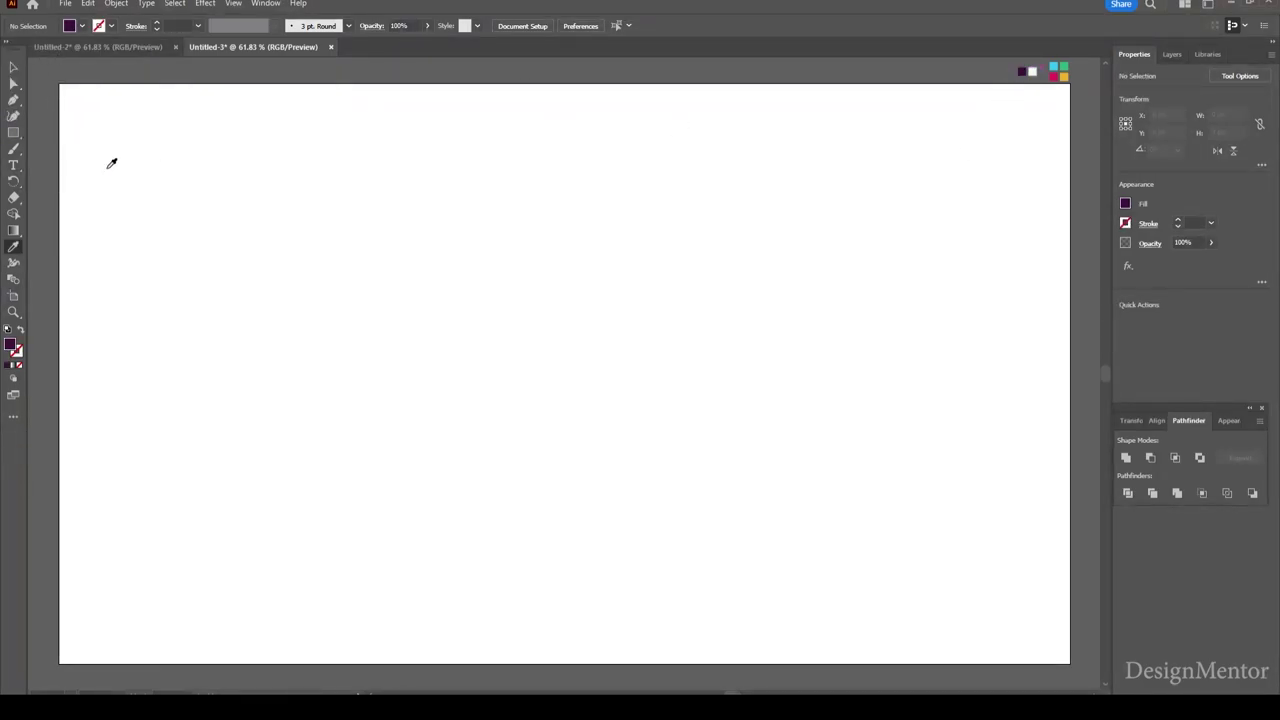
{"action": "left_click", "coordinate": [14, 134]}
Draw a 1920 × 1080 px dark purple rectangle, centre it on the artboard and lock it.
{"action": "left_click", "coordinate": [498, 307]}
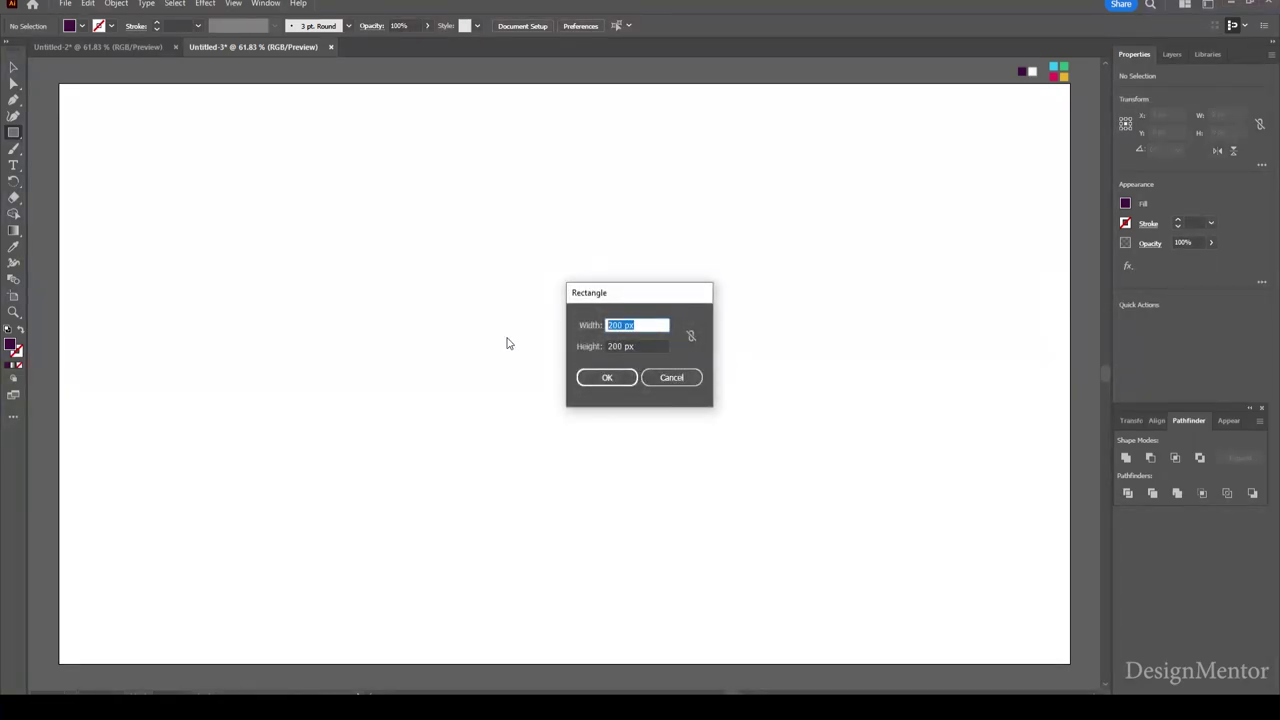
{"action": "type", "text": "1920"}
{"action": "key", "text": "Tab"}
{"action": "type", "text": "1"}
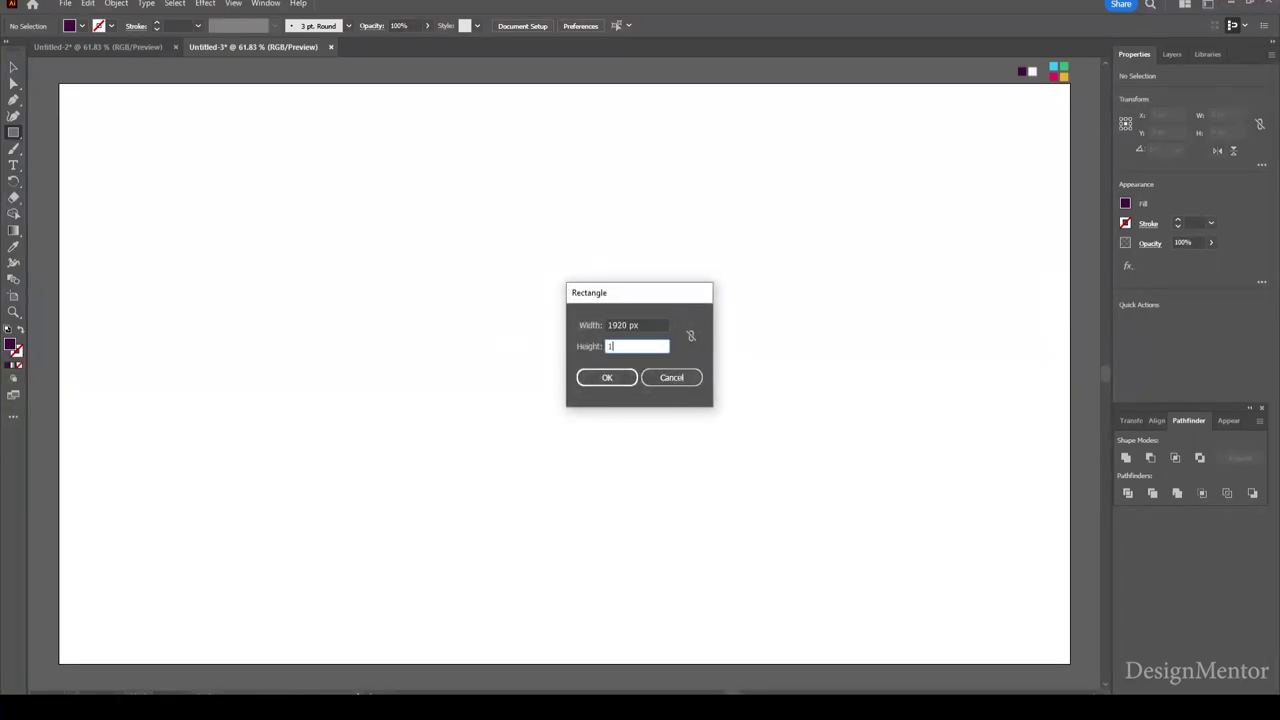
{"action": "type", "text": "08"}
{"action": "key", "text": "Return"}
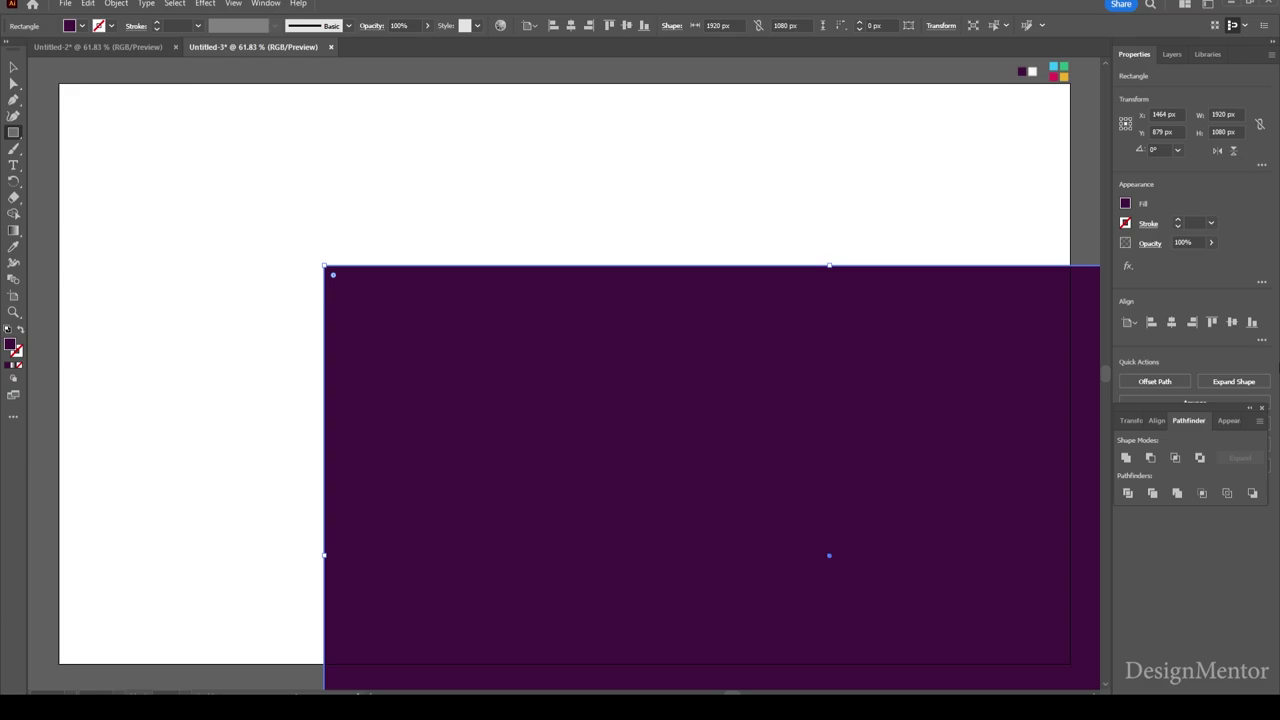
{"action": "left_click", "coordinate": [1171, 322]}
{"action": "left_click", "coordinate": [1232, 322]}
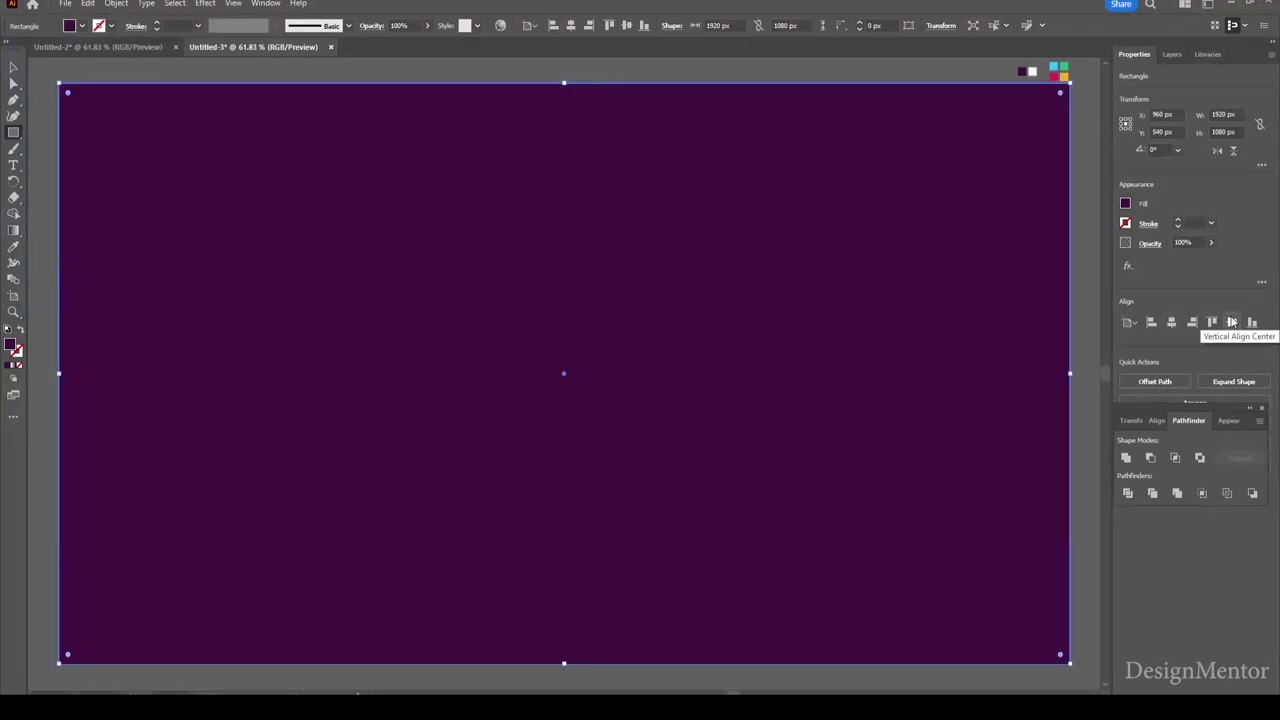
{"action": "left_click", "coordinate": [116, 3]}
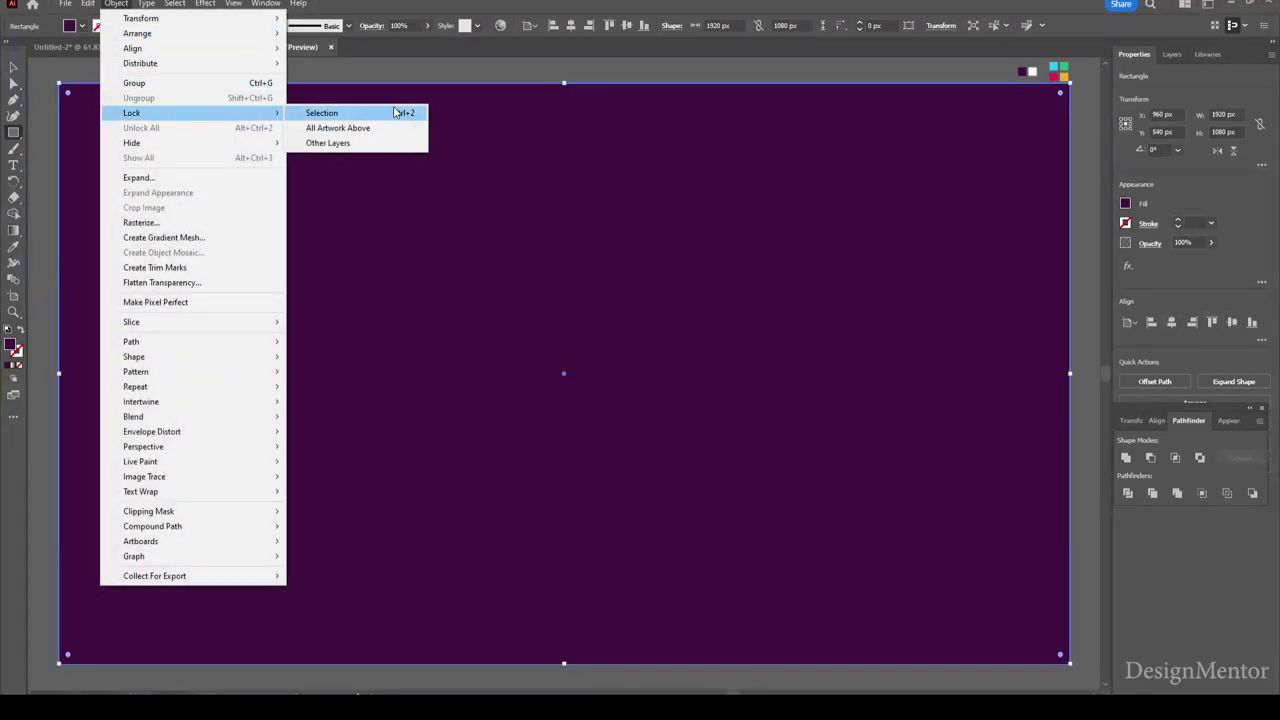
{"action": "left_click", "coordinate": [383, 112]}
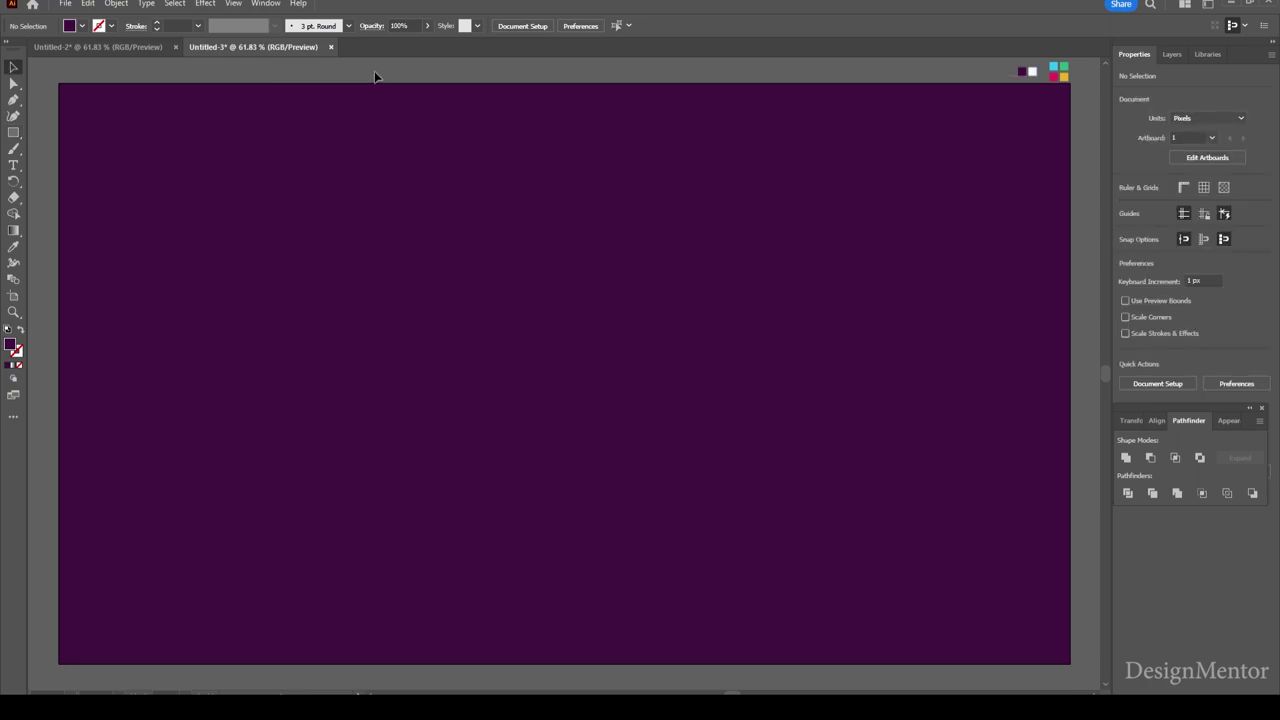
Reset to default colours and draw a 1000 × 1000 px white circle.
{"action": "key", "text": "i"}
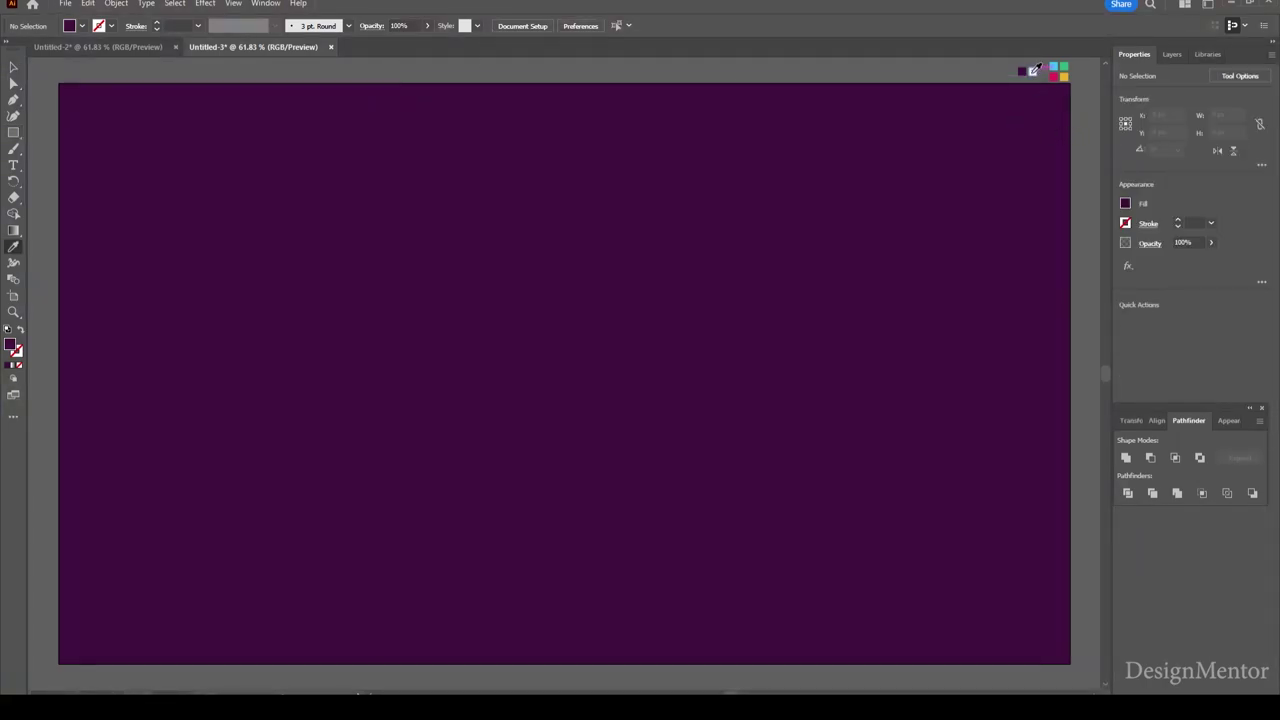
{"action": "key", "text": "d"}
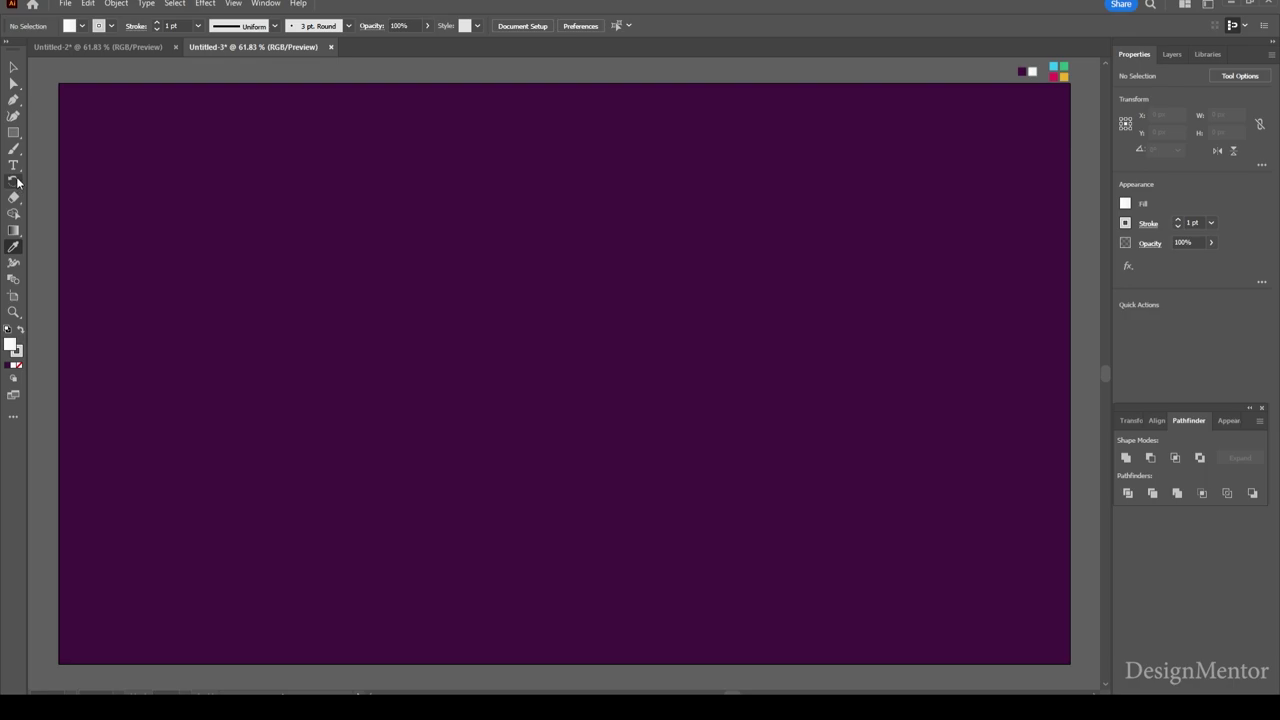
{"action": "left_click", "coordinate": [14, 135]}
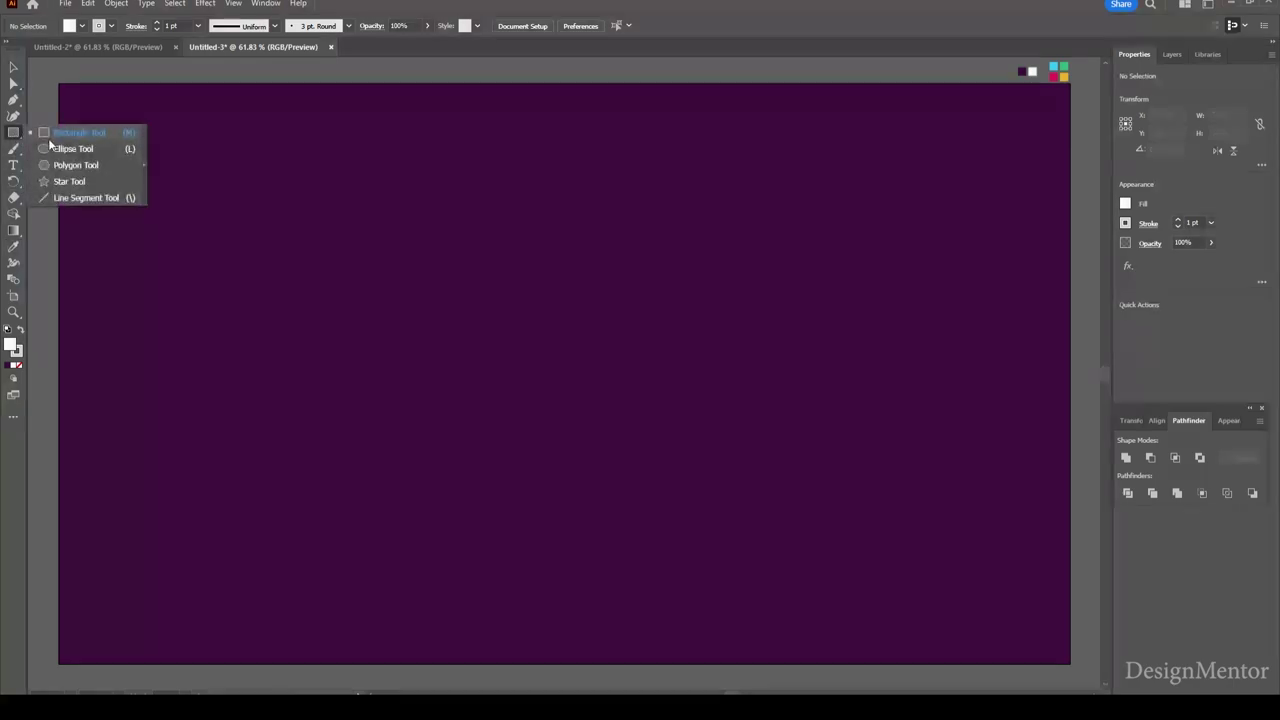
{"action": "left_click_drag", "start_coordinate": [14, 138], "coordinate": [53, 153]}
{"action": "left_click", "coordinate": [475, 275]}
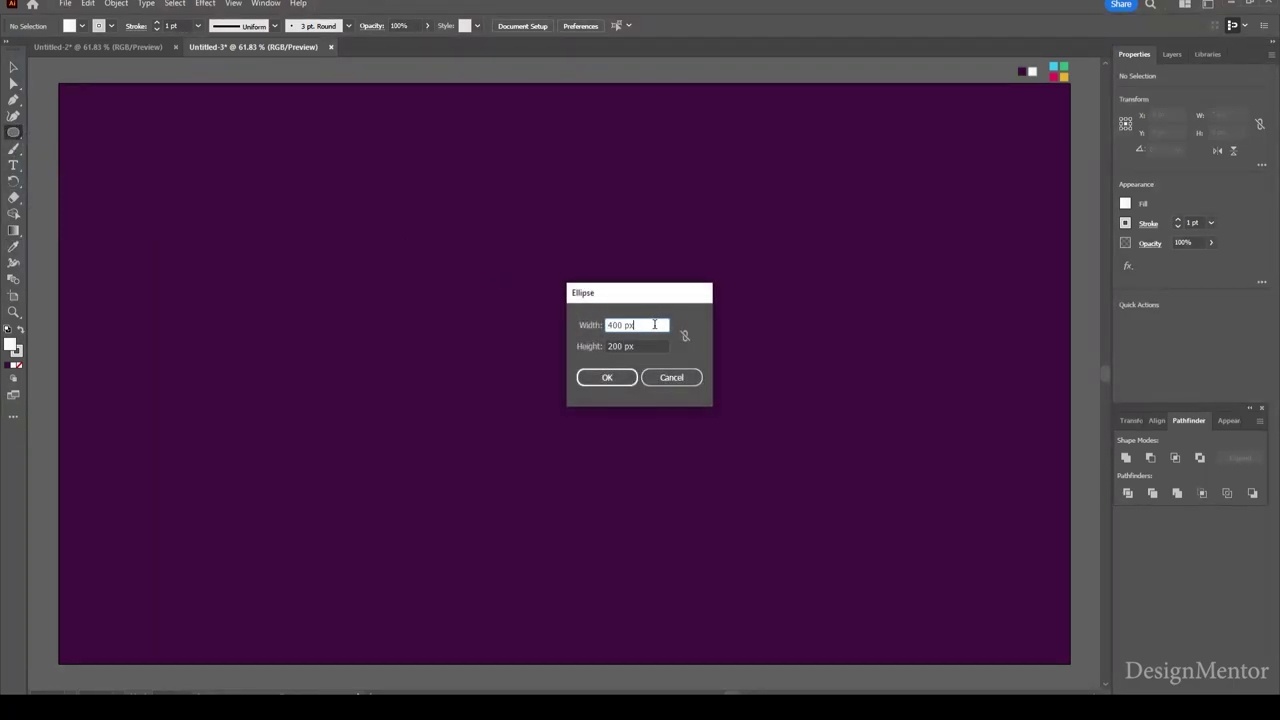
{"action": "left_click_drag", "start_coordinate": [654, 324], "coordinate": [531, 325]}
{"action": "type", "text": "1000"}
{"action": "key", "text": "Tab"}
{"action": "type", "text": "10"}
{"action": "key", "text": "Return"}
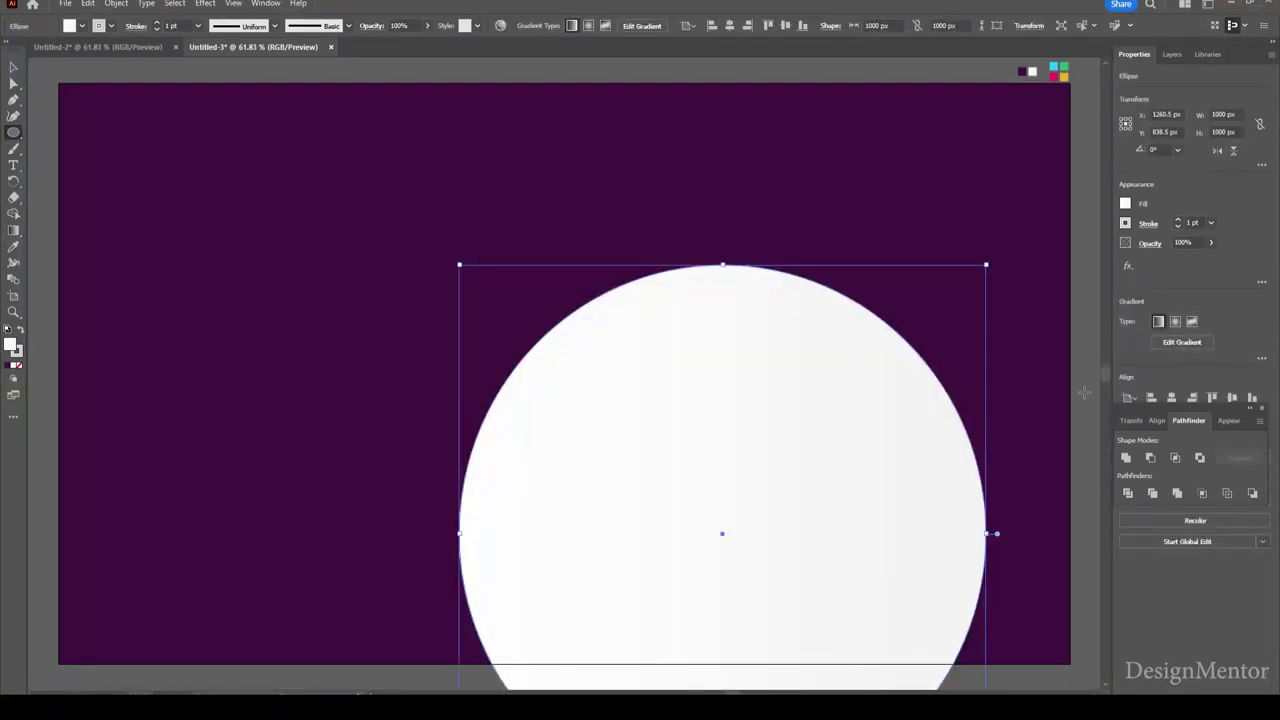
Centre the white circle on the artboard and lock it in place.
{"action": "left_click", "coordinate": [1162, 421]}
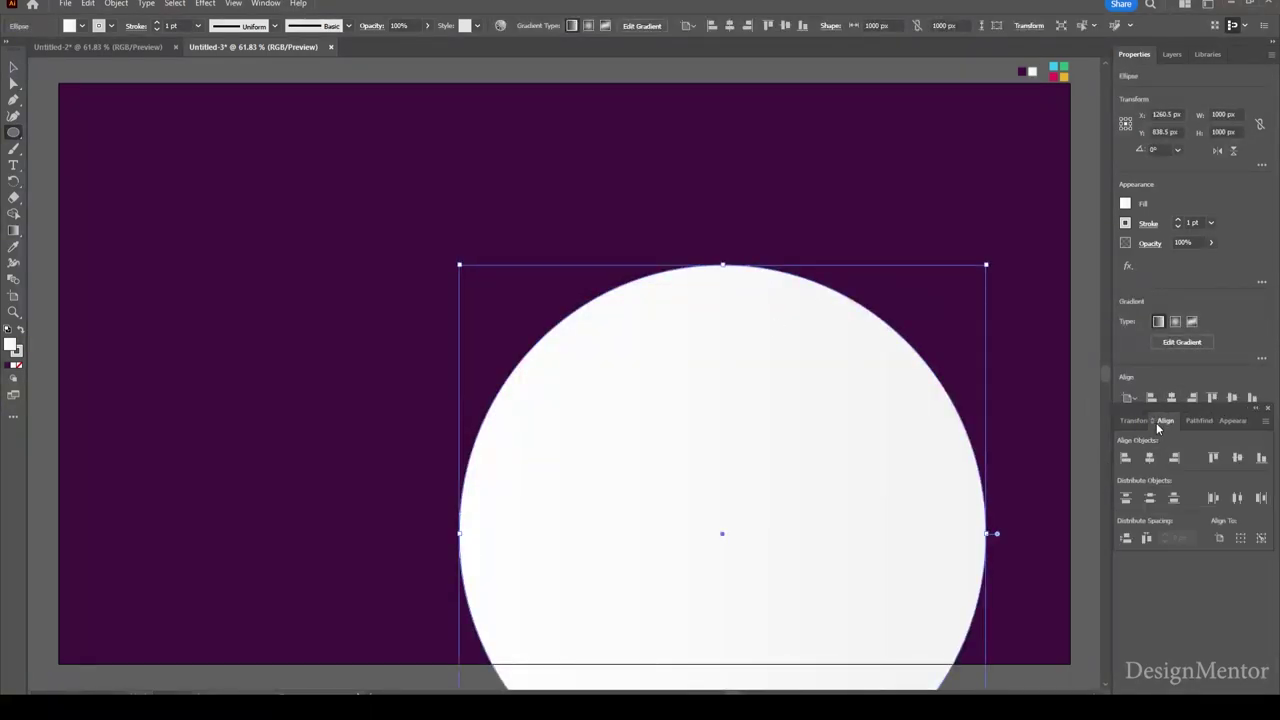
{"action": "left_click", "coordinate": [1150, 459]}
{"action": "left_click", "coordinate": [1237, 457]}
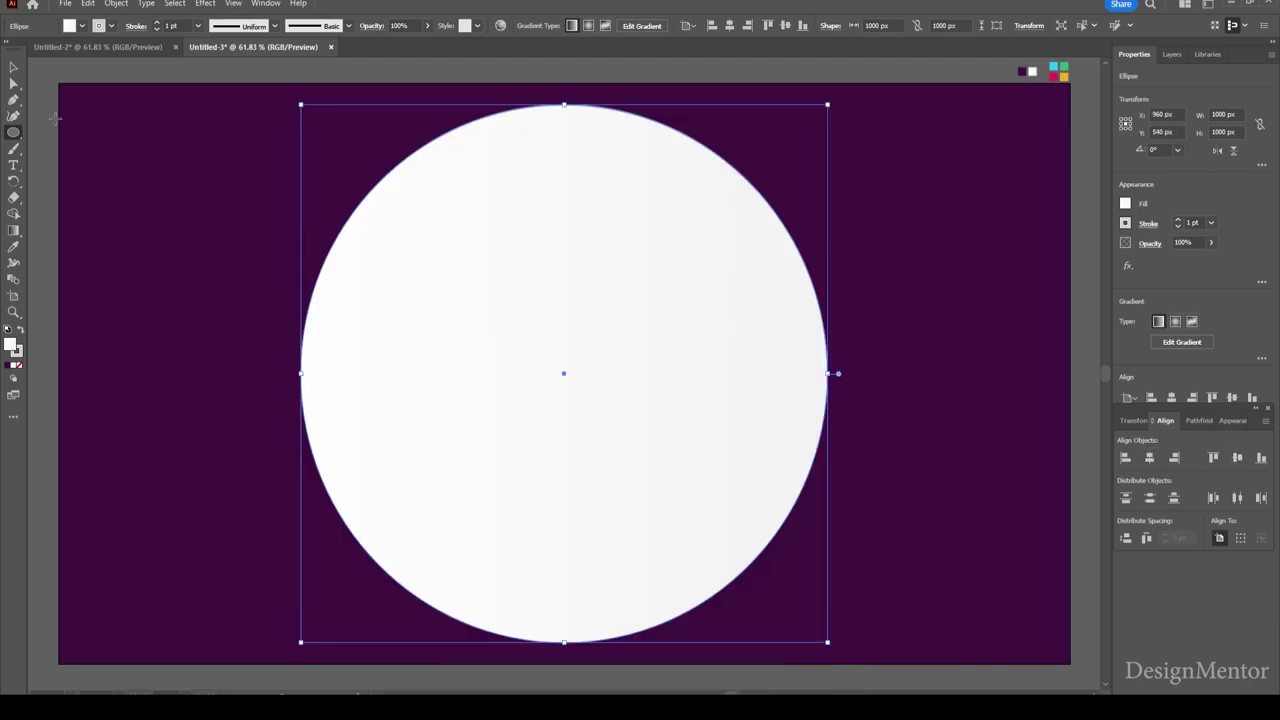
{"action": "left_click", "coordinate": [13, 70]}
{"action": "left_click", "coordinate": [66, 76]}
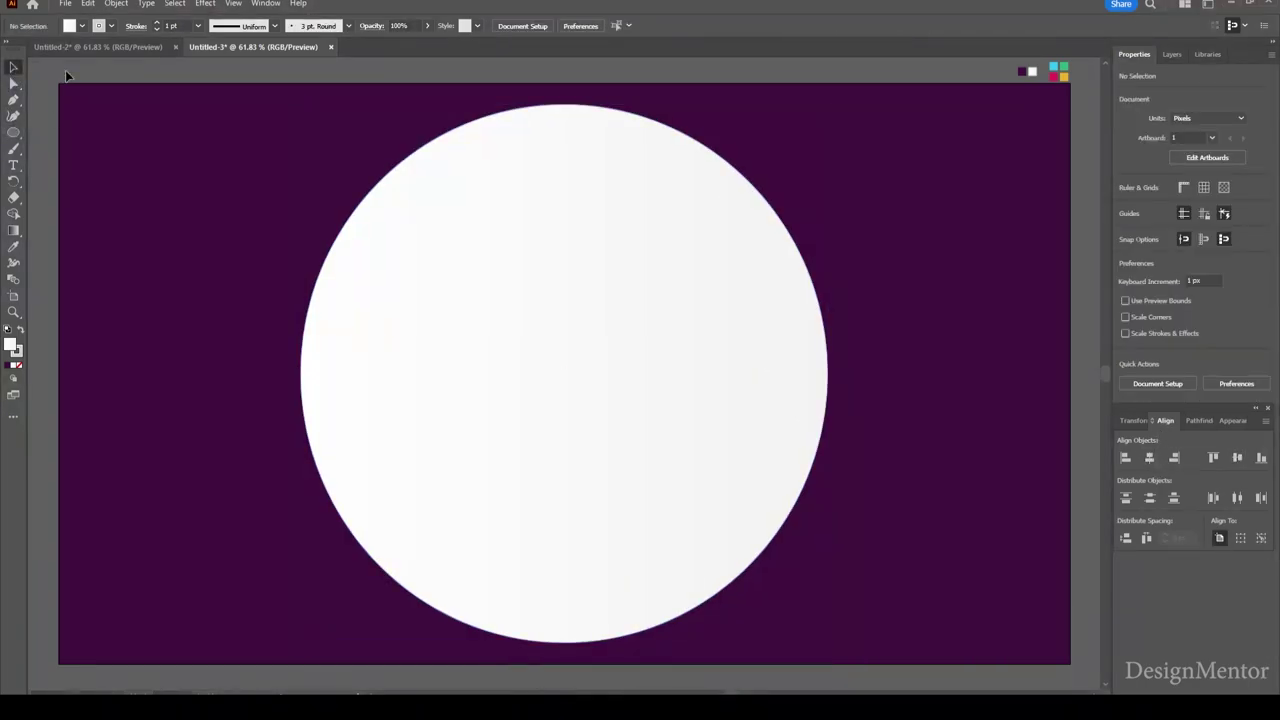
{"action": "left_click", "coordinate": [501, 314]}
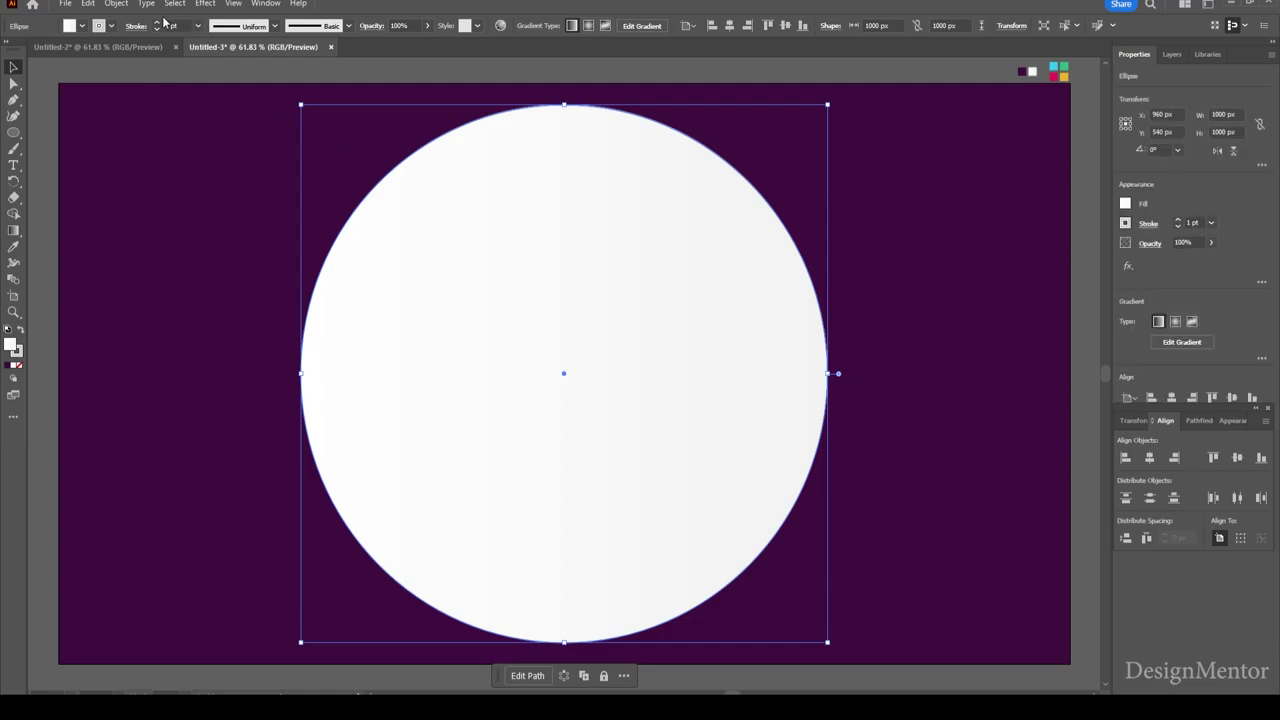
{"action": "left_click", "coordinate": [116, 4]}
{"action": "mouse_move", "coordinate": [132, 113]}
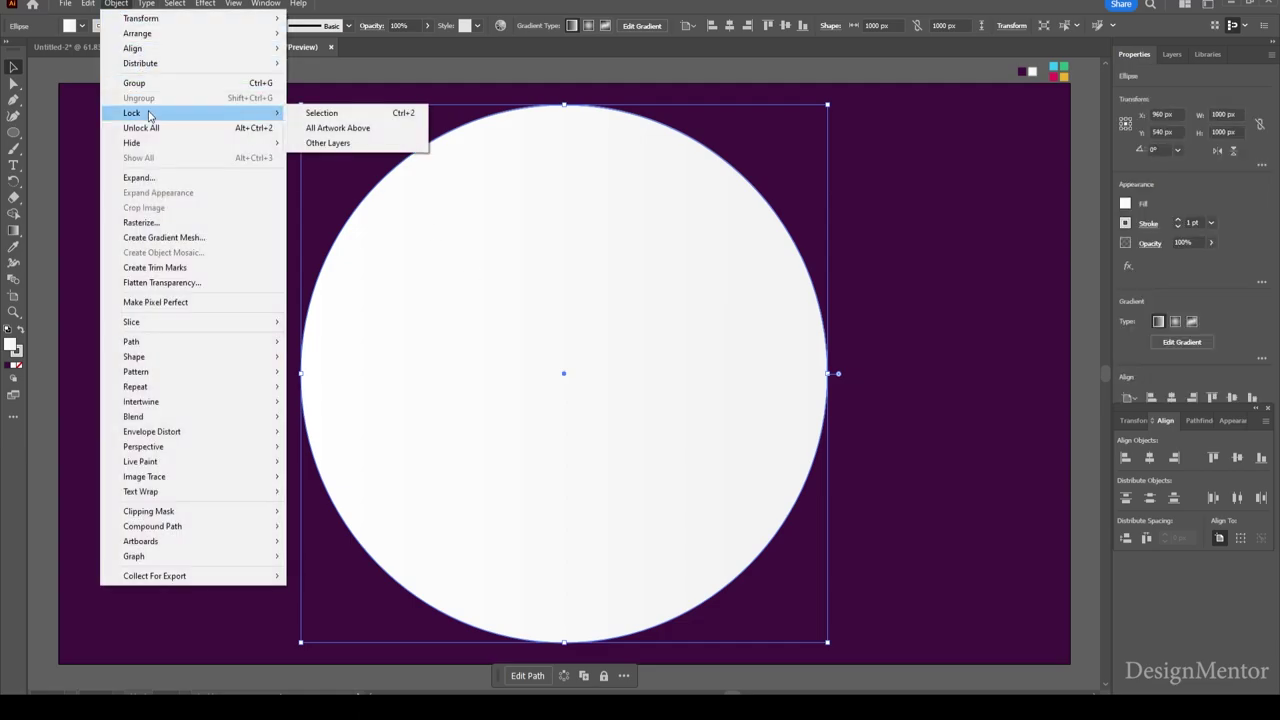
{"action": "left_click", "coordinate": [416, 118]}
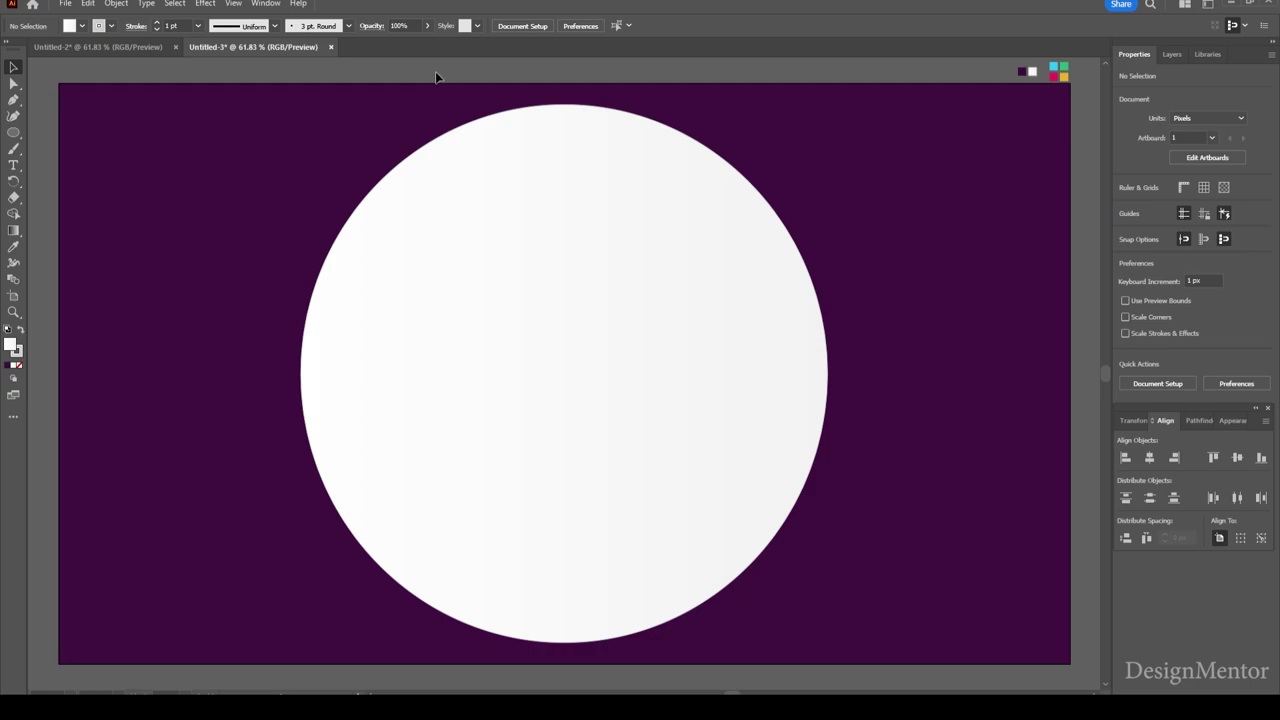
Set the fill to none so the next ellipse is drawn as an outline.
{"action": "key", "text": "i"}
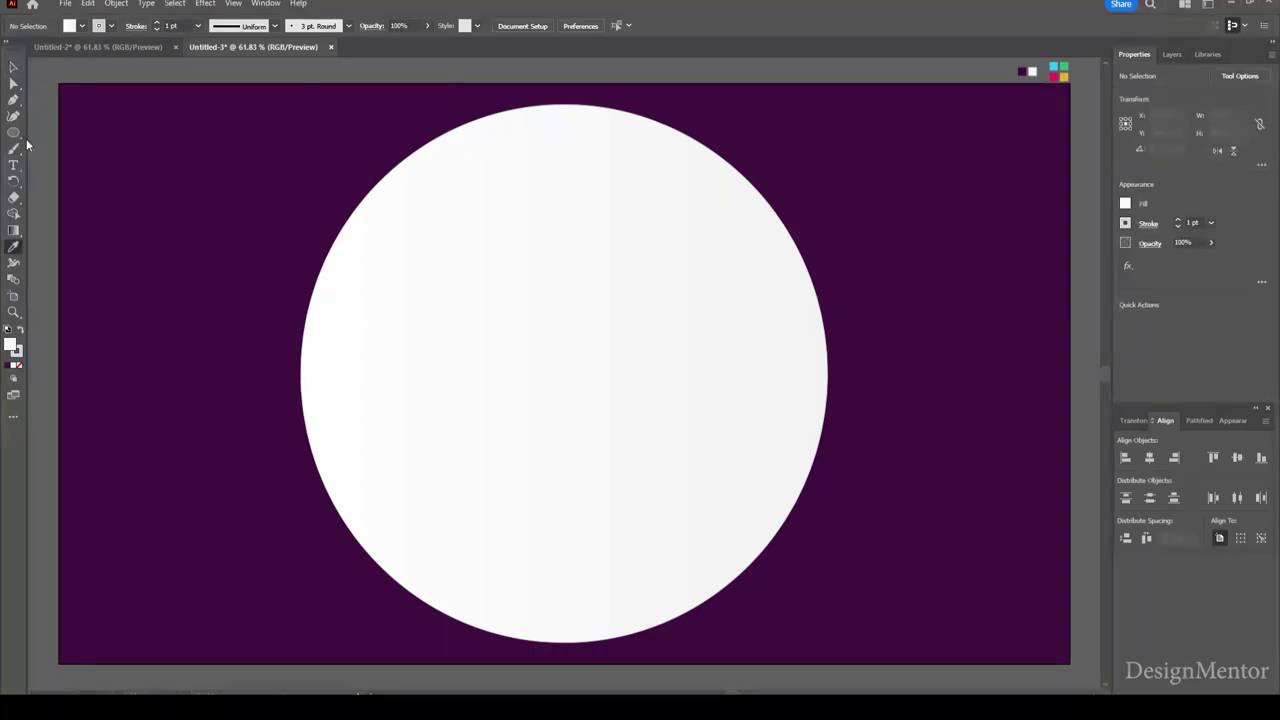
{"action": "left_click", "coordinate": [112, 27]}
{"action": "left_click", "coordinate": [113, 28]}
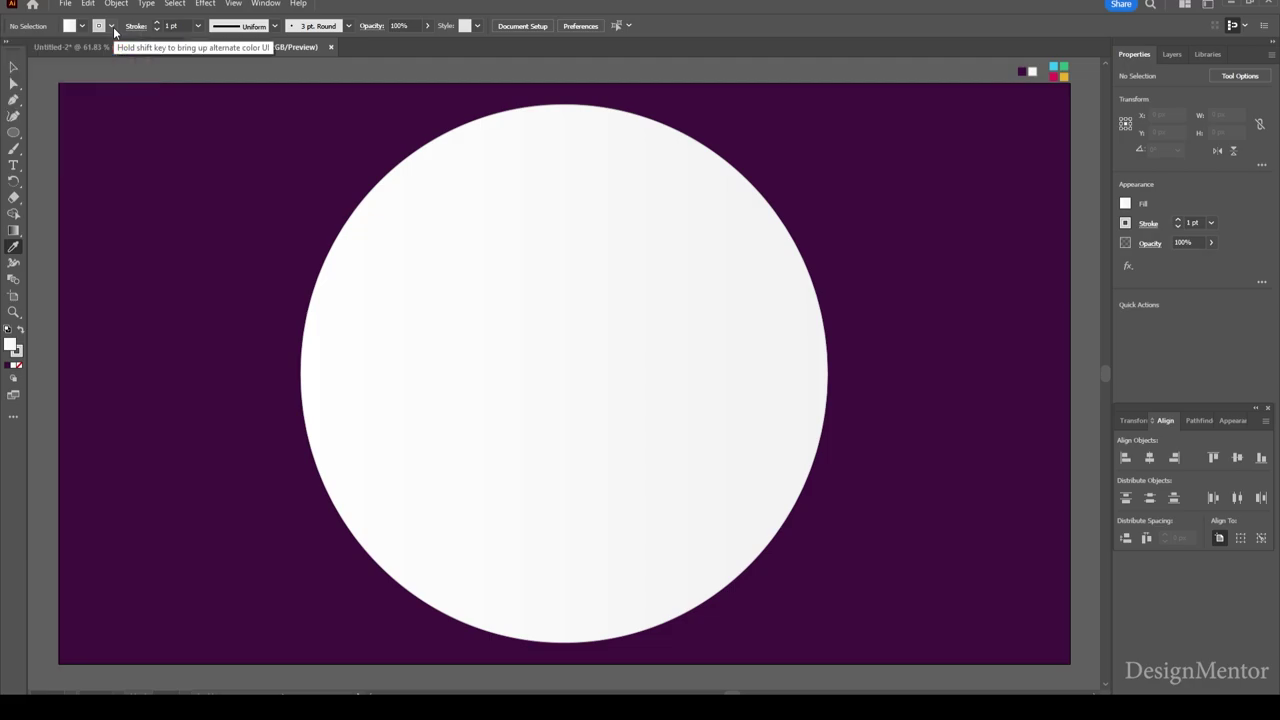
{"action": "left_click", "coordinate": [114, 30]}
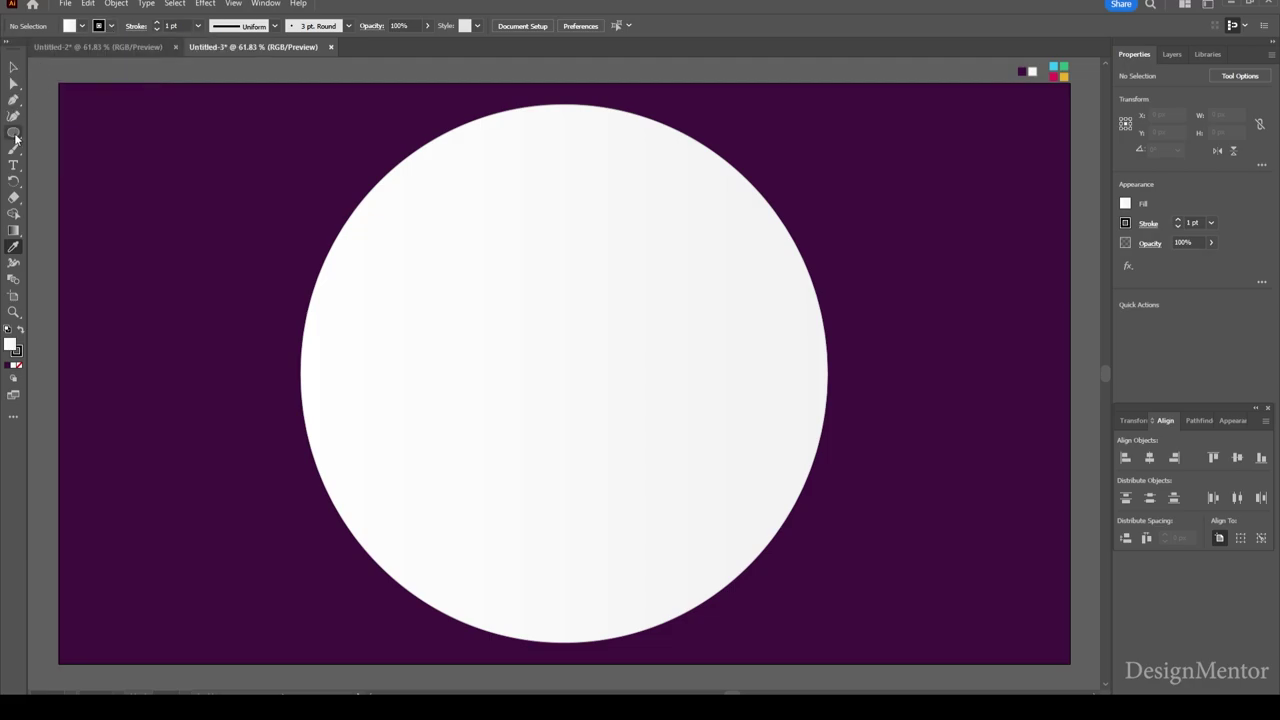
{"action": "left_click", "coordinate": [14, 135]}
{"action": "left_click", "coordinate": [83, 26]}
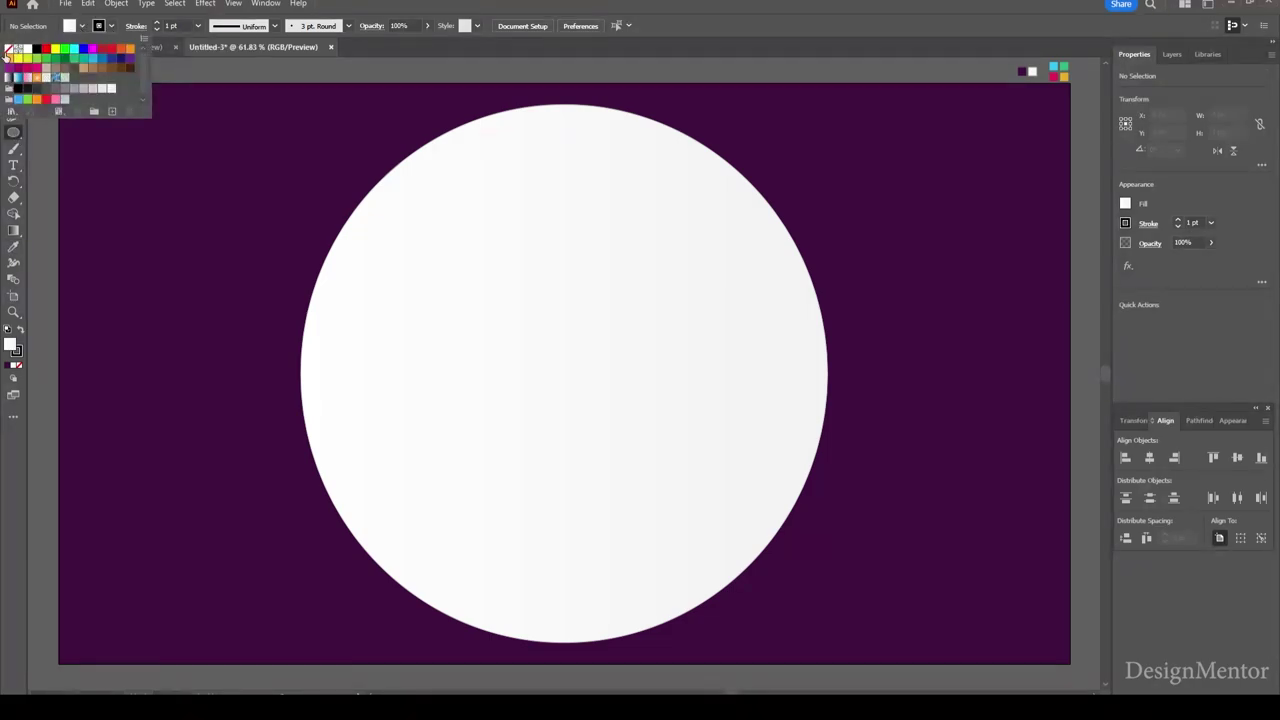
{"action": "left_click", "coordinate": [8, 42]}
Draw a 100 × 100 px circle centred on the artboard, then sample cyan as the fill.
{"action": "left_click", "coordinate": [570, 355]}
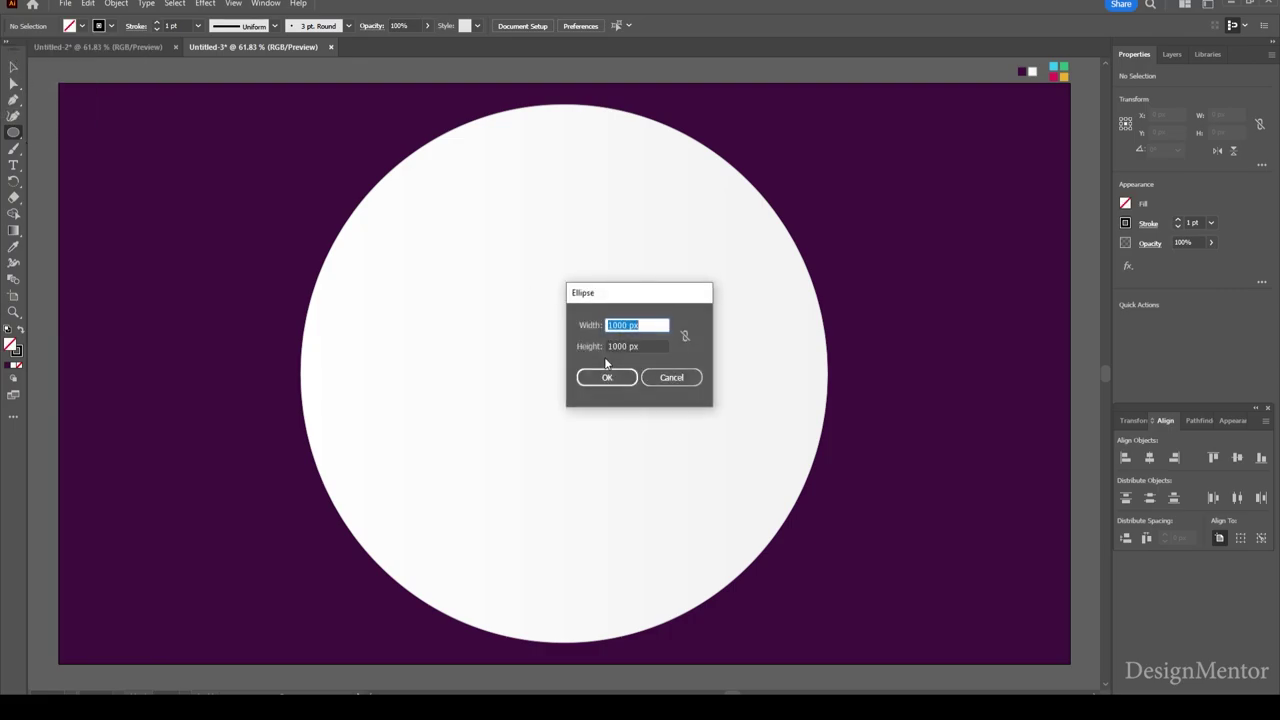
{"action": "type", "text": "100"}
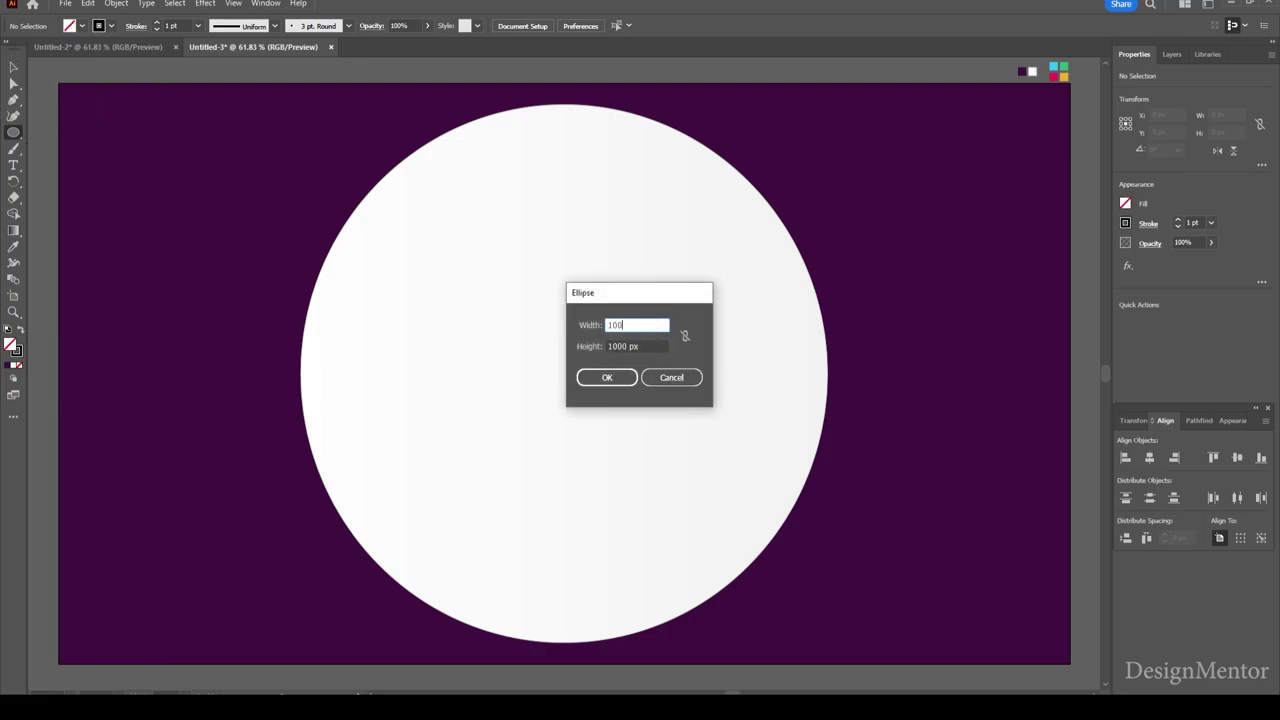
{"action": "key", "text": "Tab"}
{"action": "type", "text": "100"}
{"action": "key", "text": "Return"}
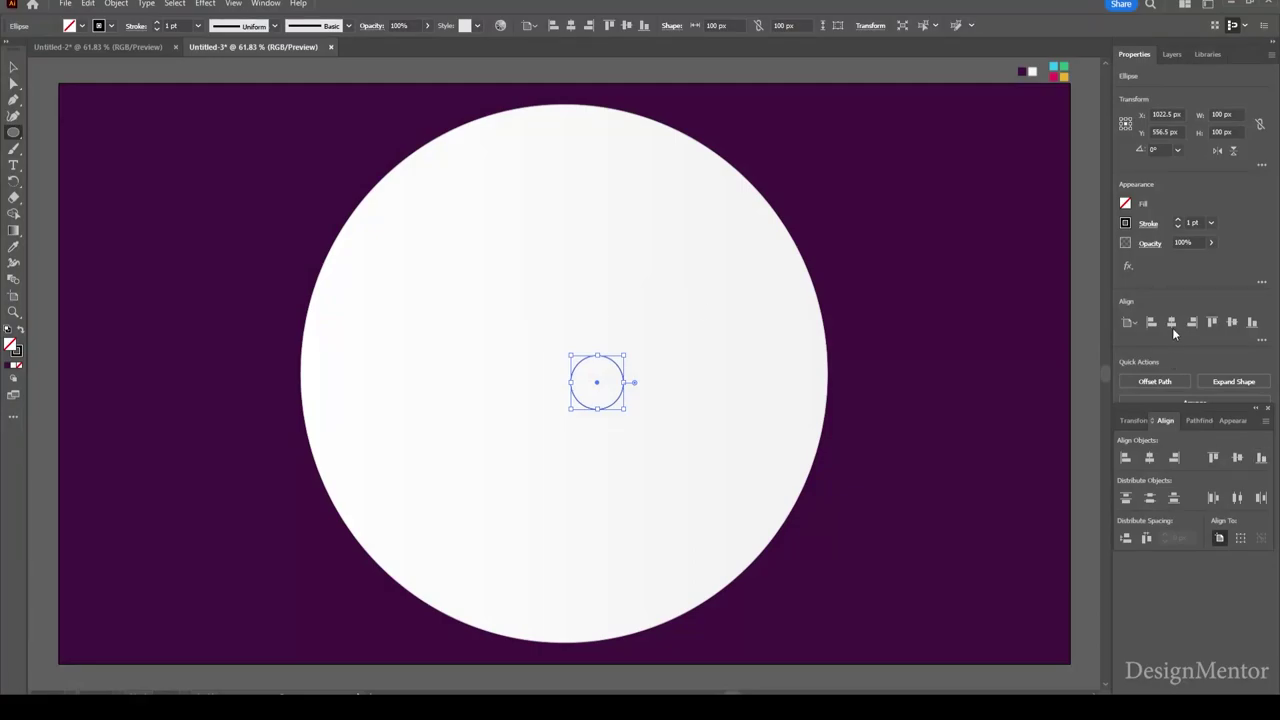
{"action": "left_click", "coordinate": [1172, 323]}
{"action": "left_click", "coordinate": [1232, 322]}
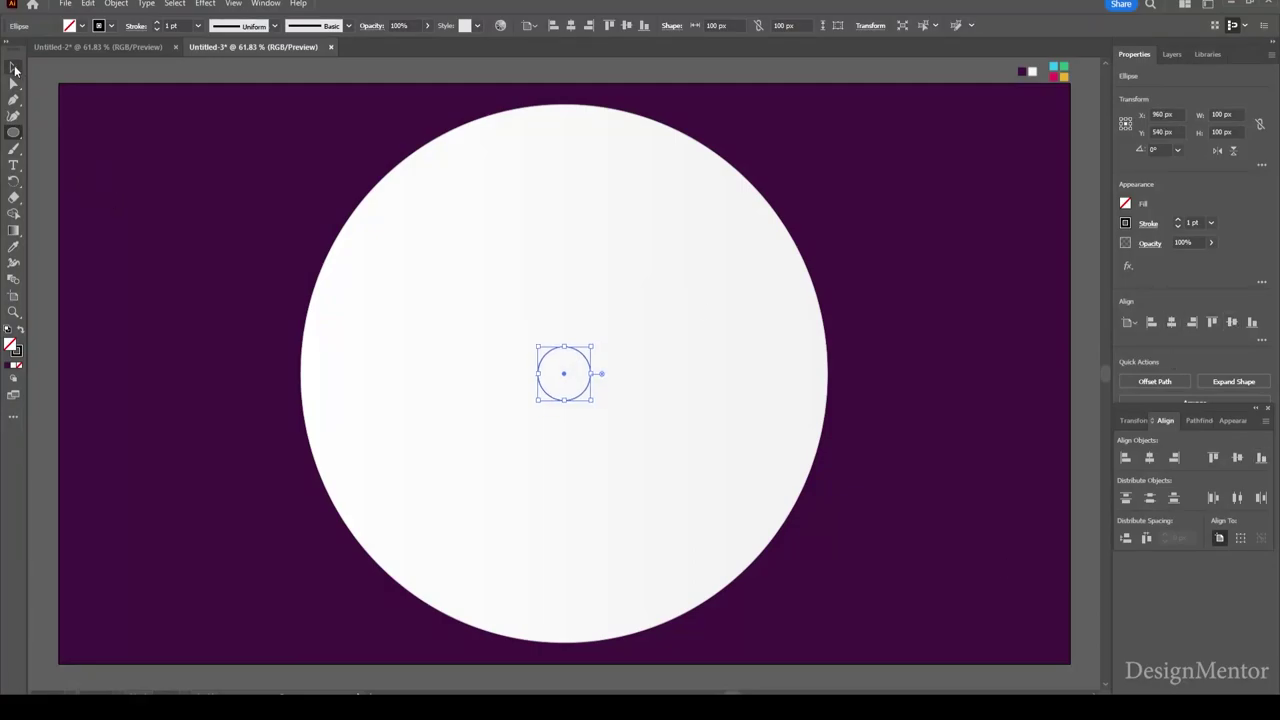
{"action": "left_click", "coordinate": [14, 68]}
{"action": "key", "text": "ctrl+shift+a"}
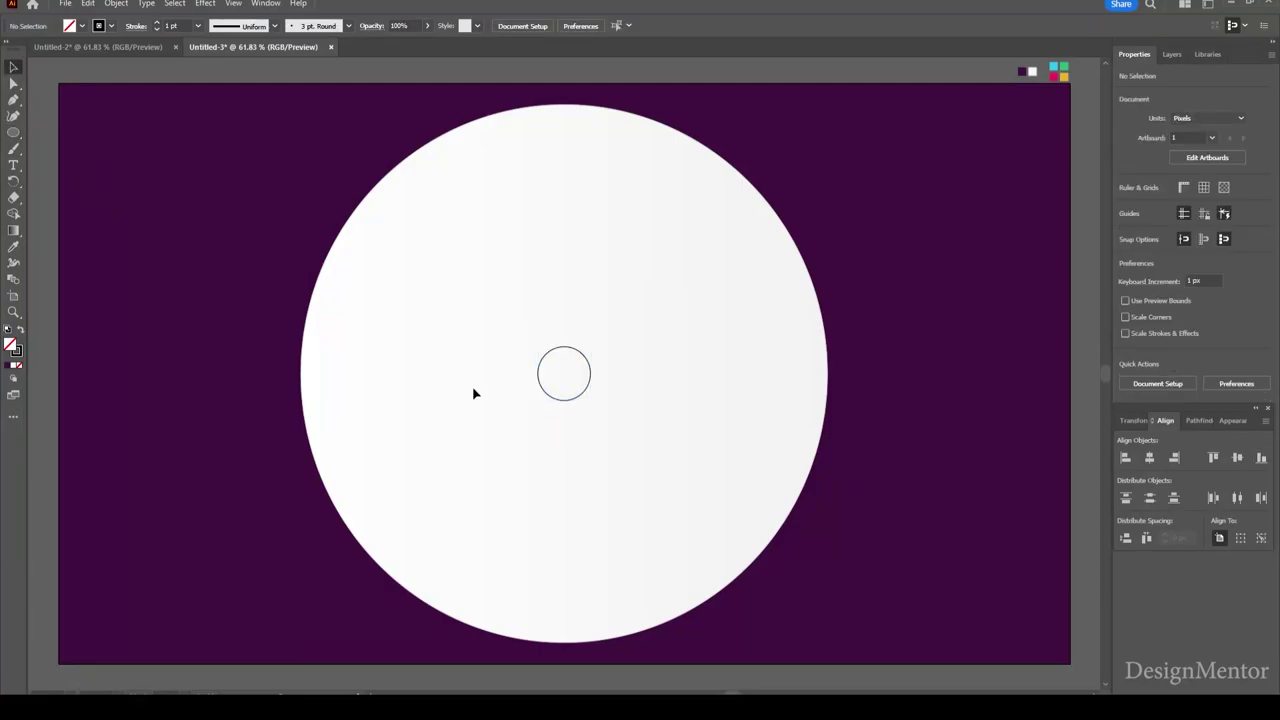
{"action": "key", "text": "i"}
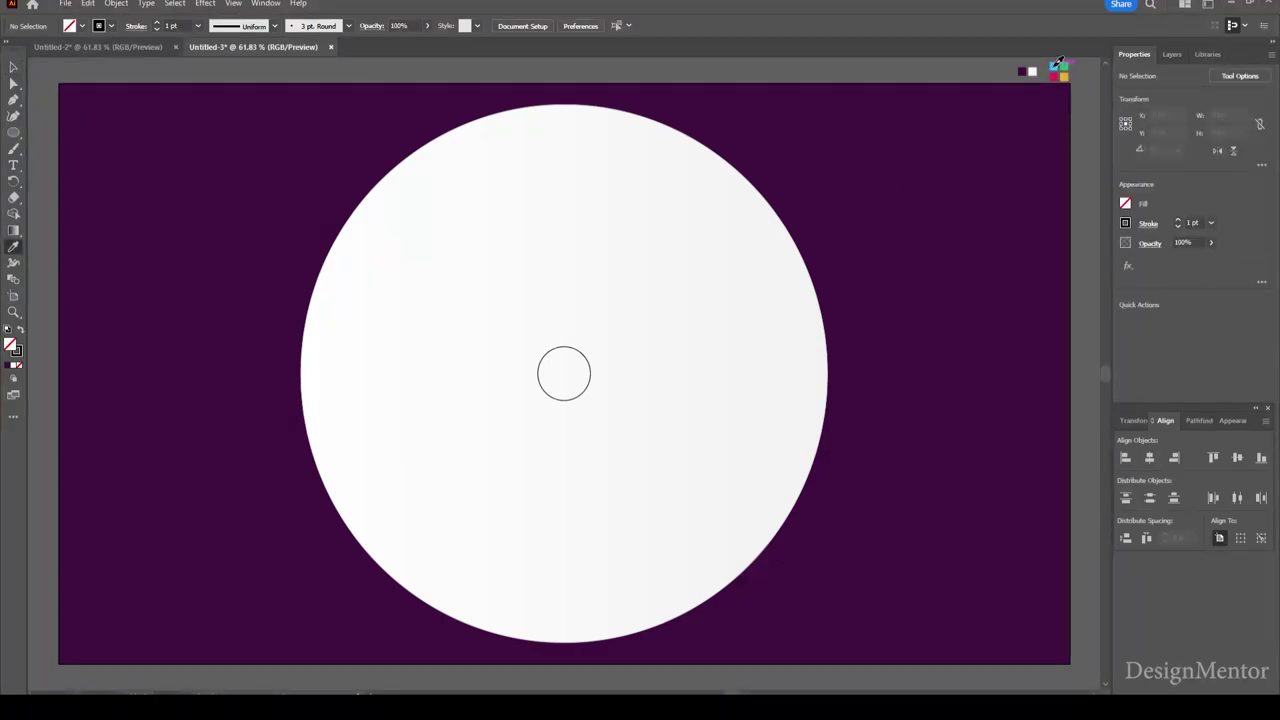
{"action": "left_click", "coordinate": [1057, 66]}
Draw a 400 × 200 px cyan rectangle centred on the artboard.
{"action": "left_click_drag", "start_coordinate": [13, 132], "coordinate": [65, 130]}
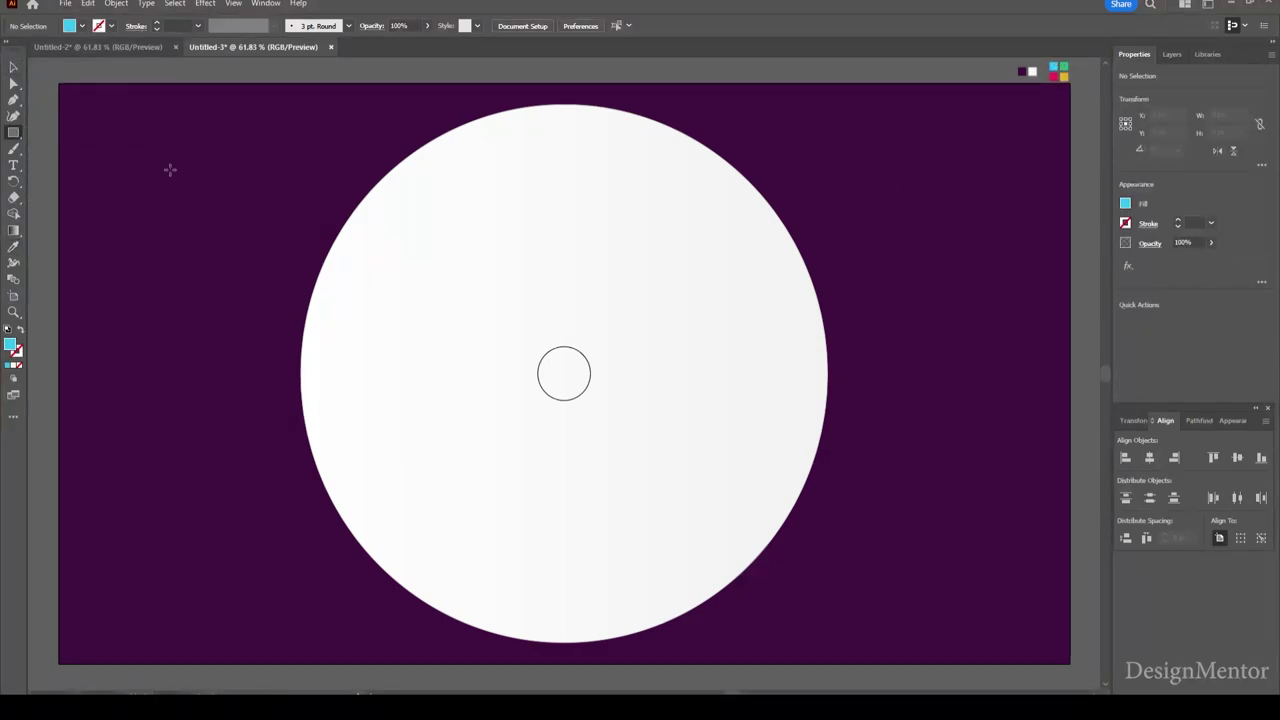
{"action": "left_click", "coordinate": [504, 259]}
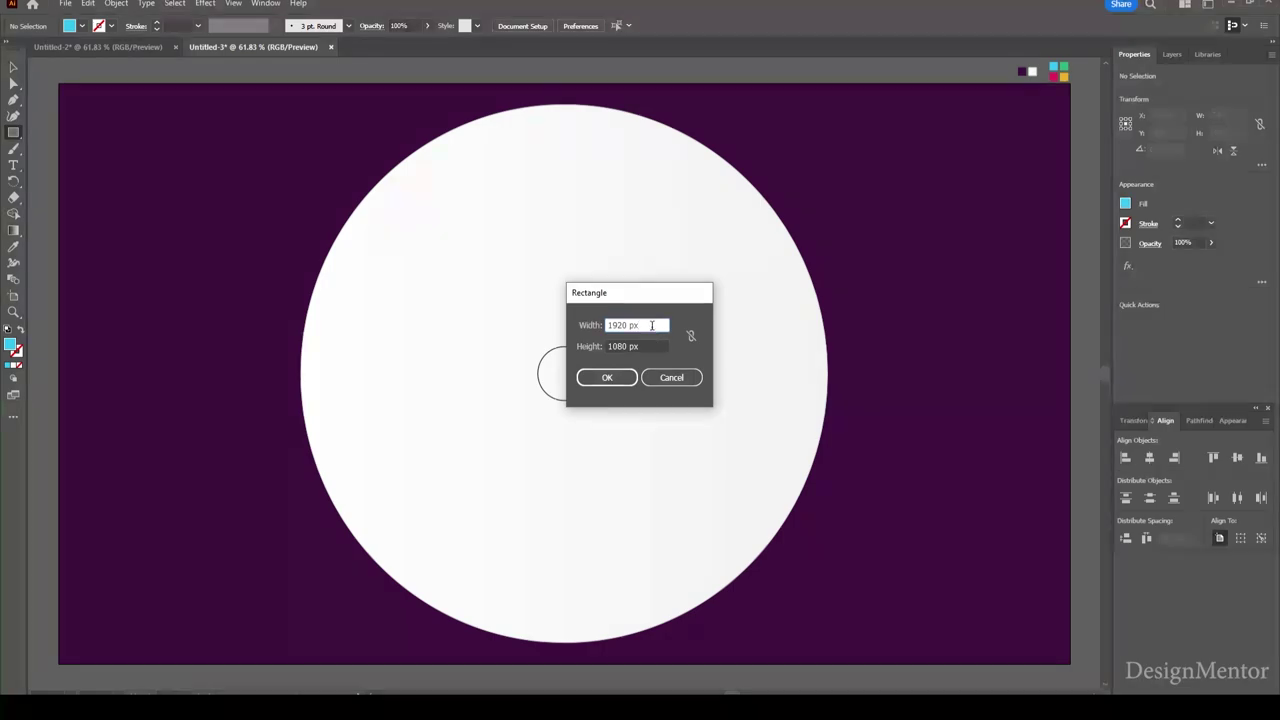
{"action": "type", "text": "400"}
{"action": "key", "text": "Tab"}
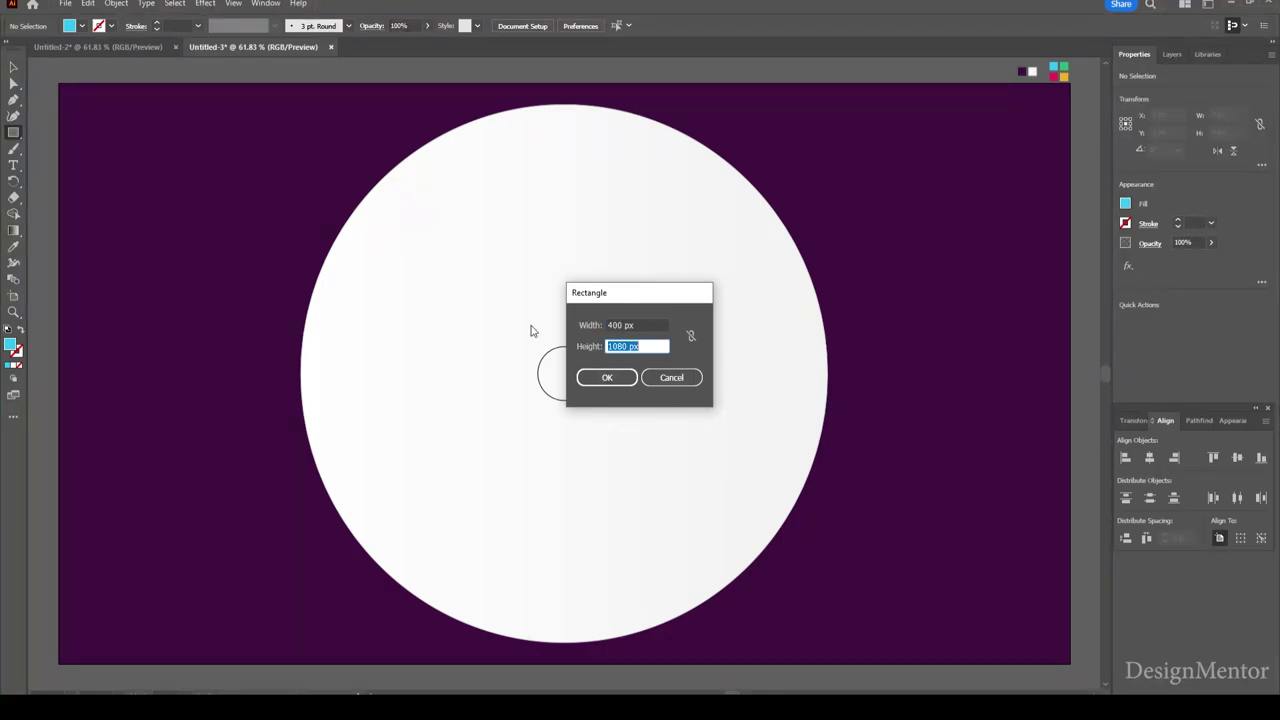
{"action": "type", "text": "200"}
{"action": "key", "text": "Return"}
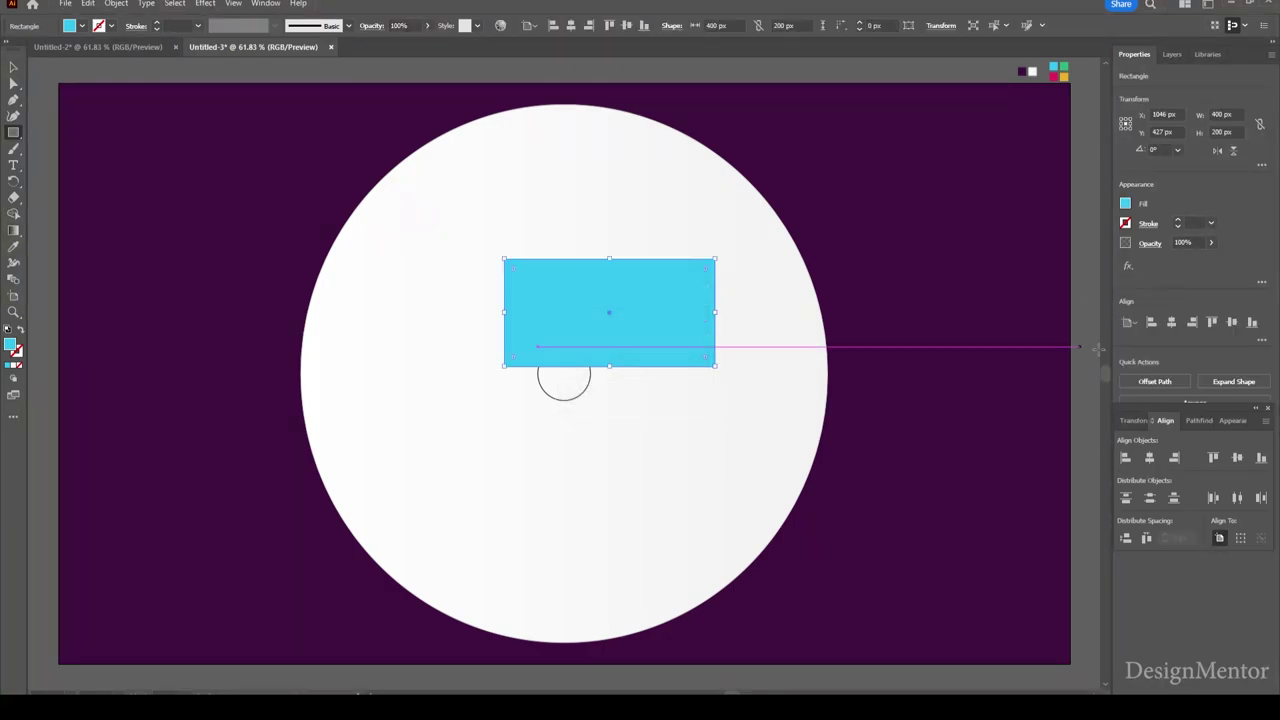
{"action": "left_click", "coordinate": [1171, 322]}
{"action": "left_click", "coordinate": [1232, 322]}
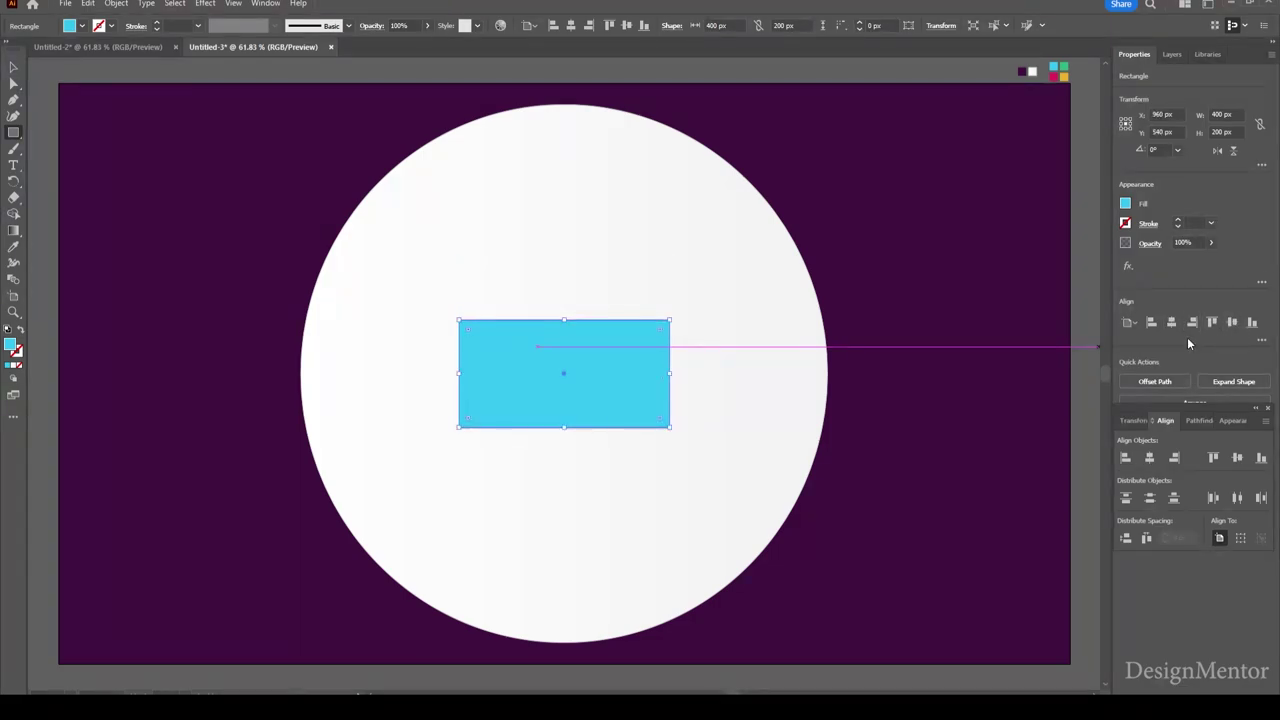
{"action": "key", "text": "v"}
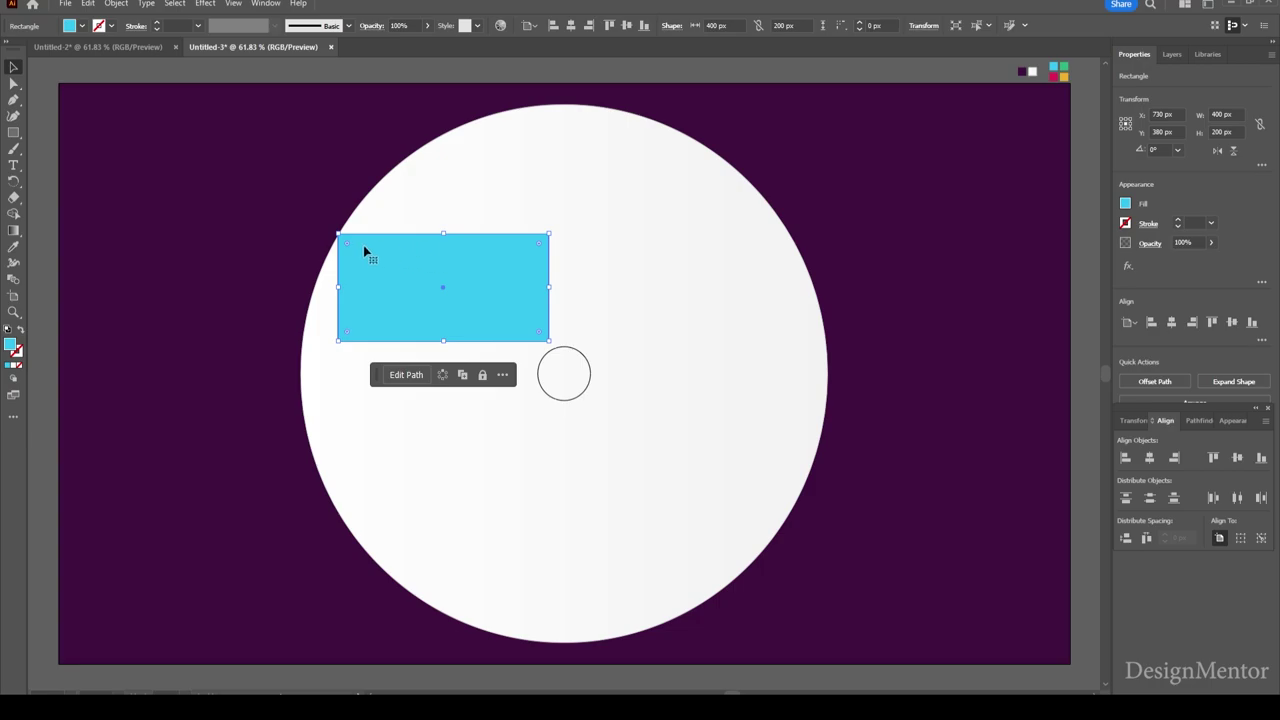
Round the cyan rectangle's corners fully into a pill shape.
{"action": "left_click_drag", "start_coordinate": [348, 248], "coordinate": [405, 283]}
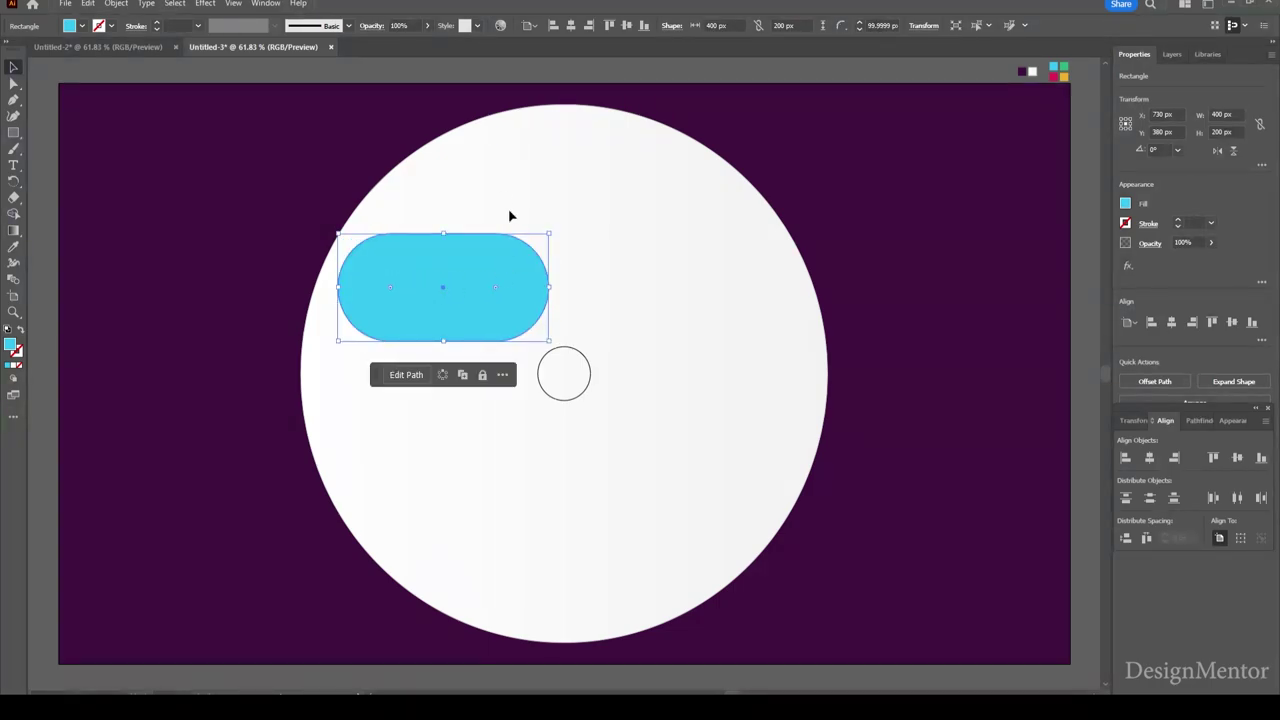
{"action": "left_click", "coordinate": [455, 84]}
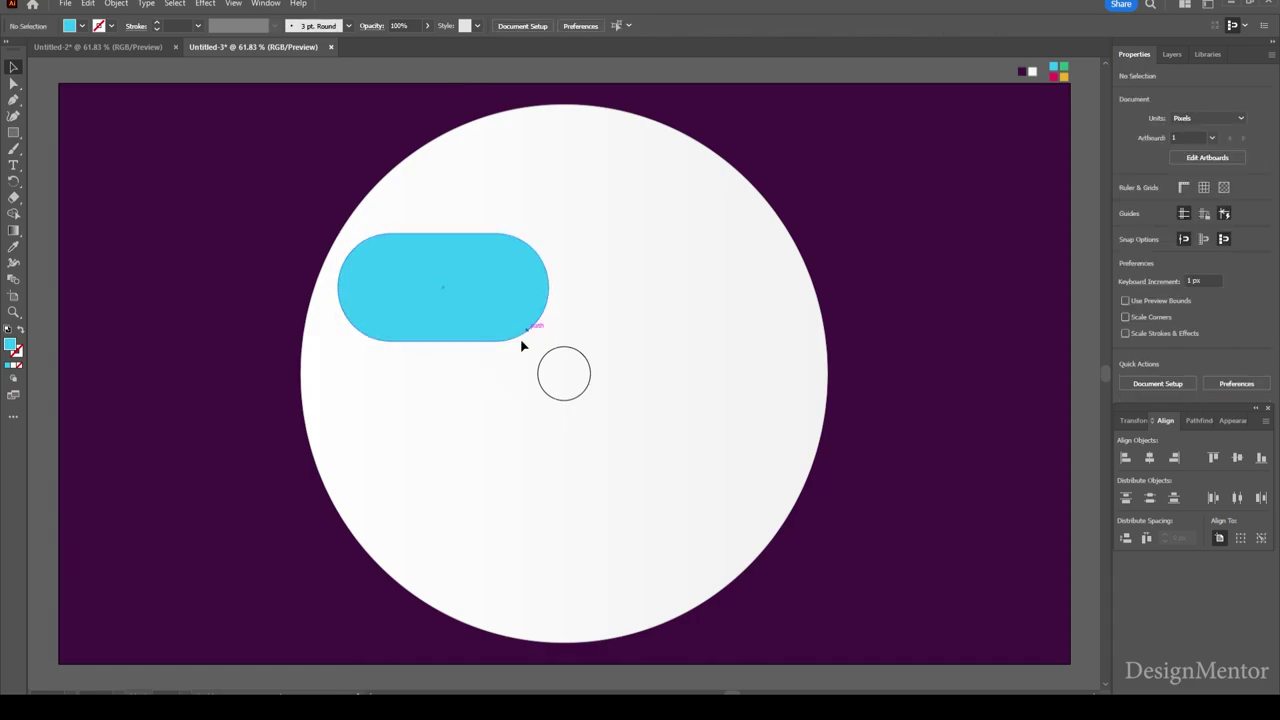
{"action": "left_click", "coordinate": [518, 288]}
Nudge the pill to X 740 px, Y 420 px beside the small centre circle.
{"action": "key", "text": "shift+Down"}
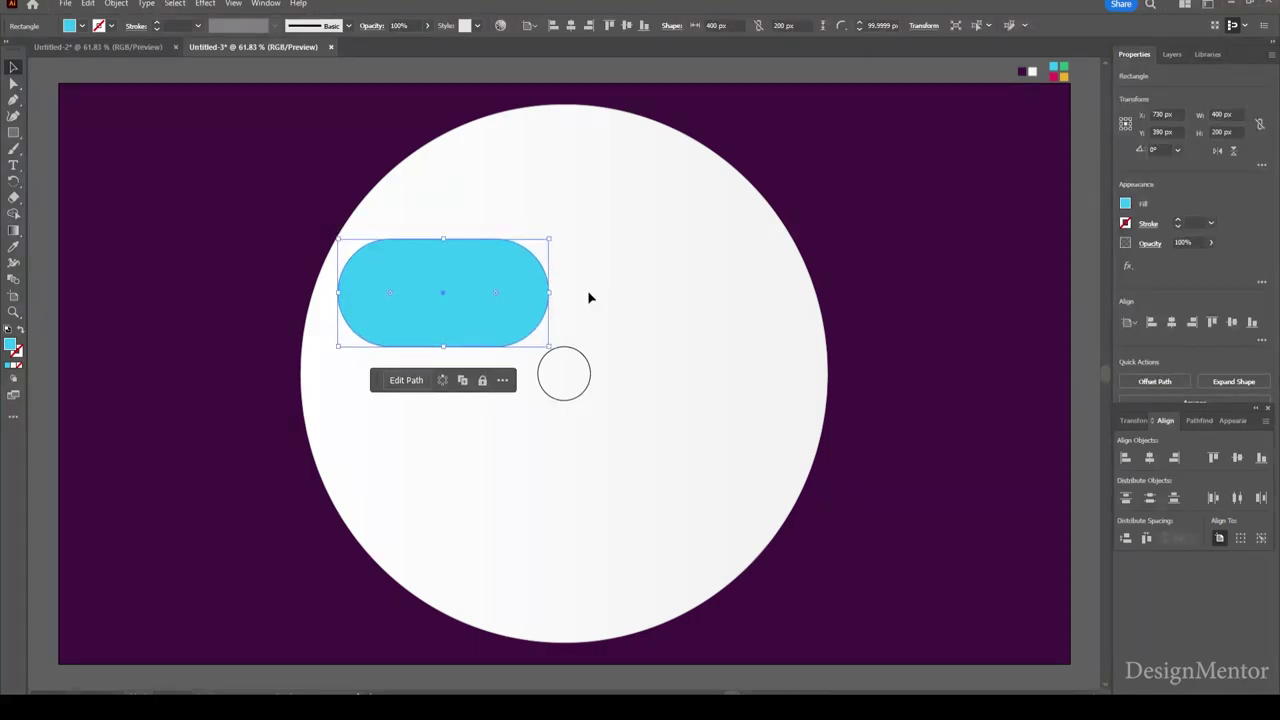
{"action": "key", "text": "shift+Down"}
{"action": "key", "text": "shift+Right"}
{"action": "key", "text": "shift+Right"}
{"action": "key", "text": "shift+Down"}
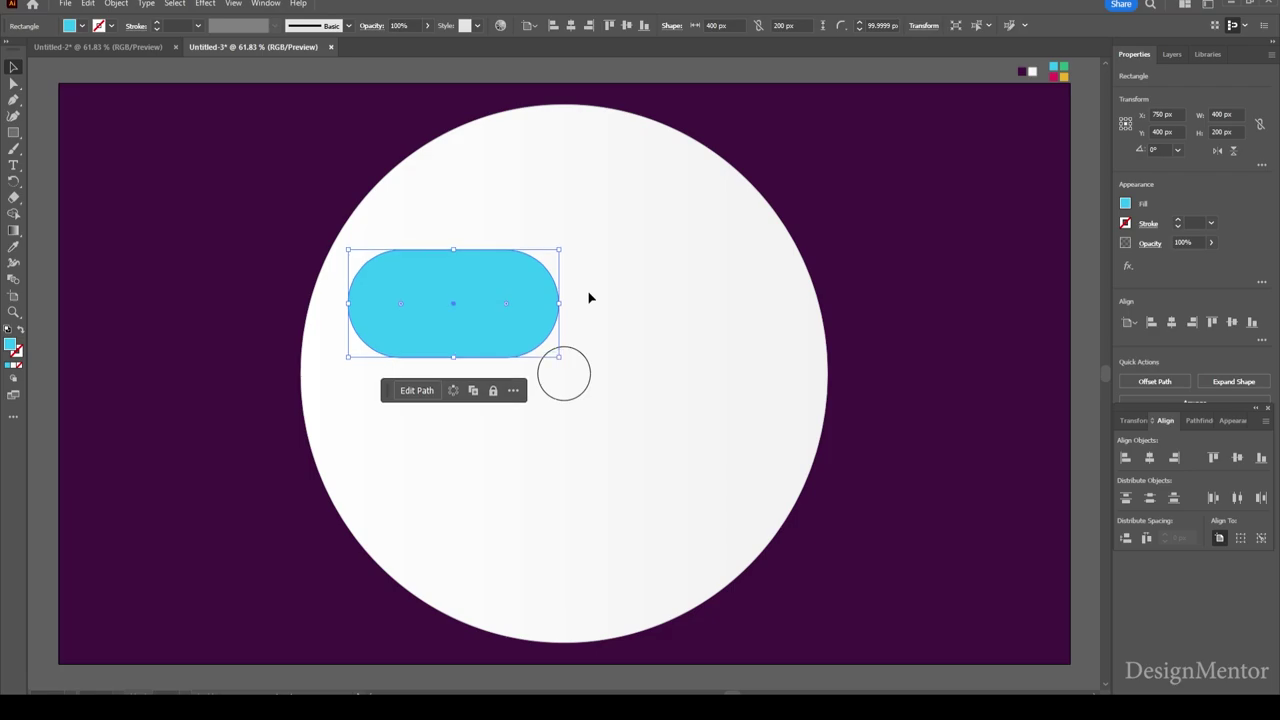
{"action": "key", "text": "shift+Left"}
{"action": "key", "text": "shift+Down"}
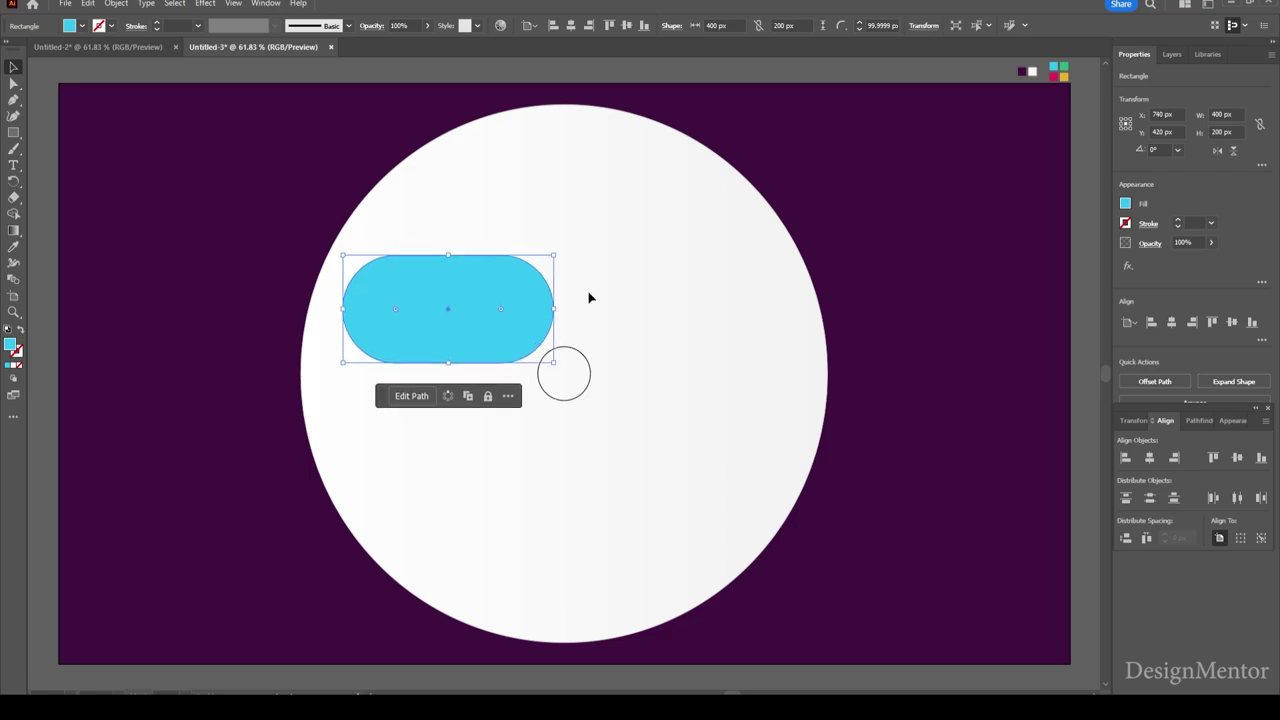
{"action": "left_click", "coordinate": [589, 297]}
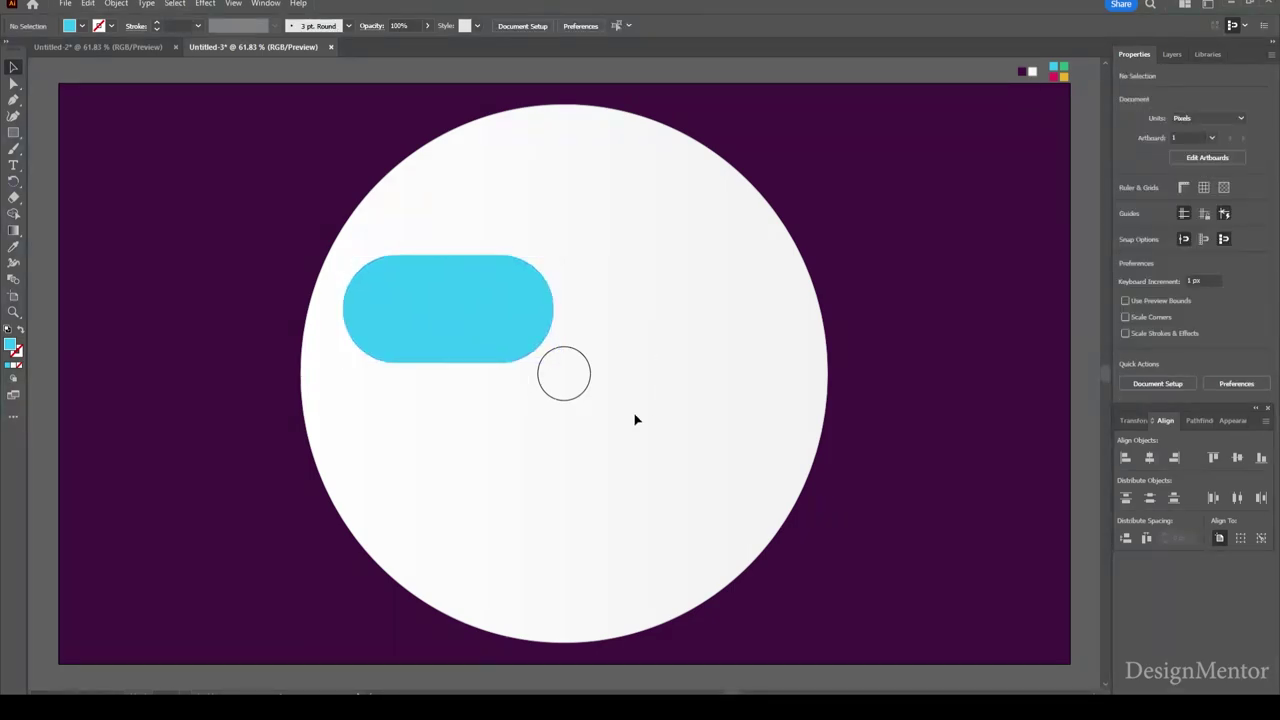
{"action": "left_click", "coordinate": [466, 314]}
{"action": "left_click", "coordinate": [15, 184]}
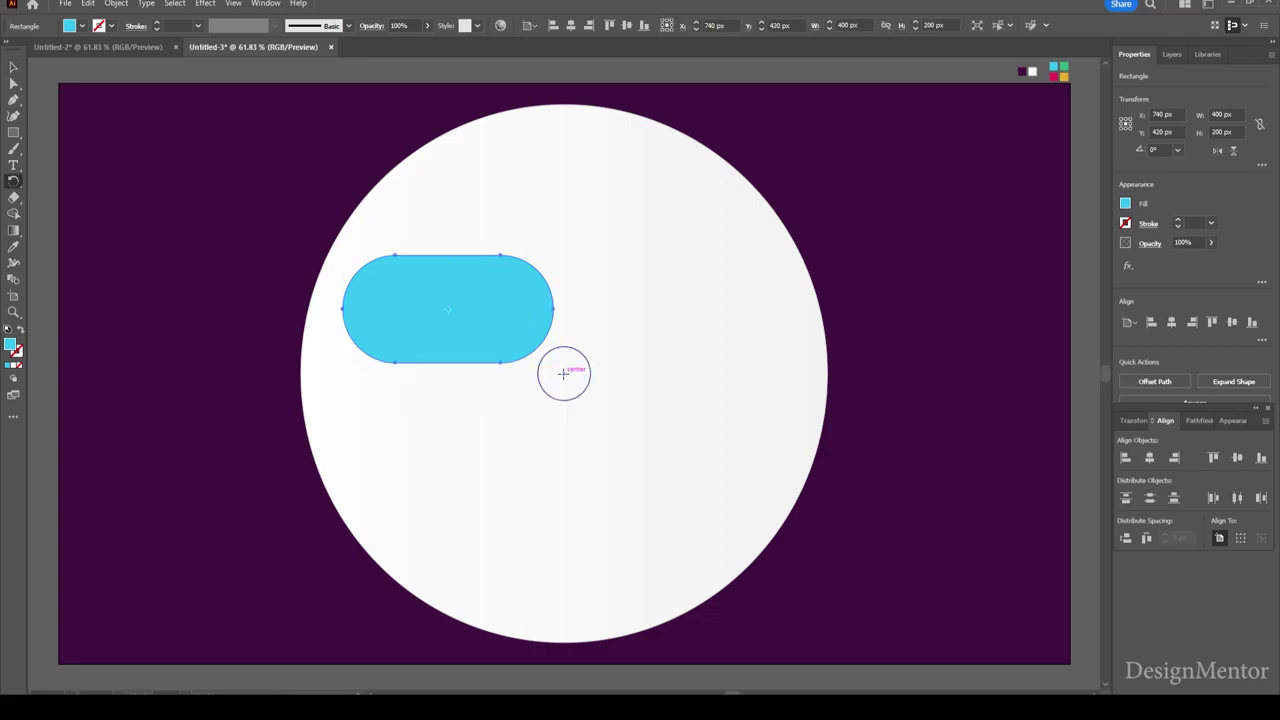
Make 90° rotated copies of the pill about the centre circle to form a four-blade pinwheel.
{"action": "left_click", "coordinate": [563, 373], "text": "alt"}
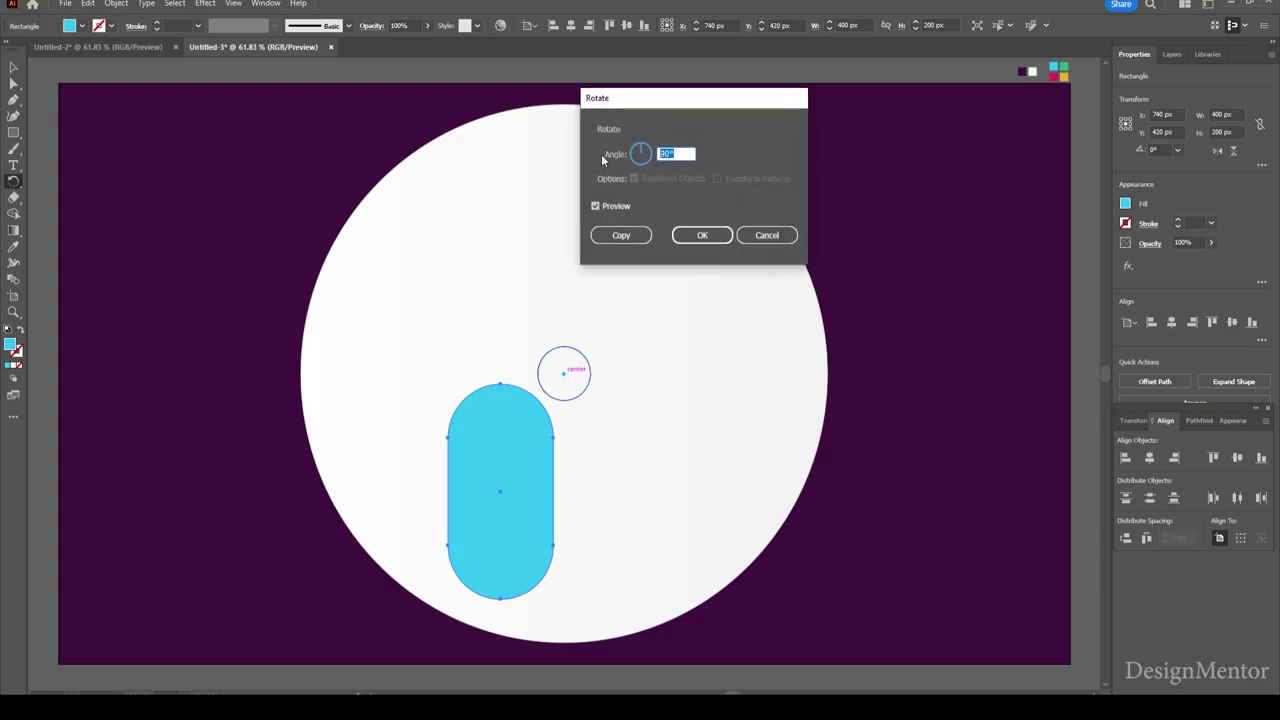
{"action": "left_click", "coordinate": [620, 235]}
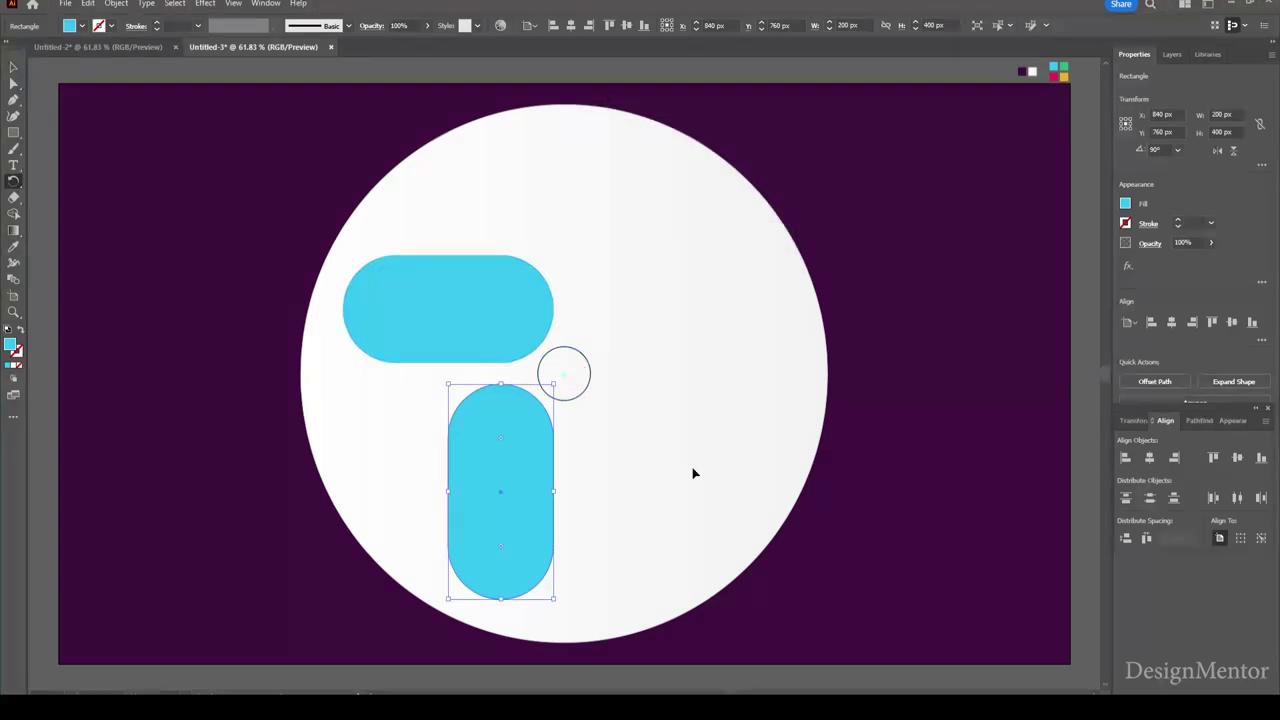
{"action": "key", "text": "ctrl+d"}
{"action": "key", "text": "ctrl+d"}
{"action": "key", "text": "v"}
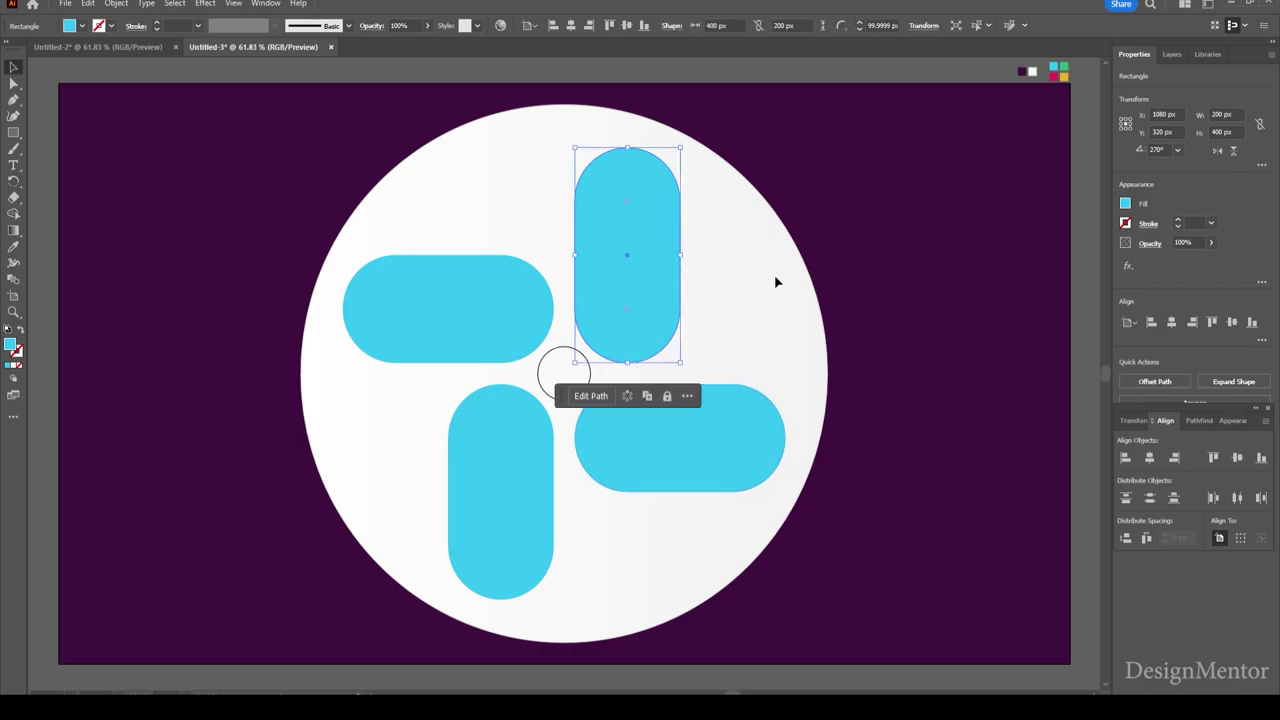
{"action": "left_click", "coordinate": [774, 282]}
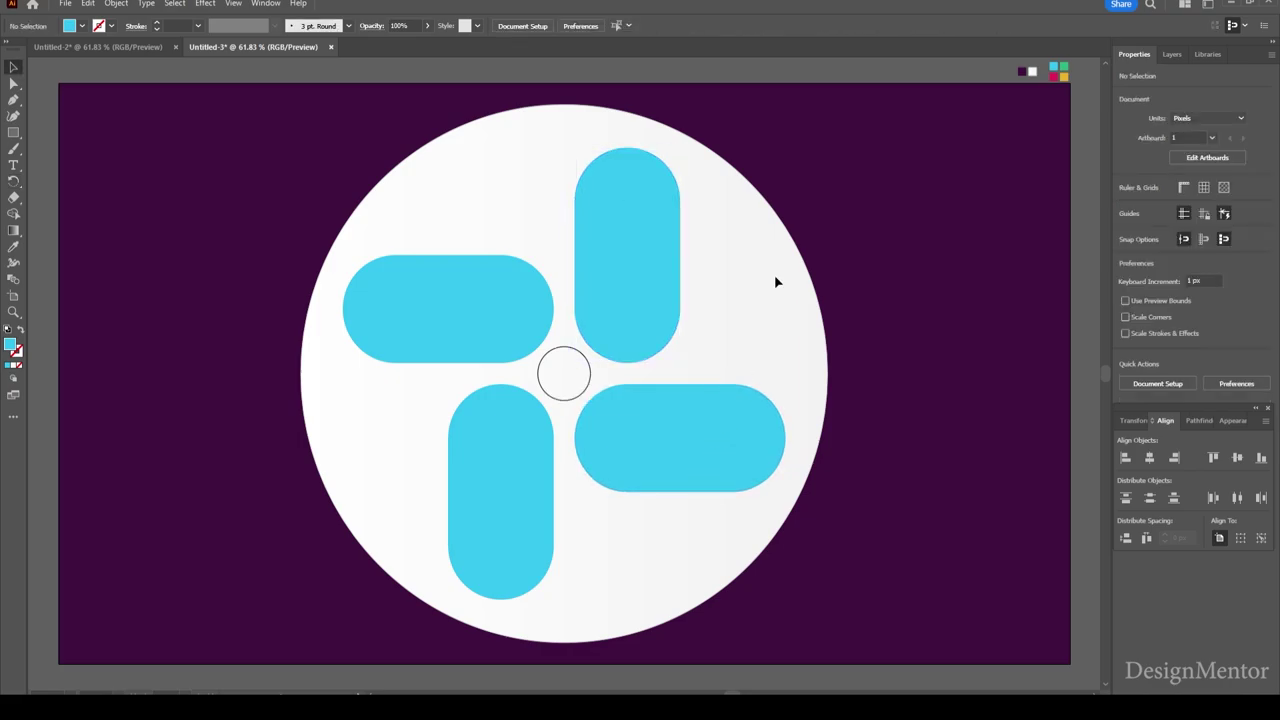
{"action": "left_click", "coordinate": [615, 263]}
Colour the top pill green and the right-hand pill yellow.
{"action": "key", "text": "i"}
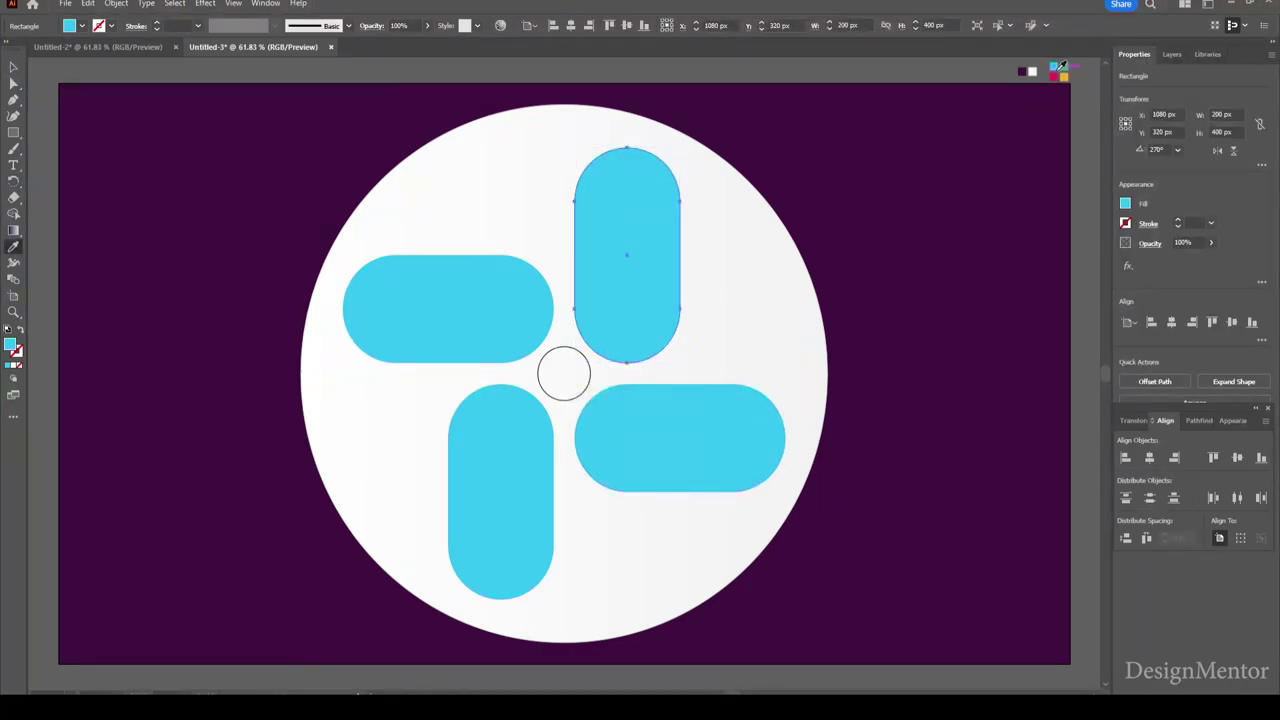
{"action": "left_click", "coordinate": [1066, 64]}
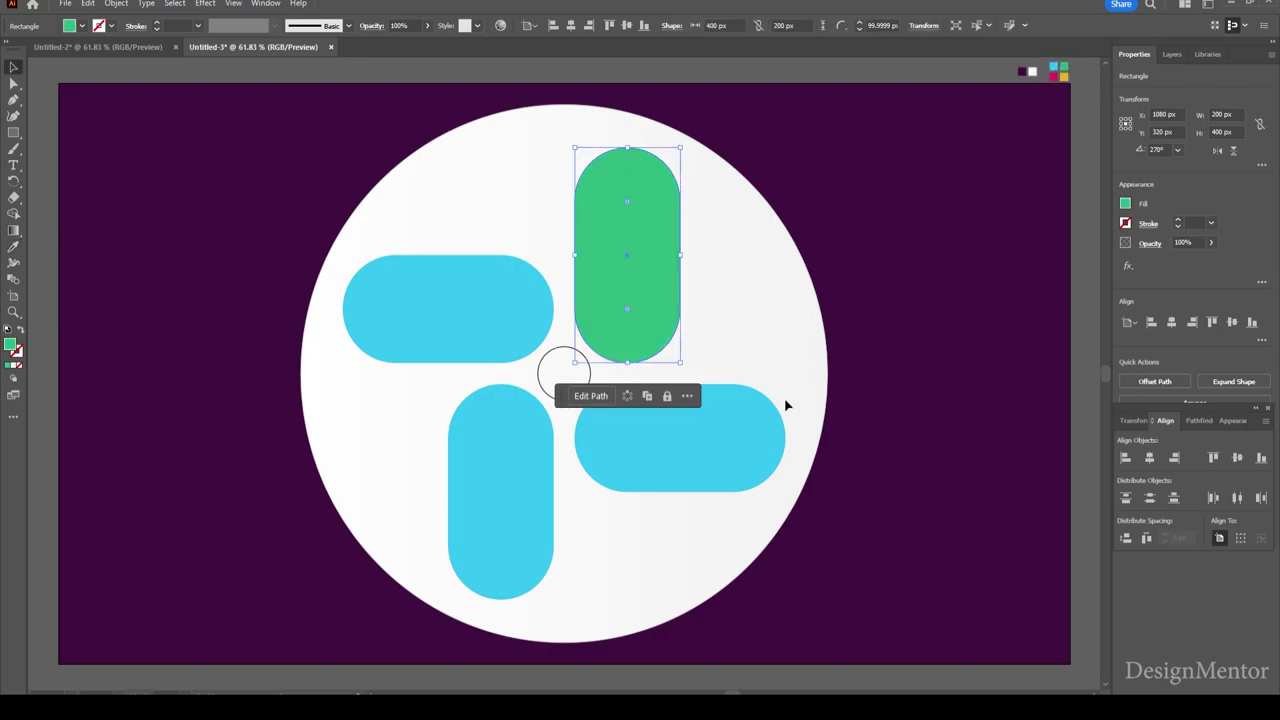
{"action": "left_click", "coordinate": [729, 459], "text": "ctrl"}
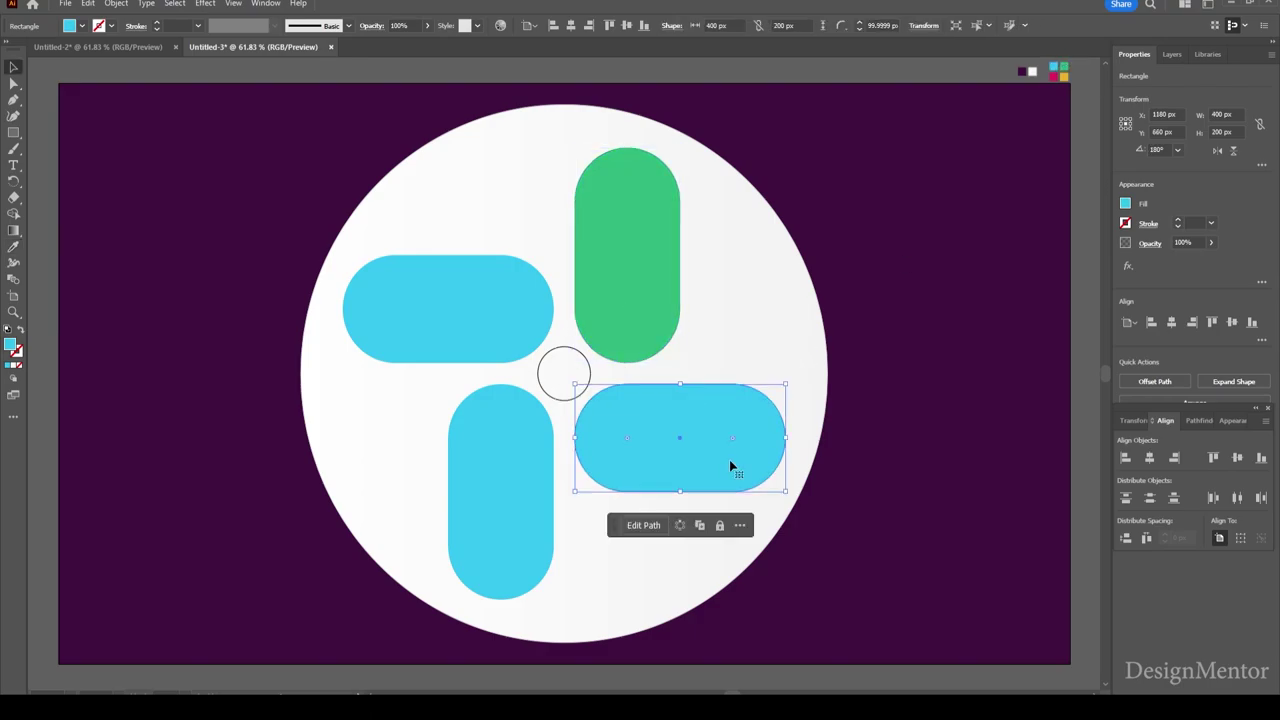
{"action": "left_click", "coordinate": [1064, 76]}
Give the bottom pill a crimson fill, leaving the left pill cyan.
{"action": "key", "text": "v"}
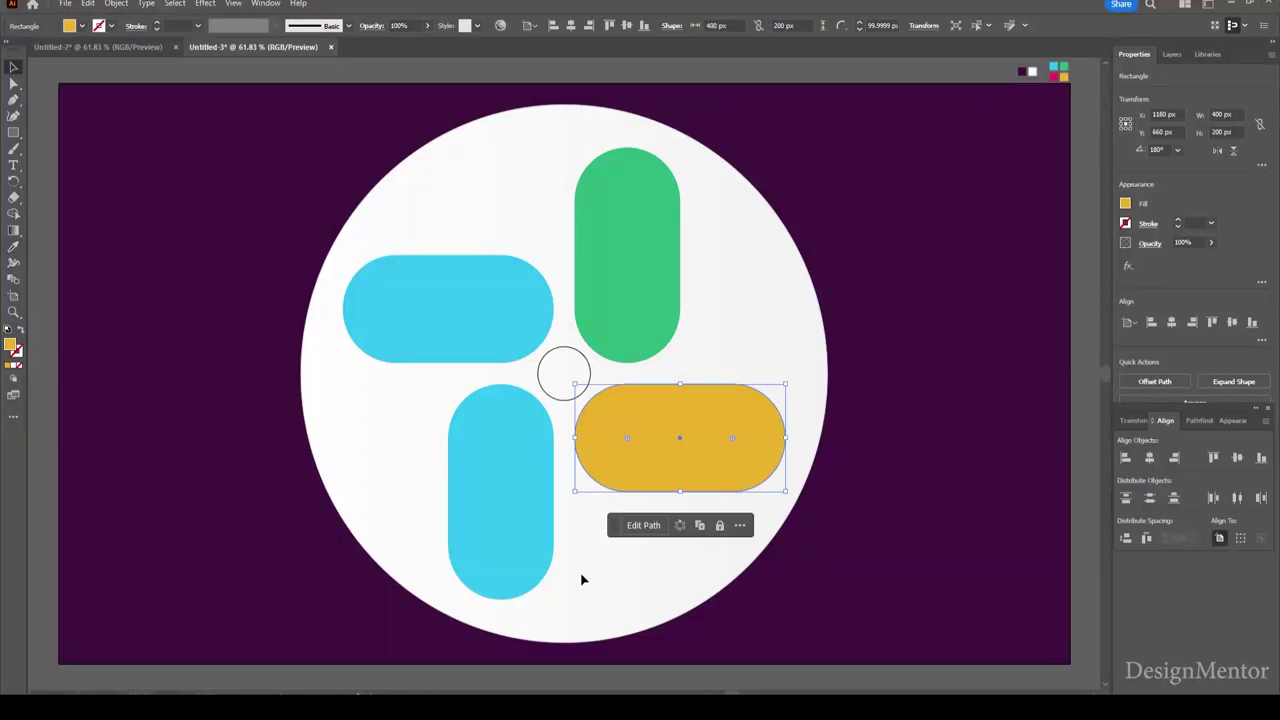
{"action": "left_click", "coordinate": [489, 512]}
{"action": "key", "text": "i"}
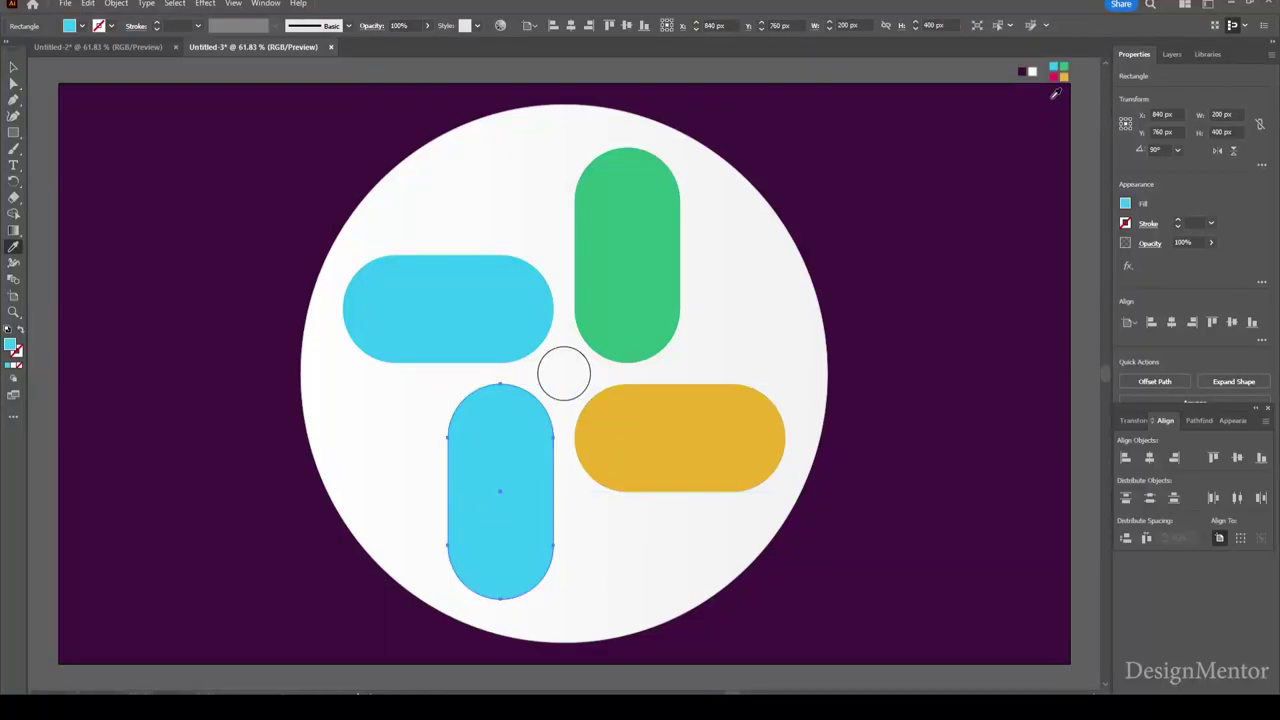
{"action": "left_click", "coordinate": [1055, 76]}
{"action": "key", "text": "v"}
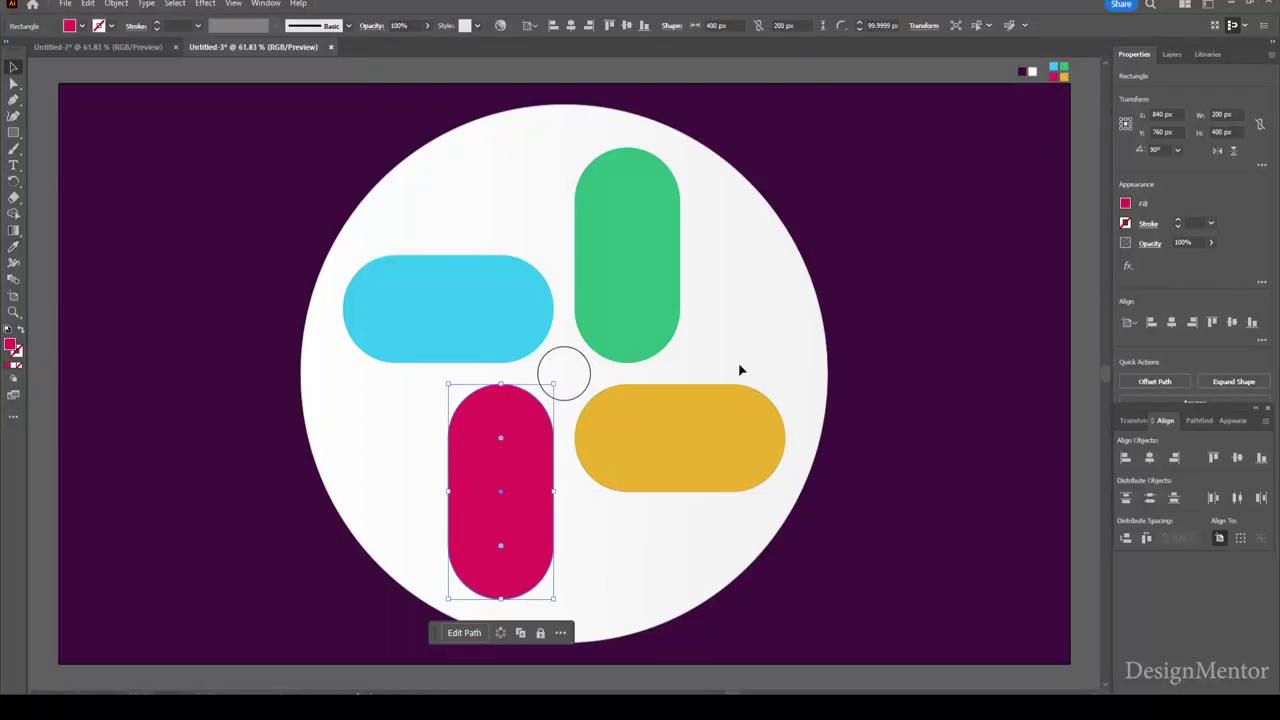
{"action": "left_click", "coordinate": [740, 327]}
{"action": "key", "text": "m"}
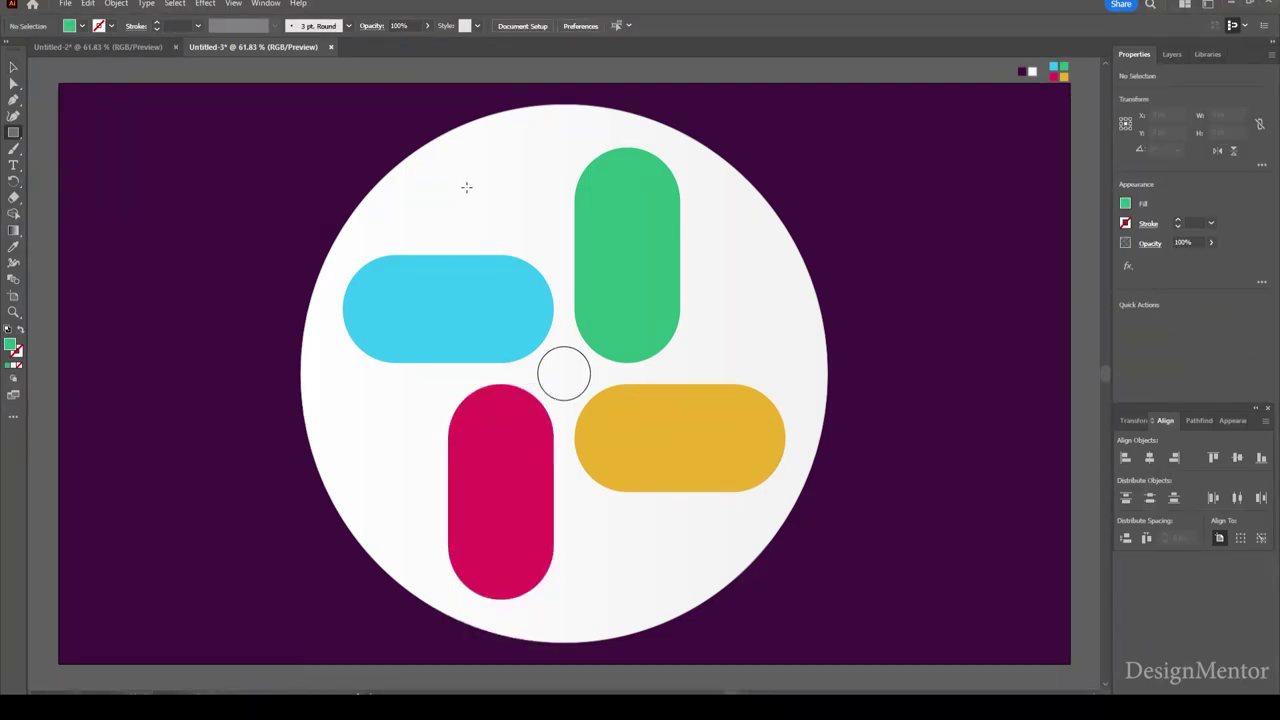
Draw a 200 × 200 px cyan square centred on the artboard.
{"action": "key", "text": "i"}
{"action": "left_click", "coordinate": [1054, 66]}
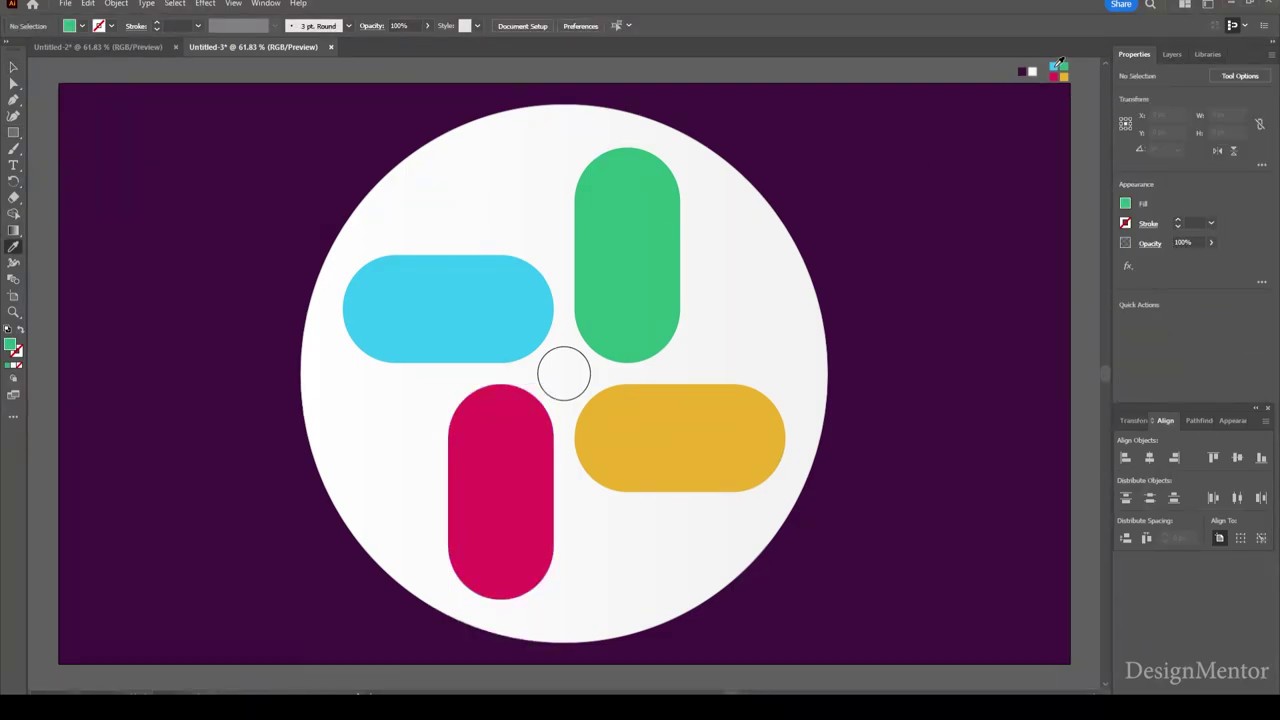
{"action": "left_click", "coordinate": [14, 131]}
{"action": "left_click", "coordinate": [494, 189]}
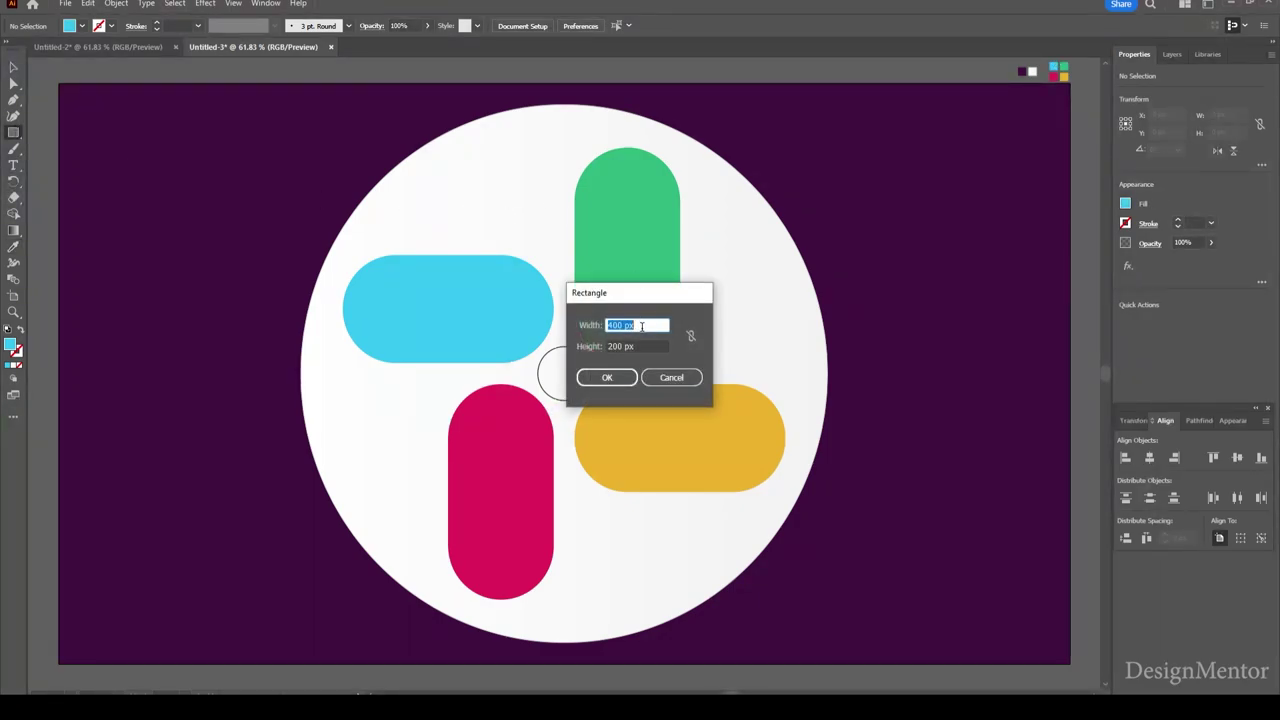
{"action": "type", "text": "200"}
{"action": "key", "text": "Tab"}
{"action": "type", "text": "200"}
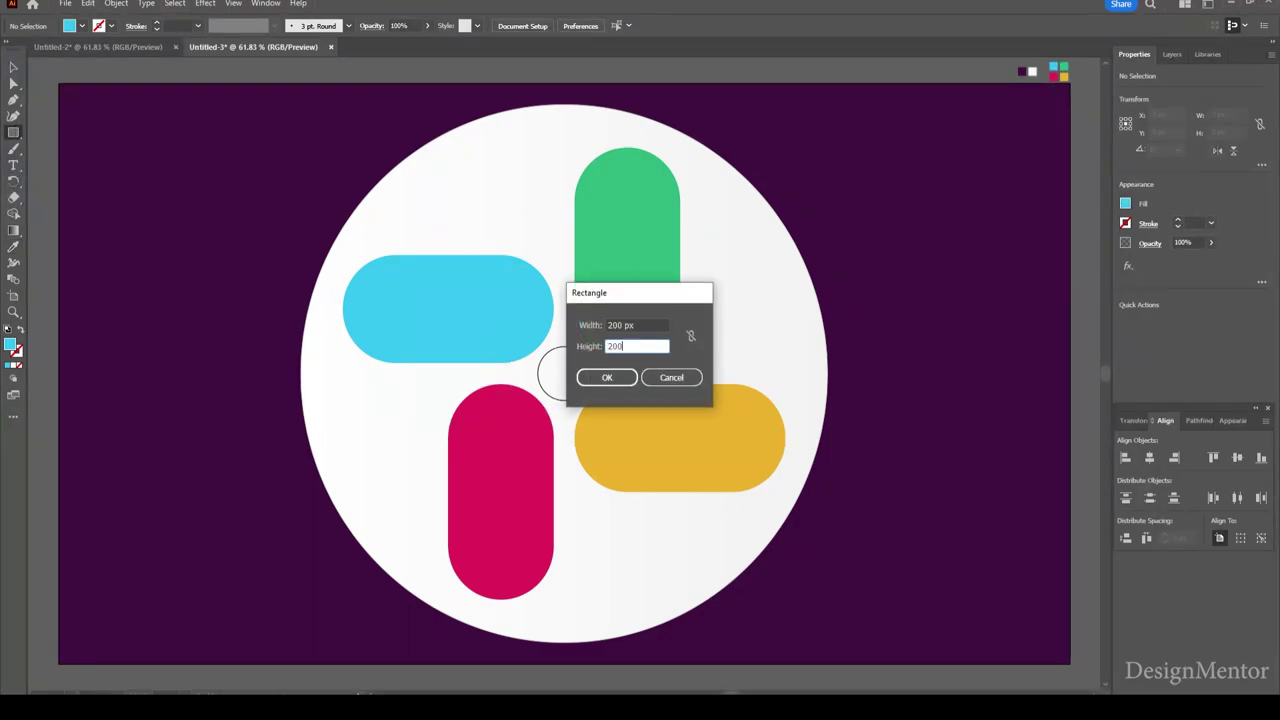
{"action": "key", "text": "Return"}
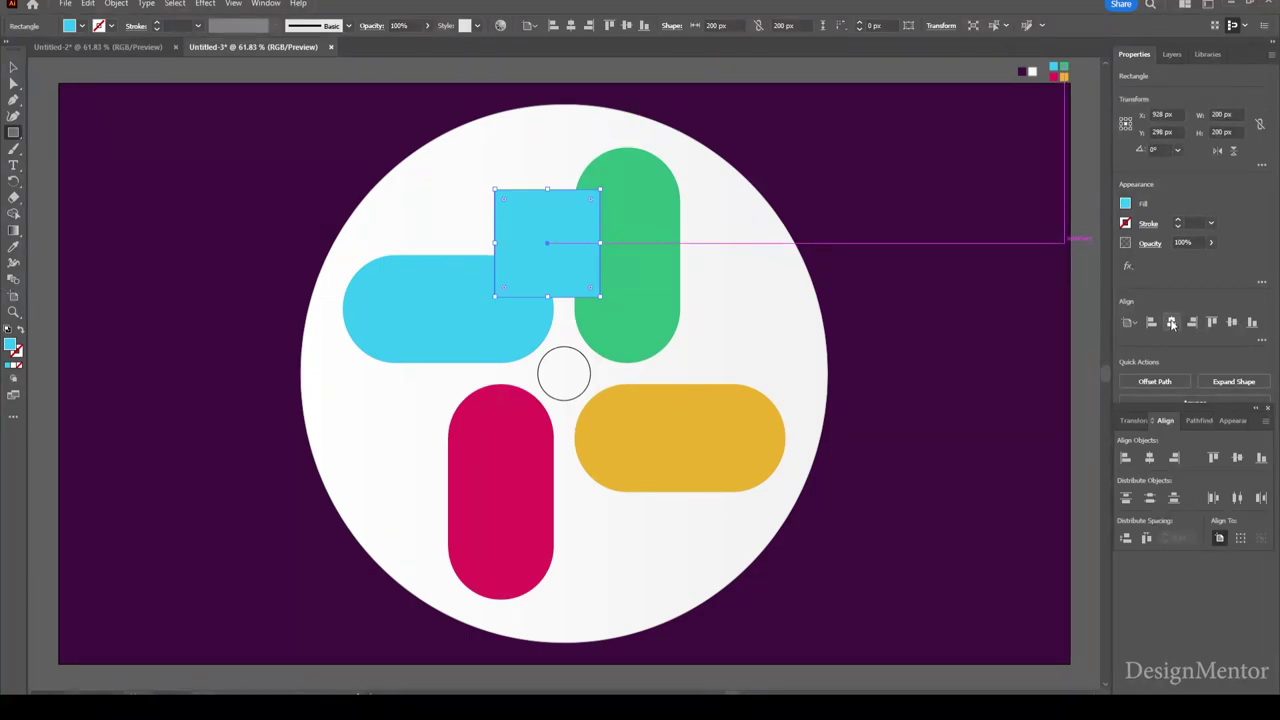
{"action": "left_click", "coordinate": [1171, 322]}
{"action": "left_click", "coordinate": [1232, 322]}
Nudge the square up and left to X 950 px, Y 220 px beside the green pill.
{"action": "key", "text": "v"}
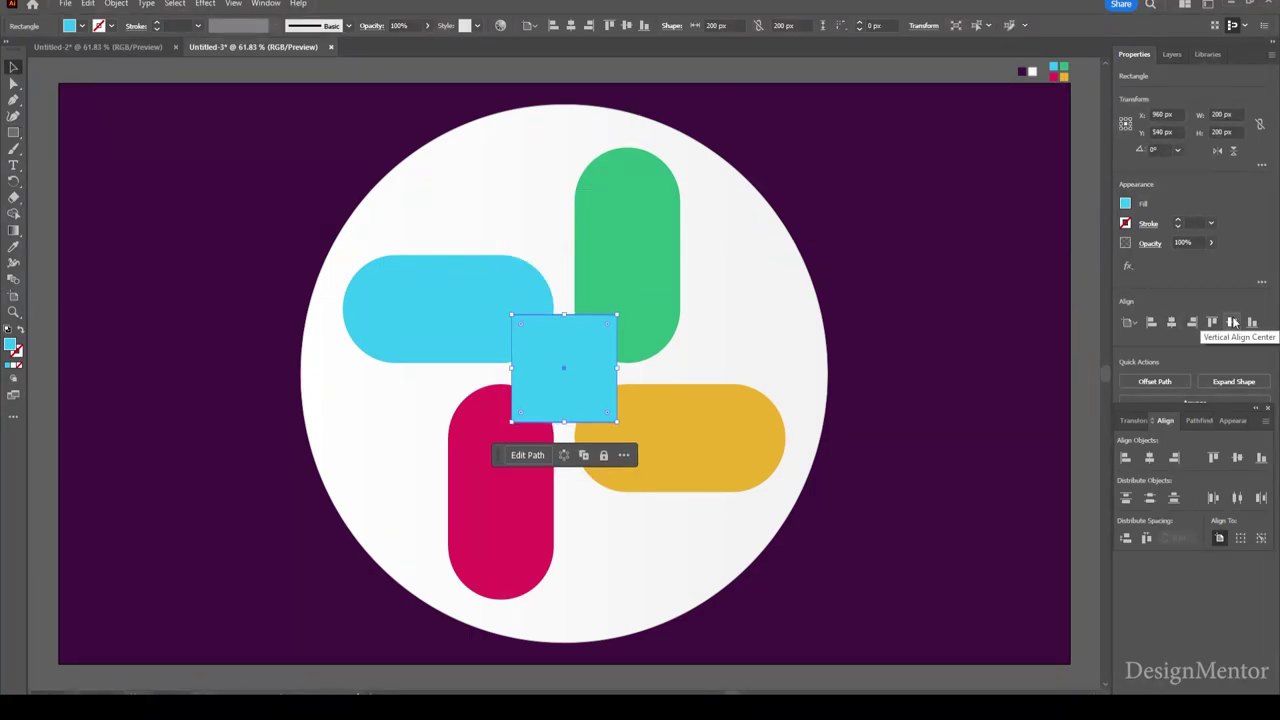
{"action": "key", "text": "shift+Up"}
{"action": "key", "text": "shift+Up"}
{"action": "key", "text": "shift+Up"}
{"action": "key", "text": "shift+Up"}
{"action": "key", "text": "shift+Up"}
{"action": "key", "text": "shift+Up"}
{"action": "key", "text": "shift+Up"}
{"action": "key", "text": "shift+Up"}
{"action": "key", "text": "shift+Up"}
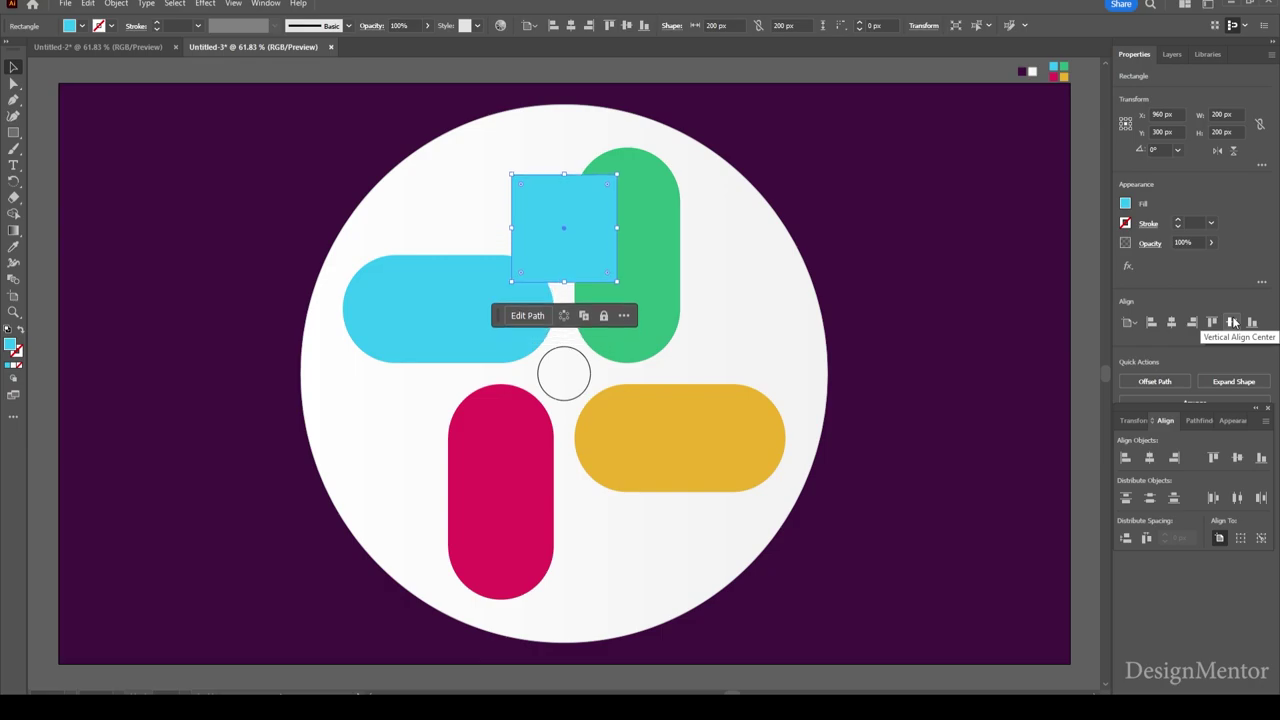
{"action": "key", "text": "shift+Up"}
{"action": "key", "text": "shift+Up"}
{"action": "key", "text": "shift+Up"}
{"action": "key", "text": "shift+Up"}
{"action": "key", "text": "shift+Up"}
{"action": "key", "text": "shift+Left"}
{"action": "key", "text": "shift+Left"}
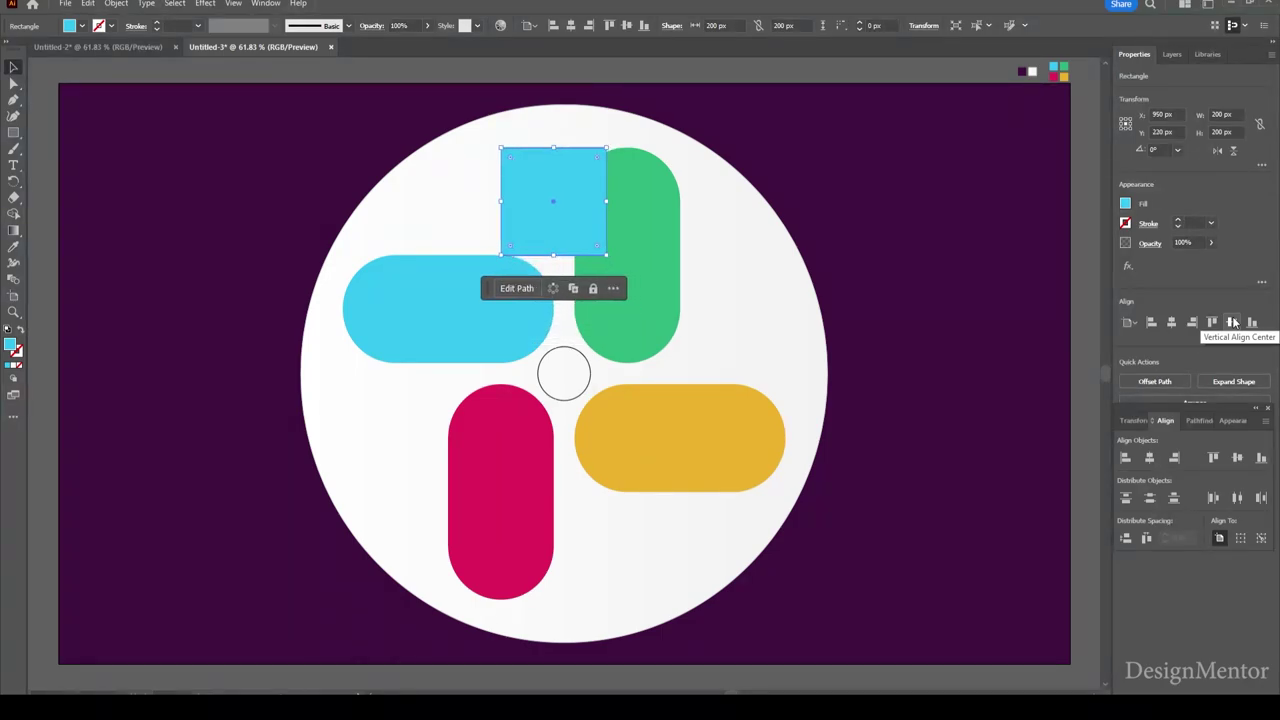
{"action": "key", "text": "shift+Left"}
{"action": "key", "text": "shift+Left"}
{"action": "key", "text": "shift+Left"}
{"action": "key", "text": "shift+Left"}
{"action": "key", "text": "shift+Left"}
{"action": "key", "text": "shift+Left"}
{"action": "key", "text": "shift+Left"}
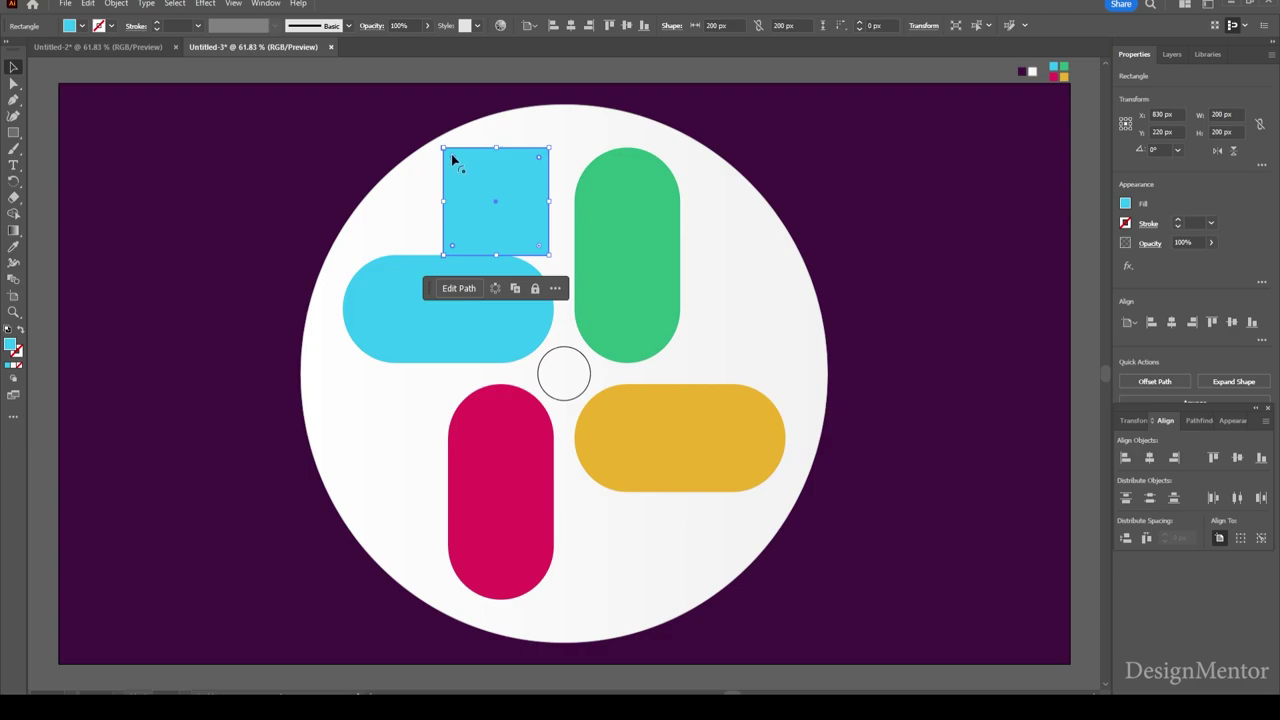
Round three corners of the cyan square into a teardrop with one sharp corner.
{"action": "left_click_drag", "start_coordinate": [453, 160], "coordinate": [491, 203]}
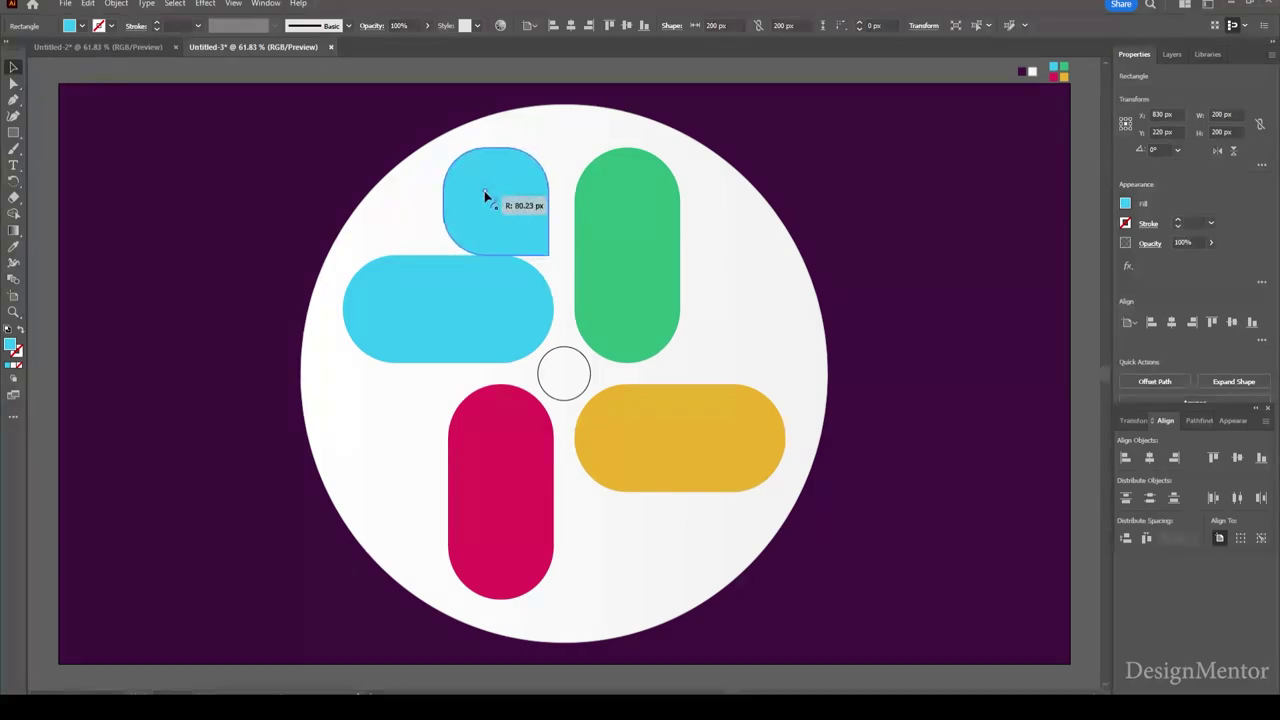
{"action": "left_click_drag", "start_coordinate": [491, 203], "coordinate": [494, 206]}
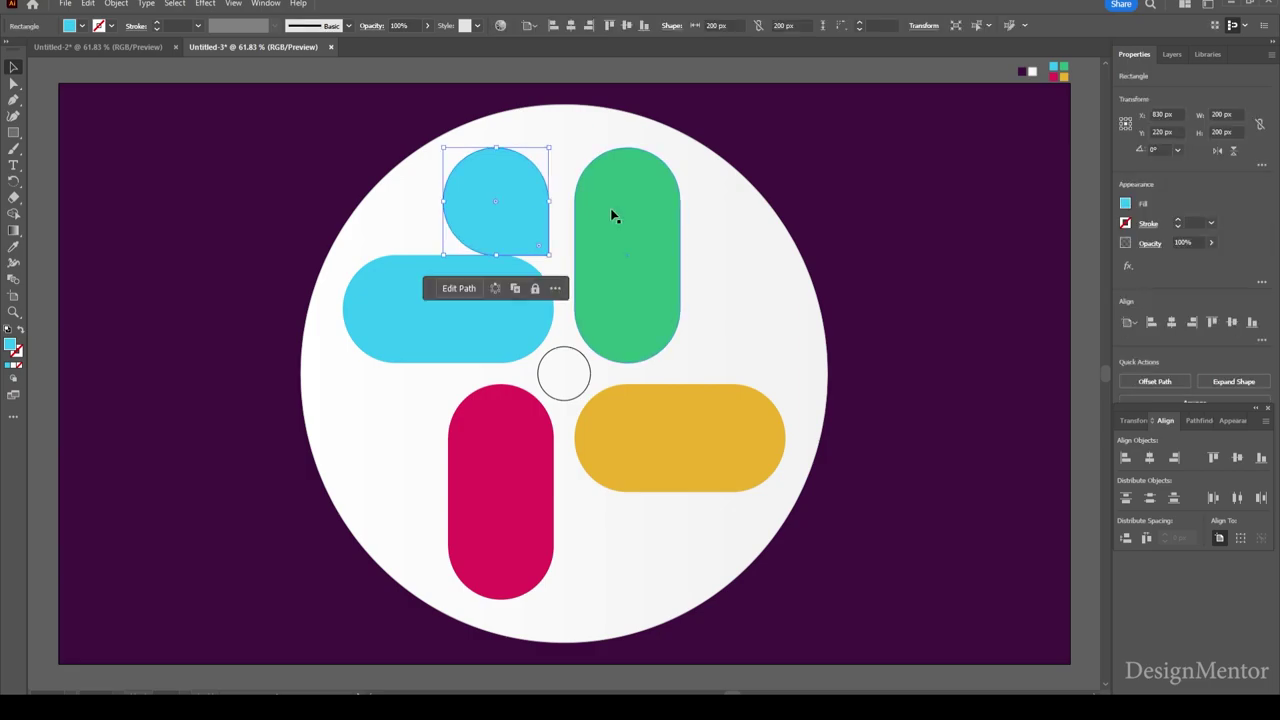
{"action": "key", "text": "shift+Up"}
{"action": "key", "text": "shift+Up"}
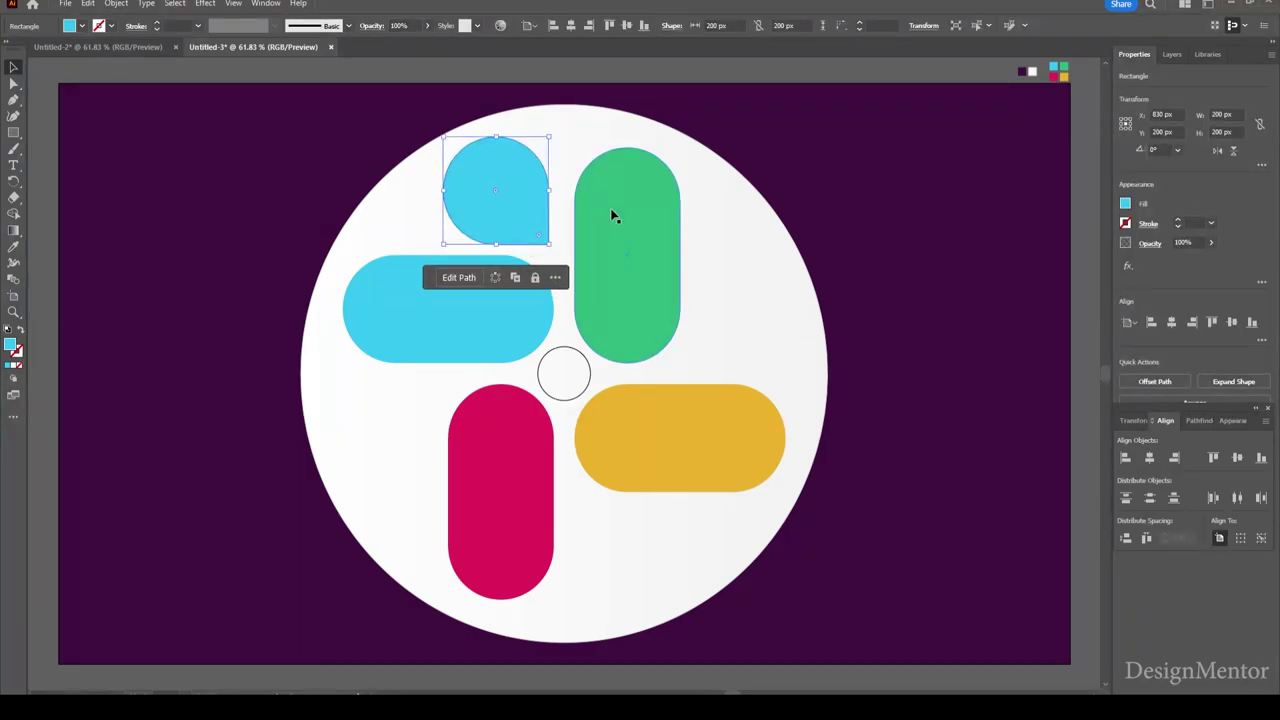
{"action": "left_click", "coordinate": [677, 73]}
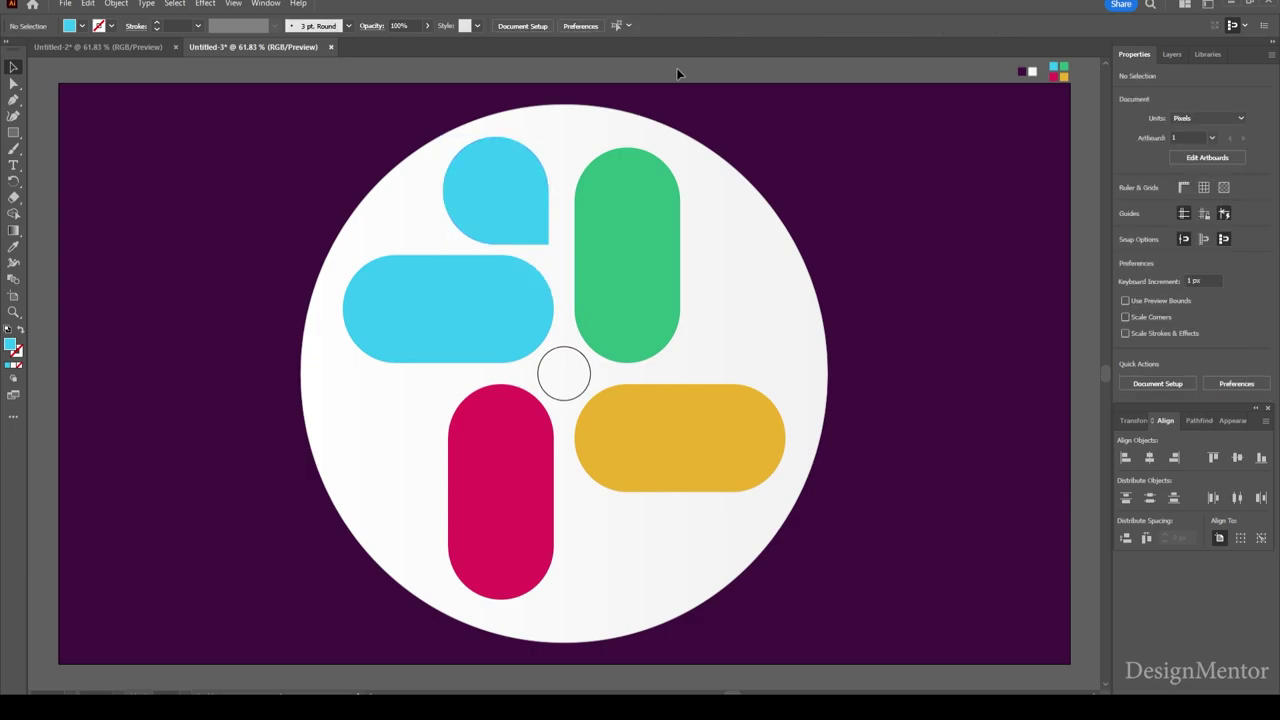
Nudge the teardrop to X 840 px, Y 205 px above the cyan pill.
{"action": "left_click", "coordinate": [490, 216]}
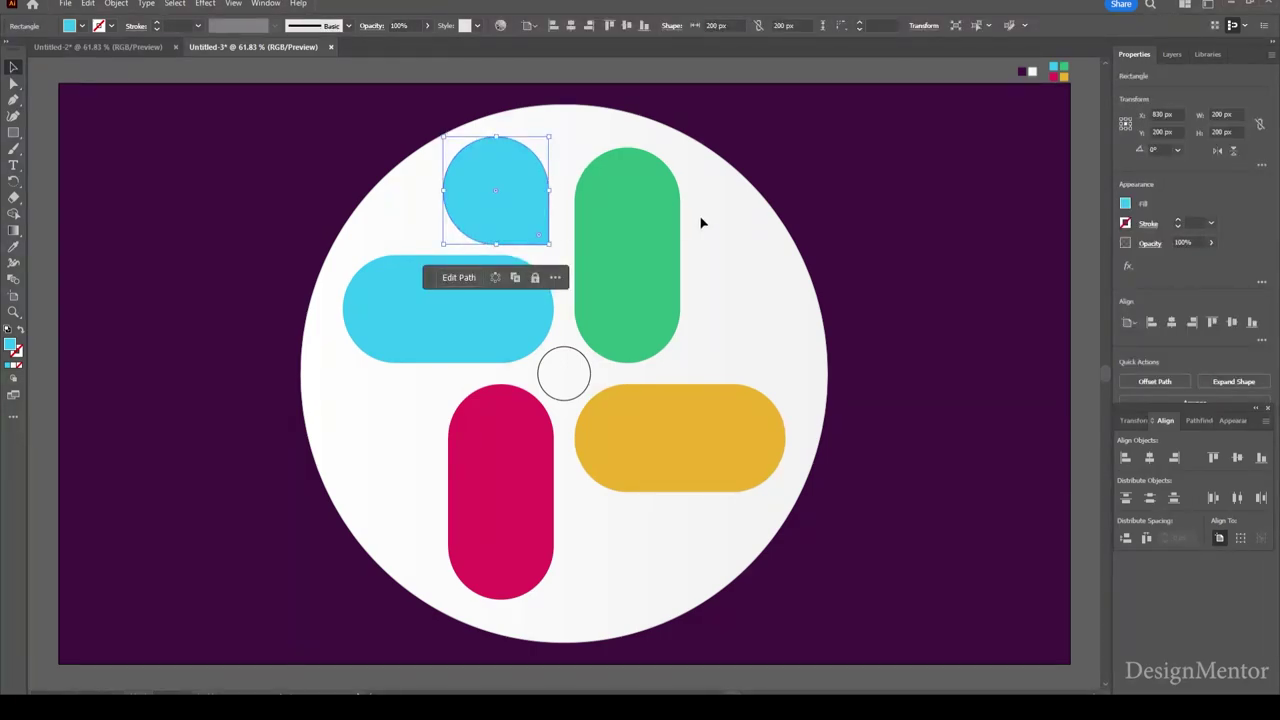
{"action": "key", "text": "shift+Right"}
{"action": "key", "text": "shift+Down"}
{"action": "key", "text": "shift+Down"}
{"action": "key", "text": "shift+Down"}
{"action": "key", "text": "shift+Down"}
{"action": "key", "text": "shift+Down"}
{"action": "key", "text": "shift+Down"}
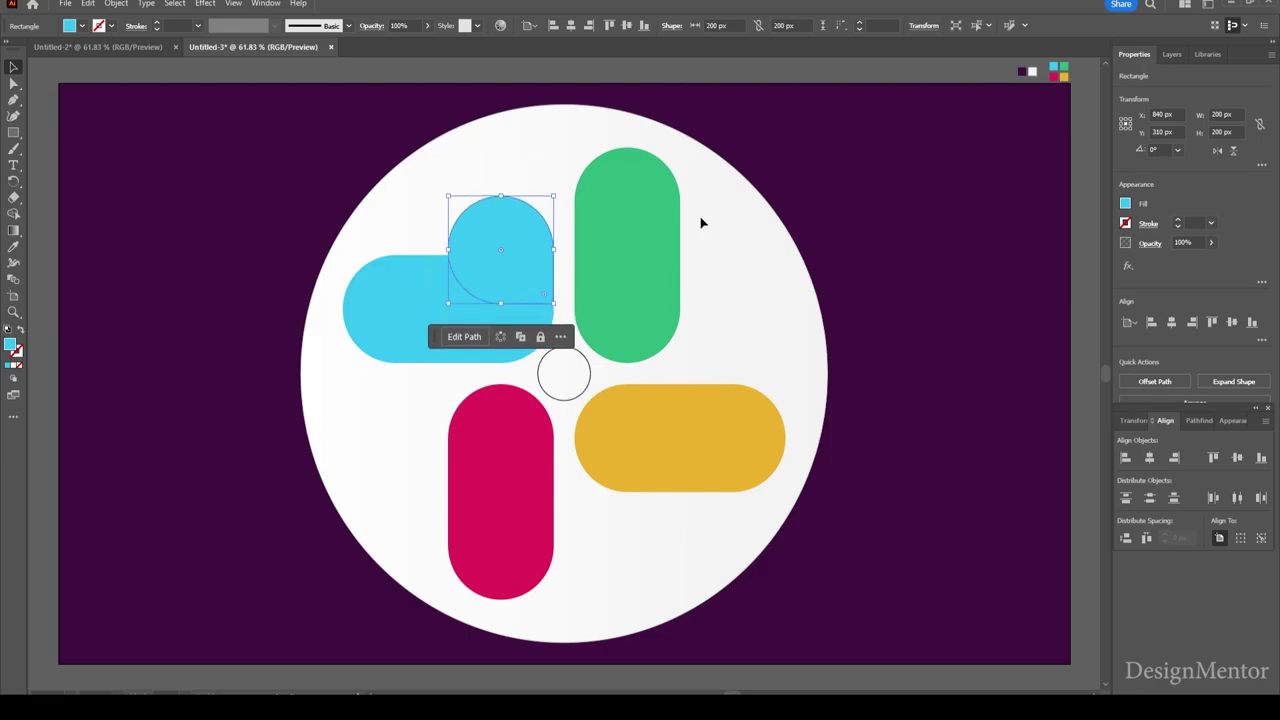
{"action": "key", "text": "shift+Up"}
{"action": "key", "text": "shift+Up"}
{"action": "key", "text": "shift+Up"}
{"action": "key", "text": "shift+Up"}
{"action": "key", "text": "shift+Up"}
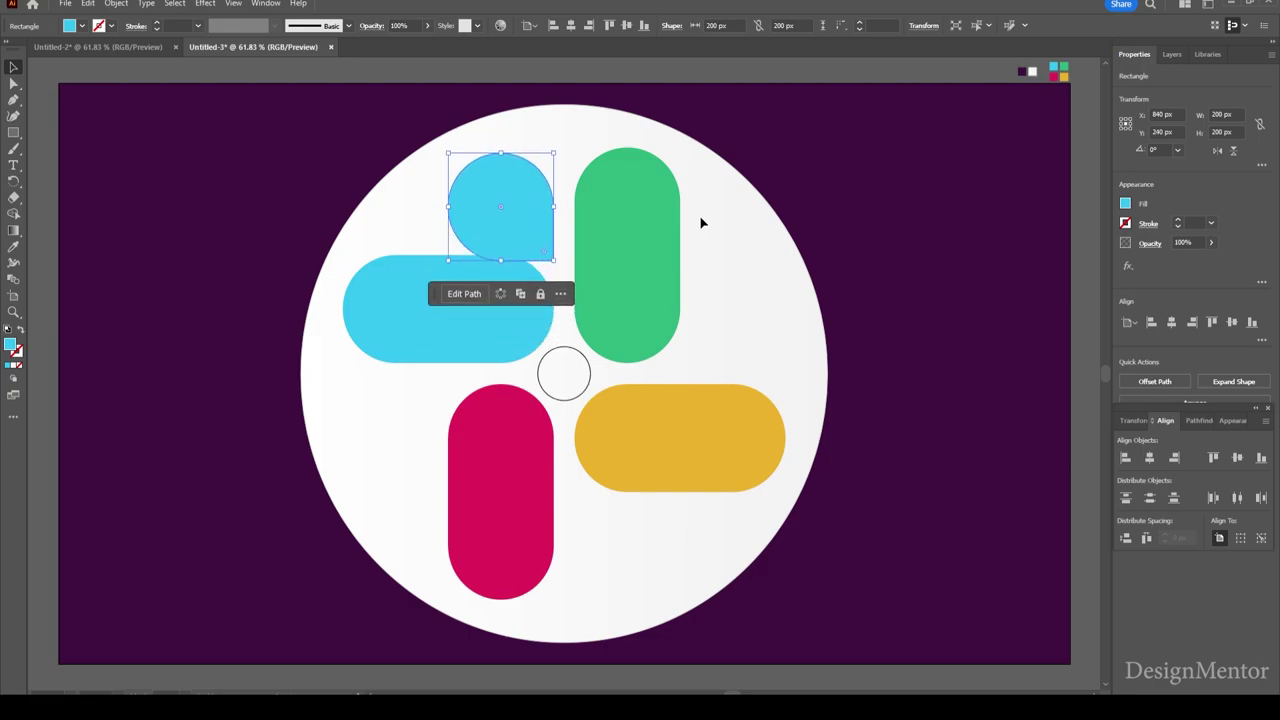
{"action": "key", "text": "shift+Up"}
{"action": "key", "text": "shift+Up"}
{"action": "key", "text": "shift+Up"}
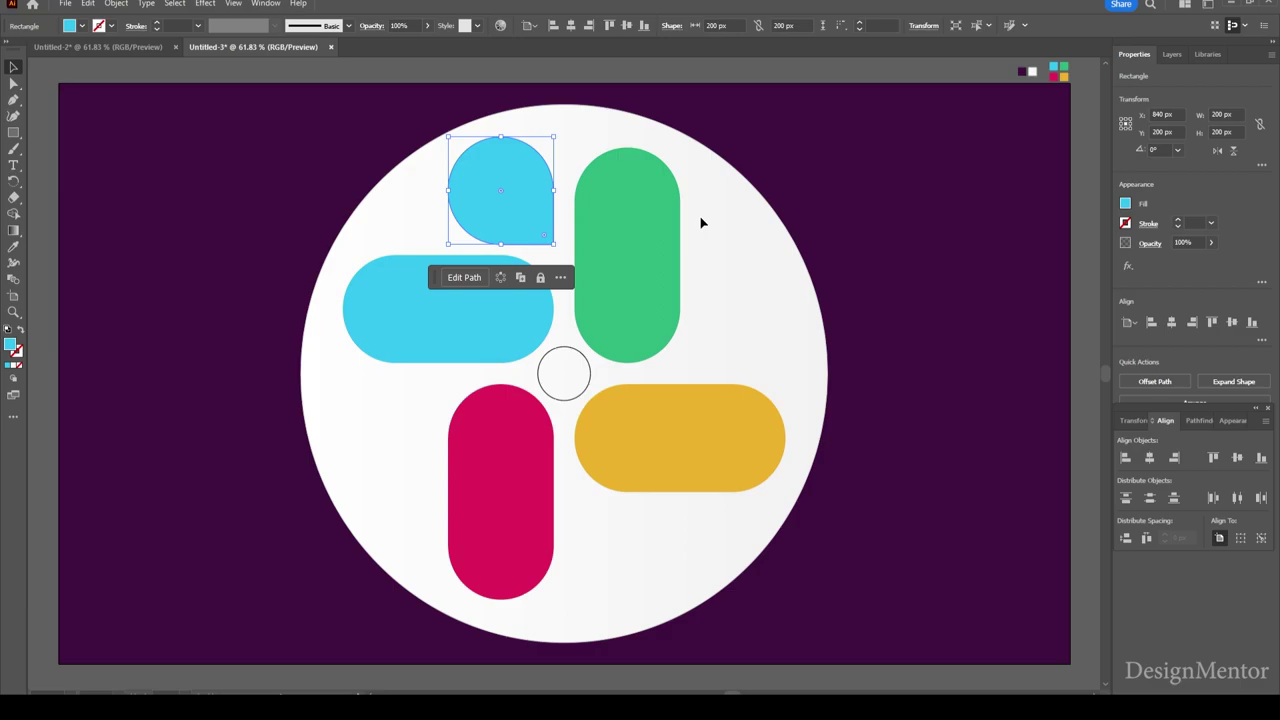
{"action": "left_click", "coordinate": [701, 222]}
{"action": "left_click", "coordinate": [501, 193]}
{"action": "left_click", "coordinate": [12, 183]}
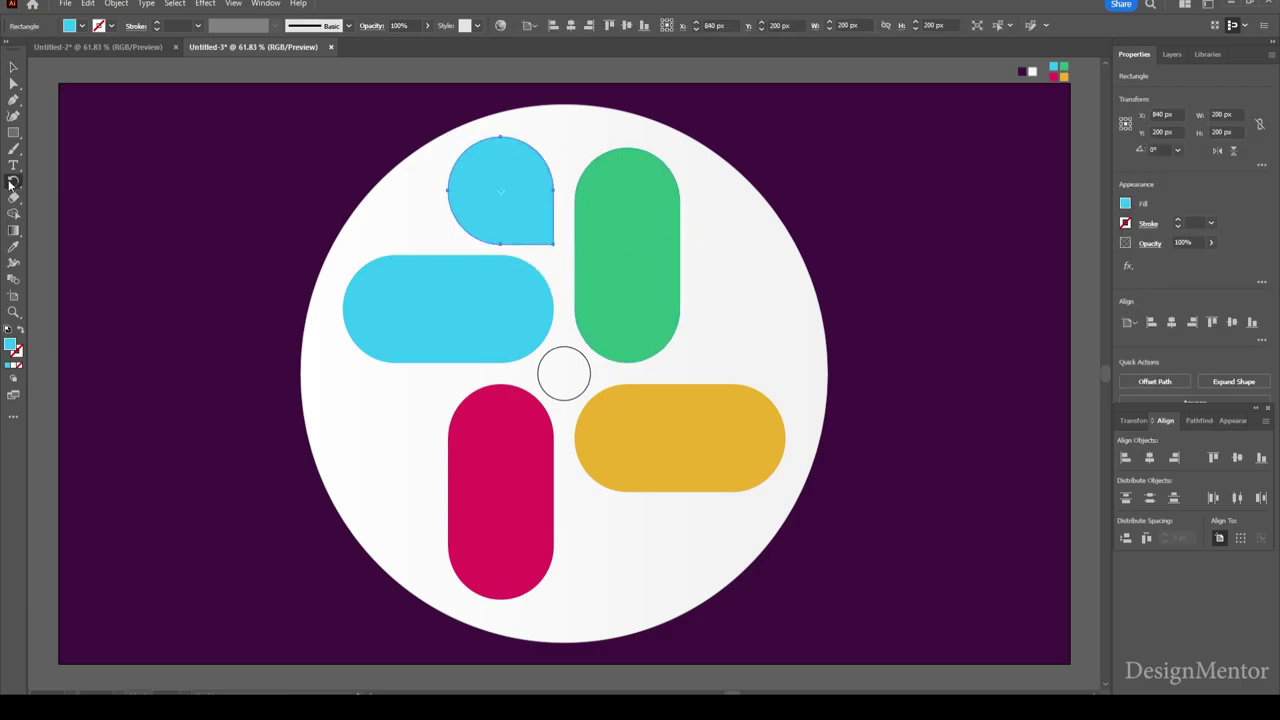
Make 90° rotated copies of the cyan drop around the logo centre, repeating with Ctrl+D.
{"action": "left_click", "coordinate": [563, 373], "text": "alt"}
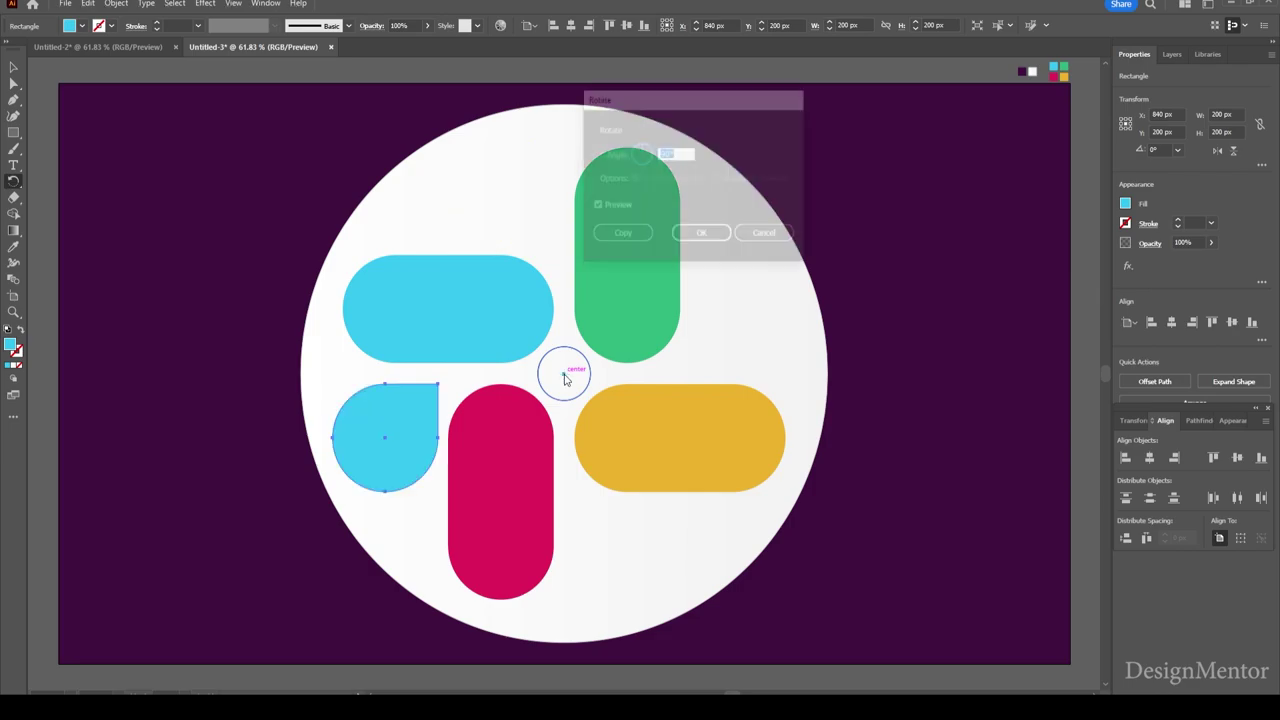
{"action": "left_click", "coordinate": [621, 235]}
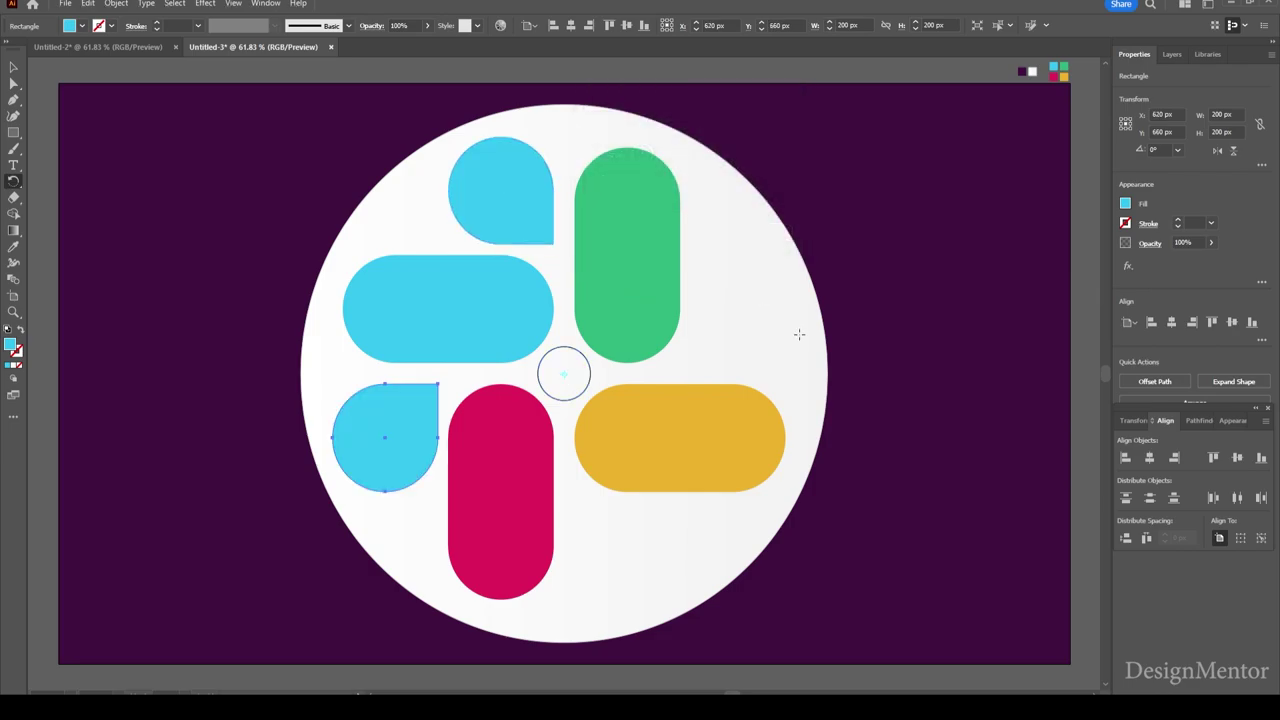
{"action": "key", "text": "ctrl+d"}
{"action": "key", "text": "ctrl+d"}
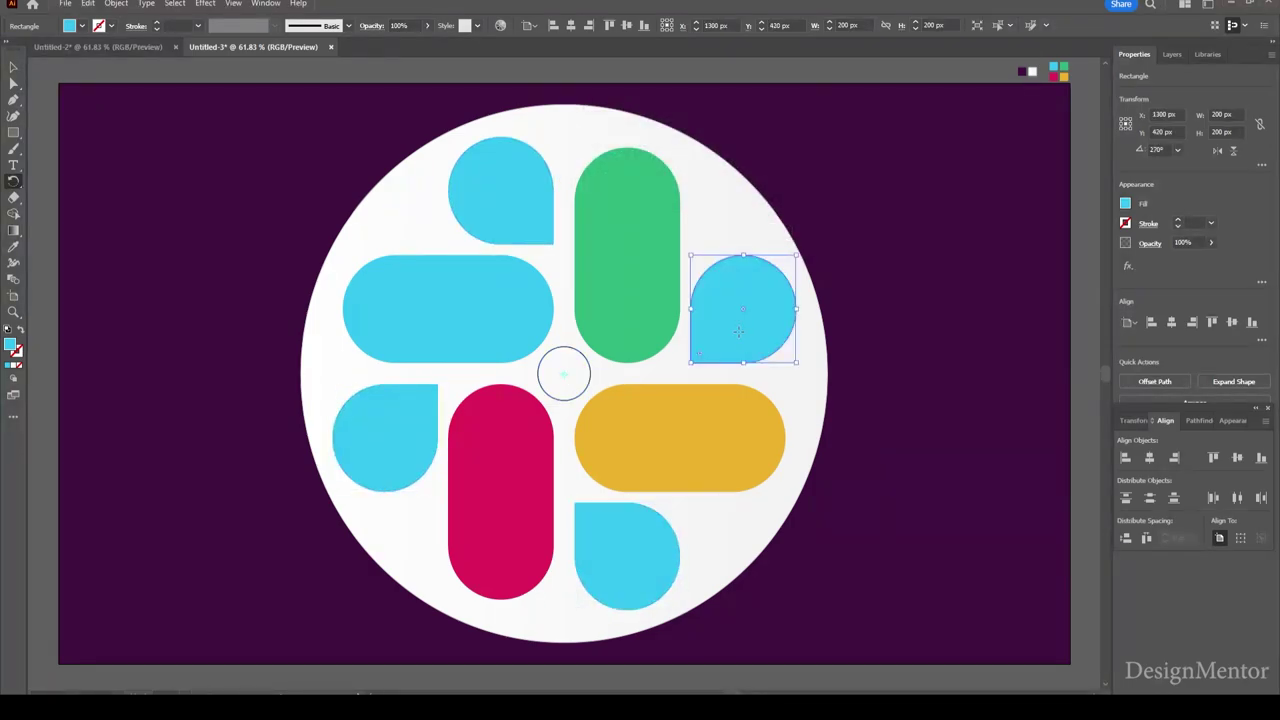
Deselect the drops and select the right-hand cyan drop.
{"action": "key", "text": "v"}
{"action": "left_click", "coordinate": [711, 200]}
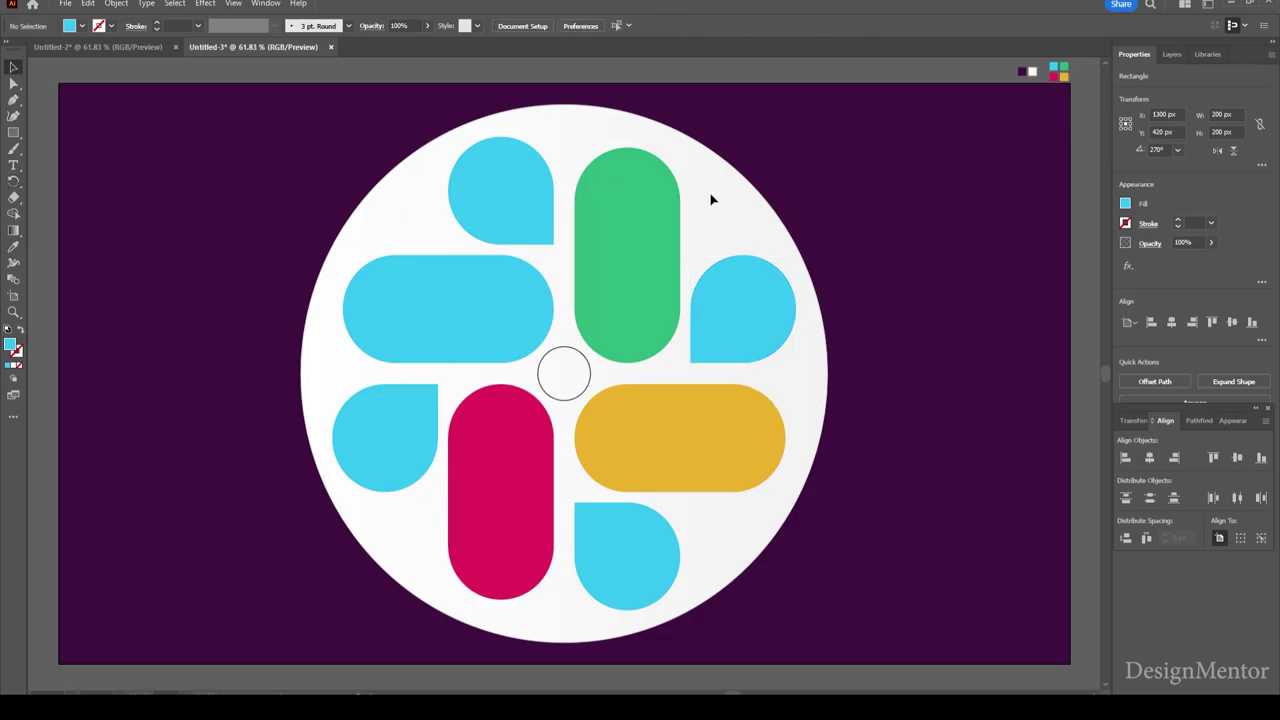
{"action": "left_click", "coordinate": [731, 295]}
Colour the right drop green and the bottom drop yellow to match their neighbouring pills.
{"action": "key", "text": "i"}
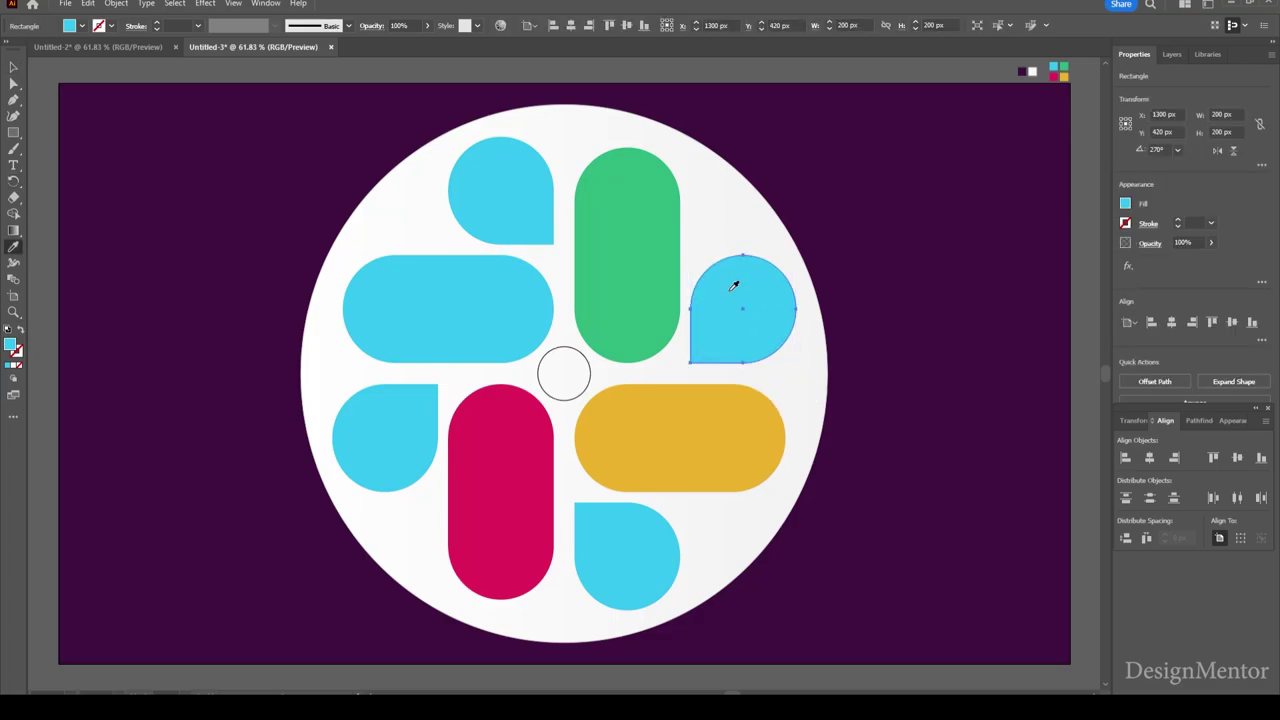
{"action": "left_click", "coordinate": [652, 232]}
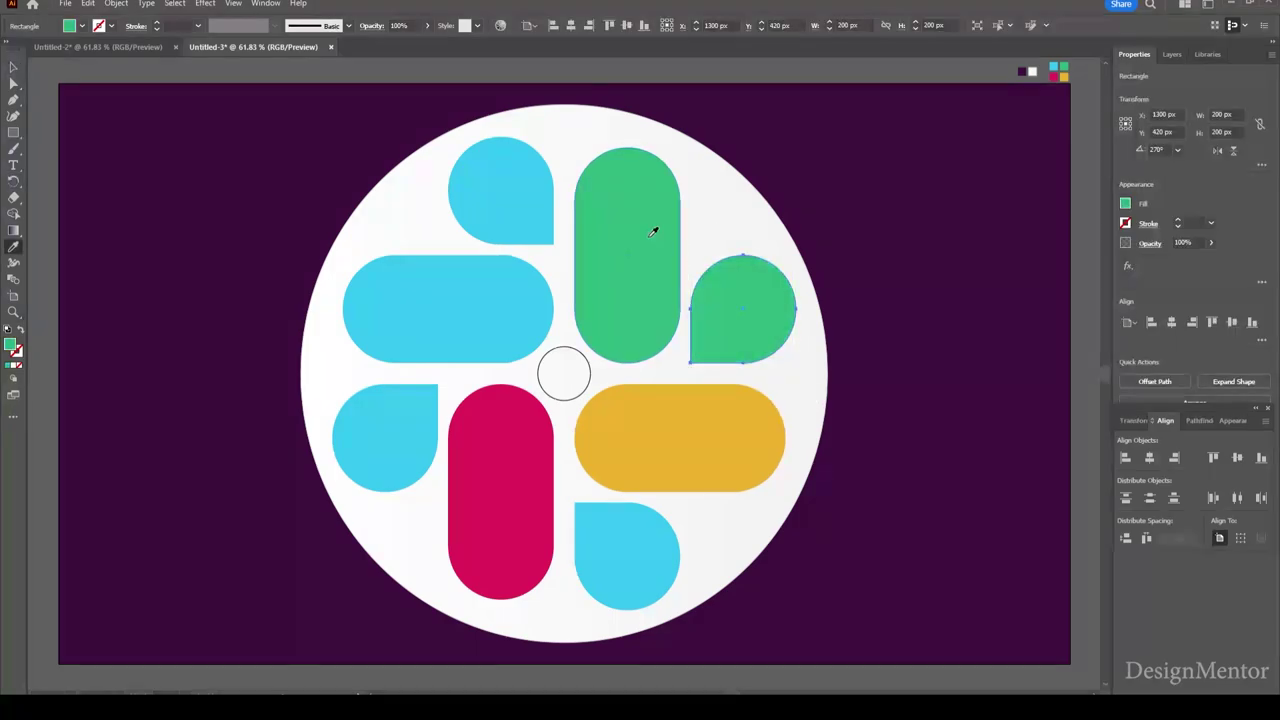
{"action": "left_click", "coordinate": [628, 537], "text": "ctrl"}
{"action": "left_click", "coordinate": [643, 430]}
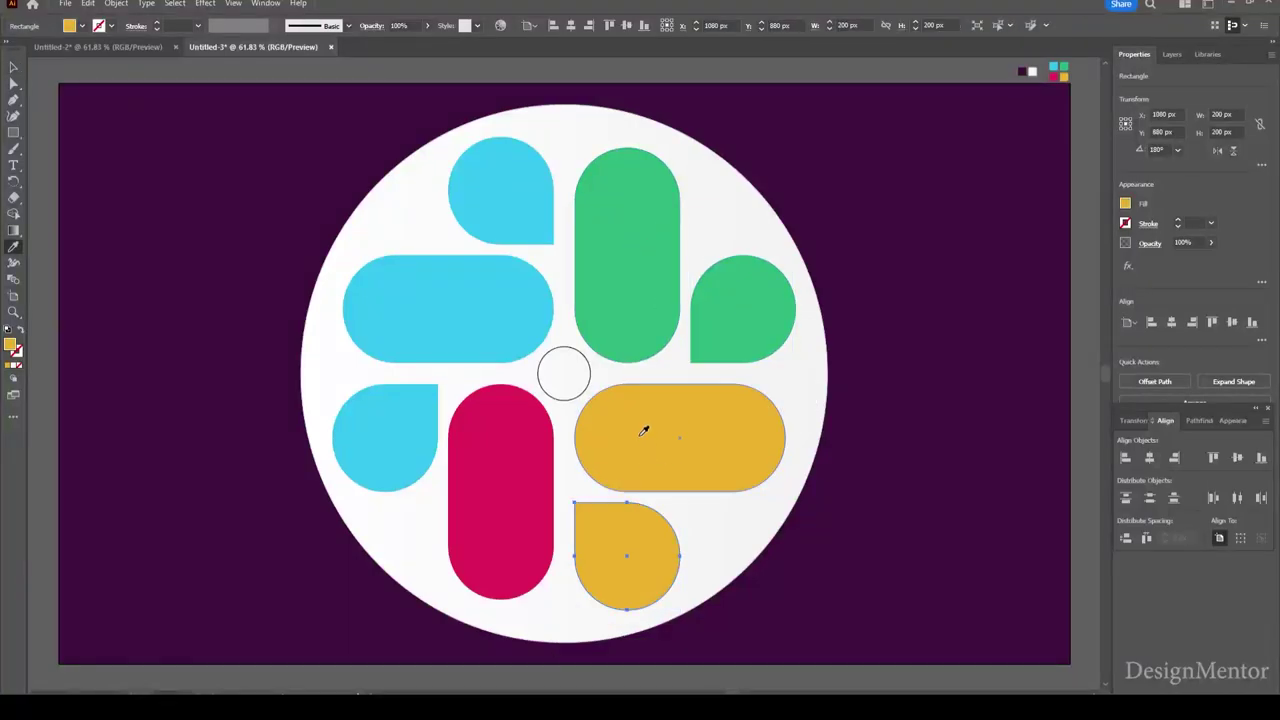
Colour the left drop magenta from its pill, then select the small centre helper circle.
{"action": "key", "text": "v"}
{"action": "left_click", "coordinate": [394, 434]}
{"action": "key", "text": "i"}
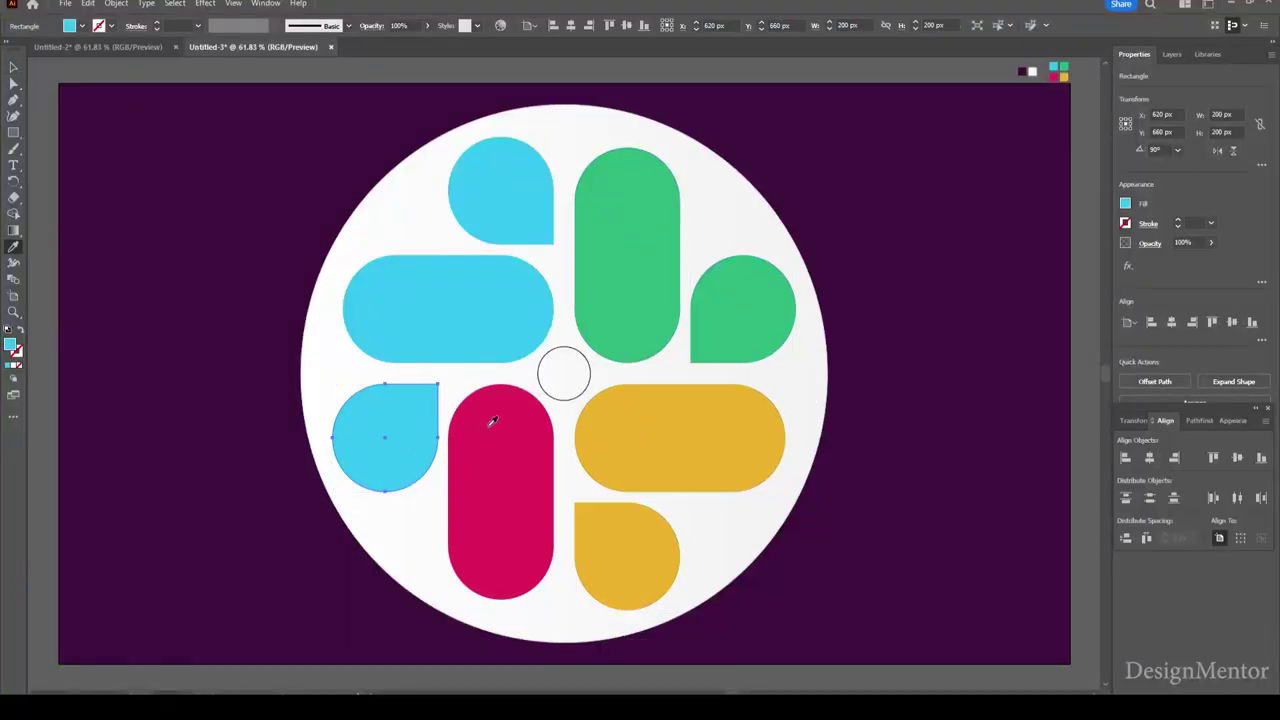
{"action": "left_click", "coordinate": [508, 409]}
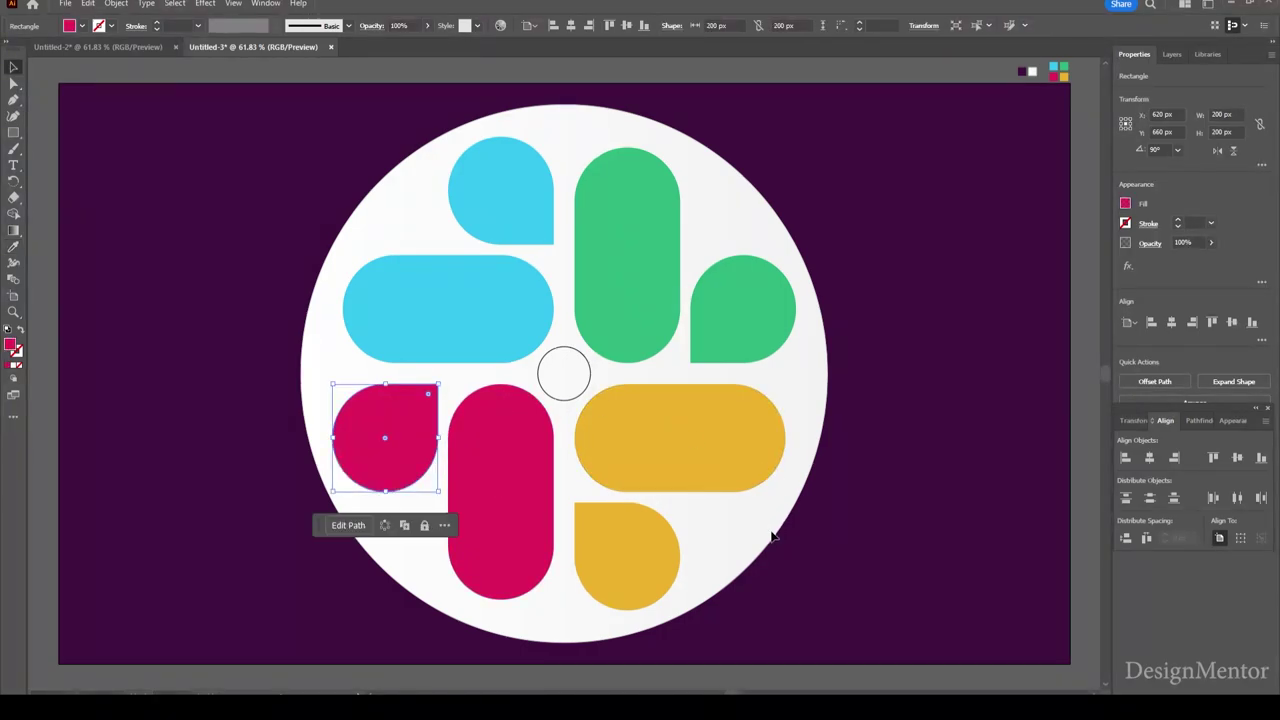
{"action": "left_click", "coordinate": [772, 530]}
{"action": "left_click", "coordinate": [575, 401]}
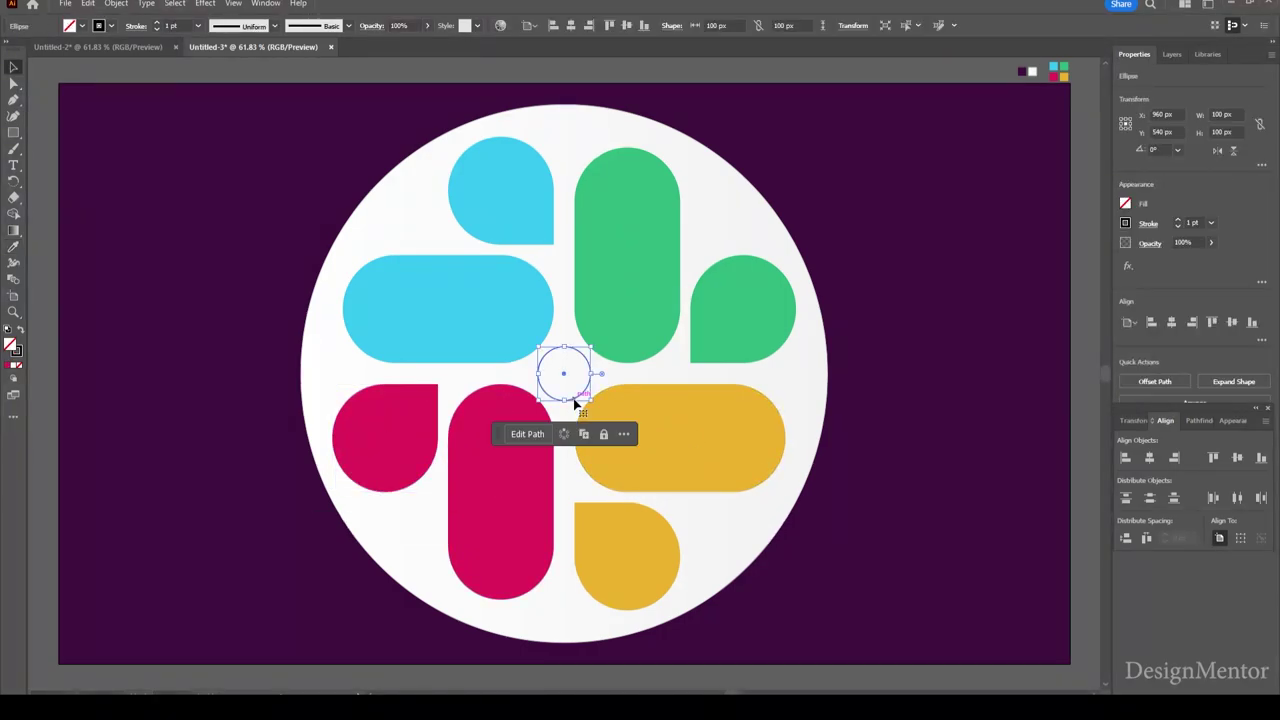
Delete the small centre helper circle and unlock all the locked artwork.
{"action": "key", "text": "Delete"}
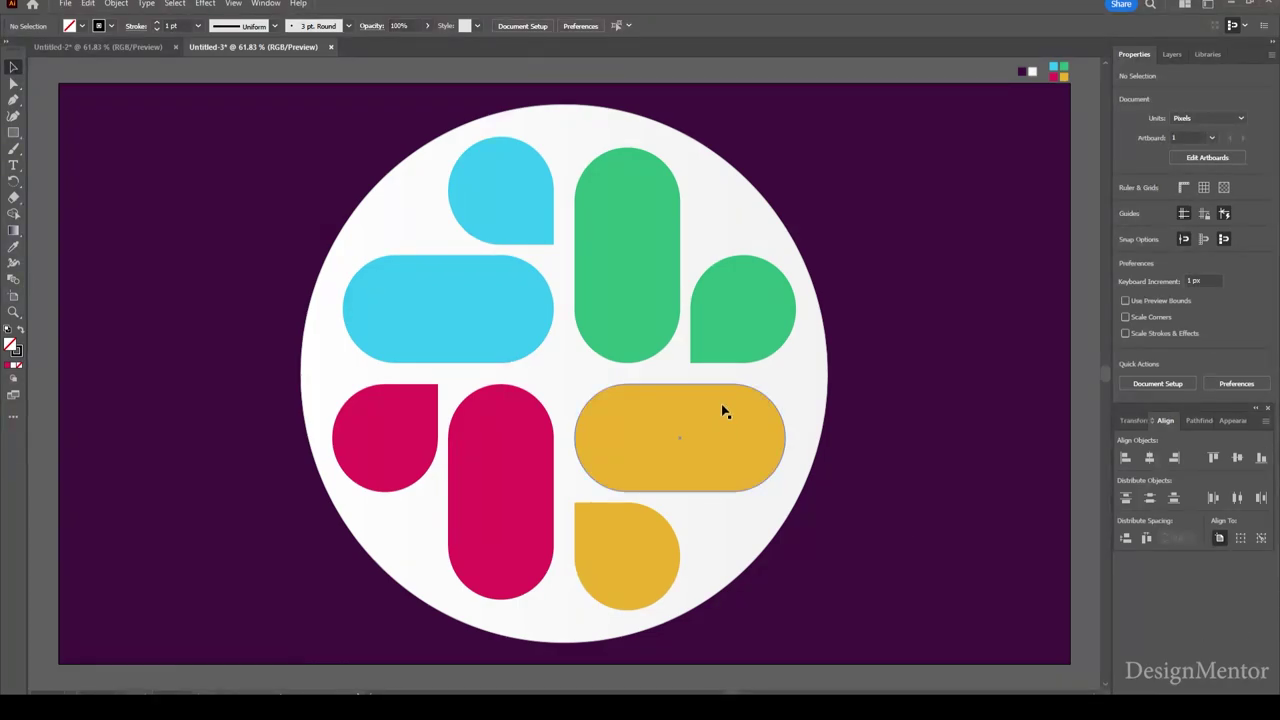
{"action": "left_click", "coordinate": [174, 4]}
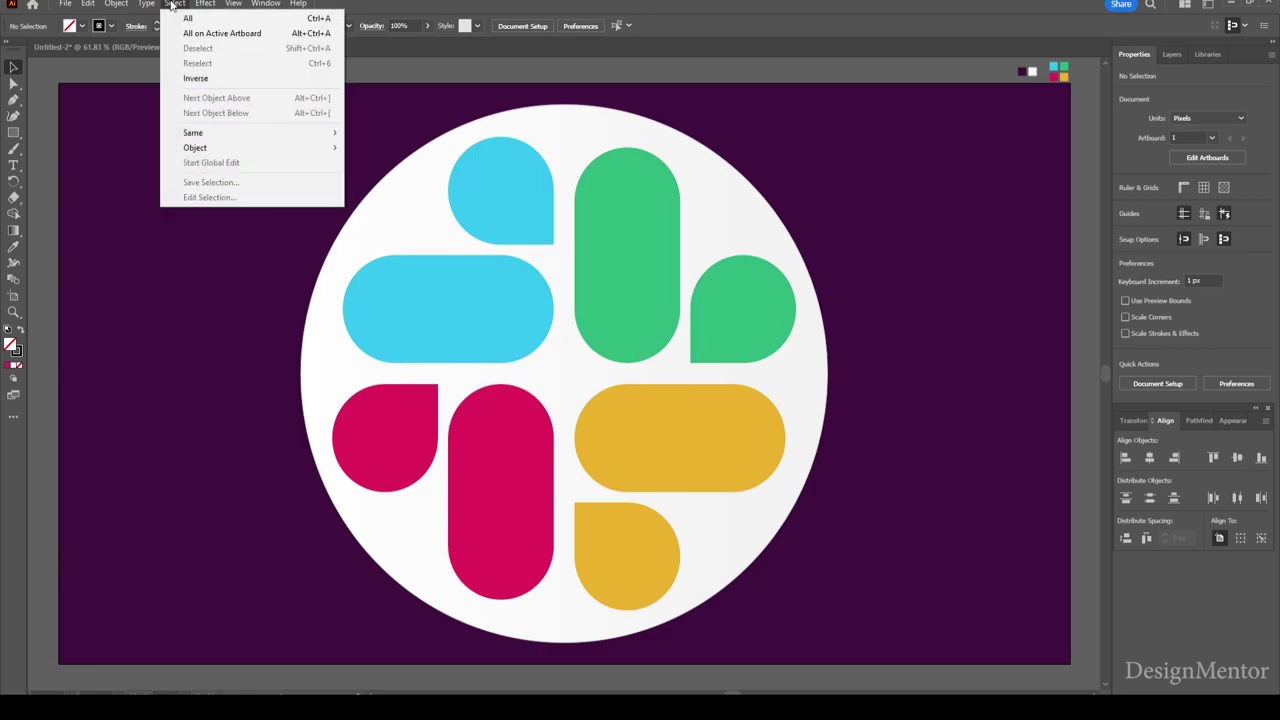
{"action": "mouse_move", "coordinate": [116, 4]}
{"action": "left_click", "coordinate": [156, 128]}
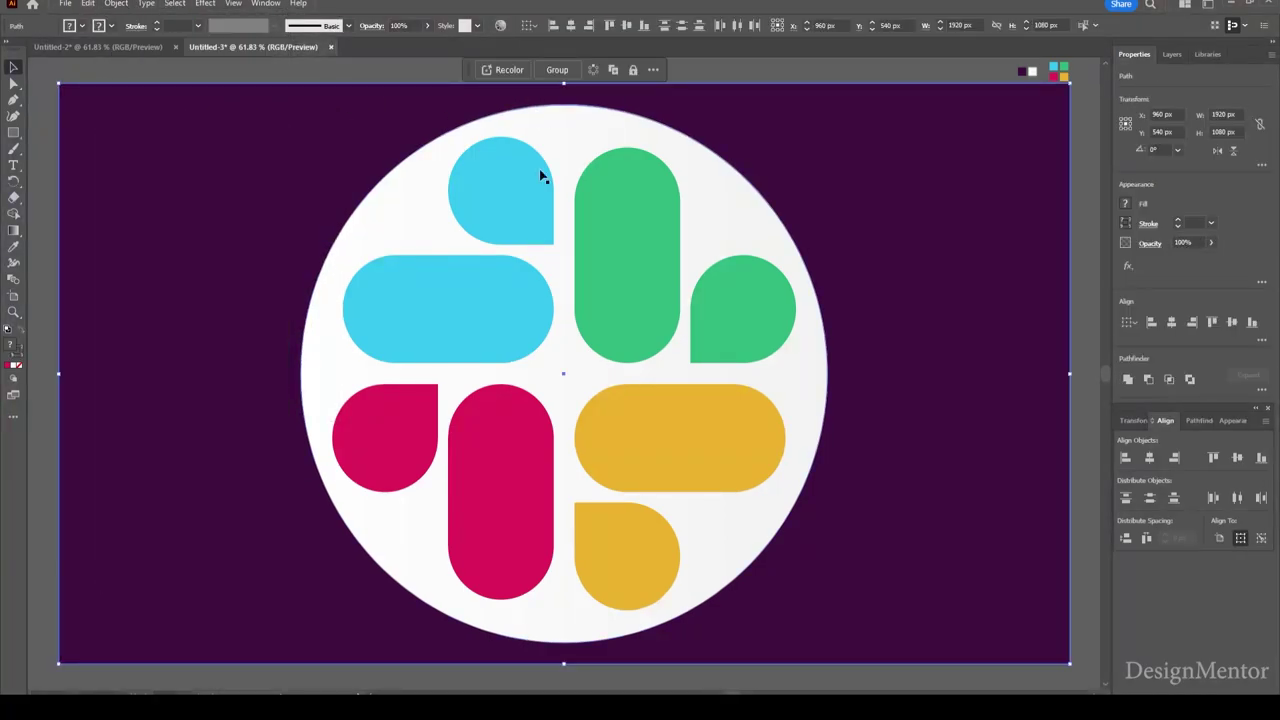
Relock the selection, unlock all artwork again, and make the white circle the key object.
{"action": "left_click", "coordinate": [114, 4]}
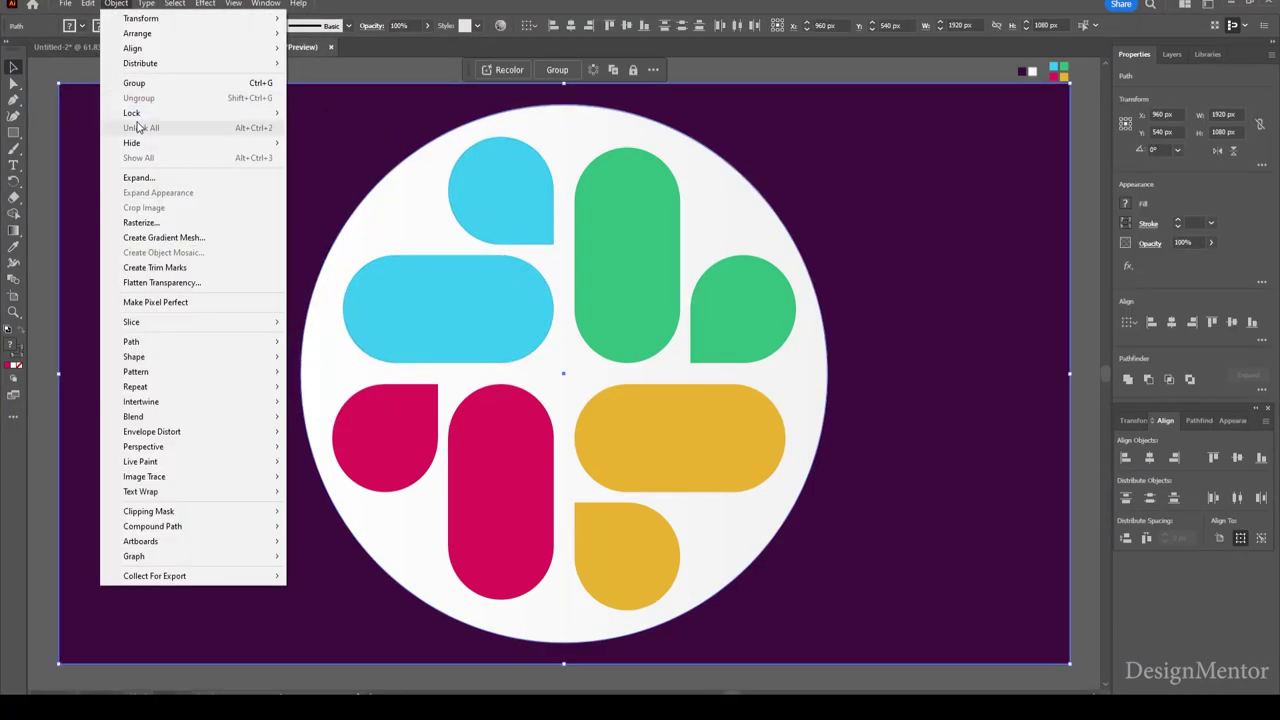
{"action": "mouse_move", "coordinate": [132, 113]}
{"action": "left_click", "coordinate": [312, 116]}
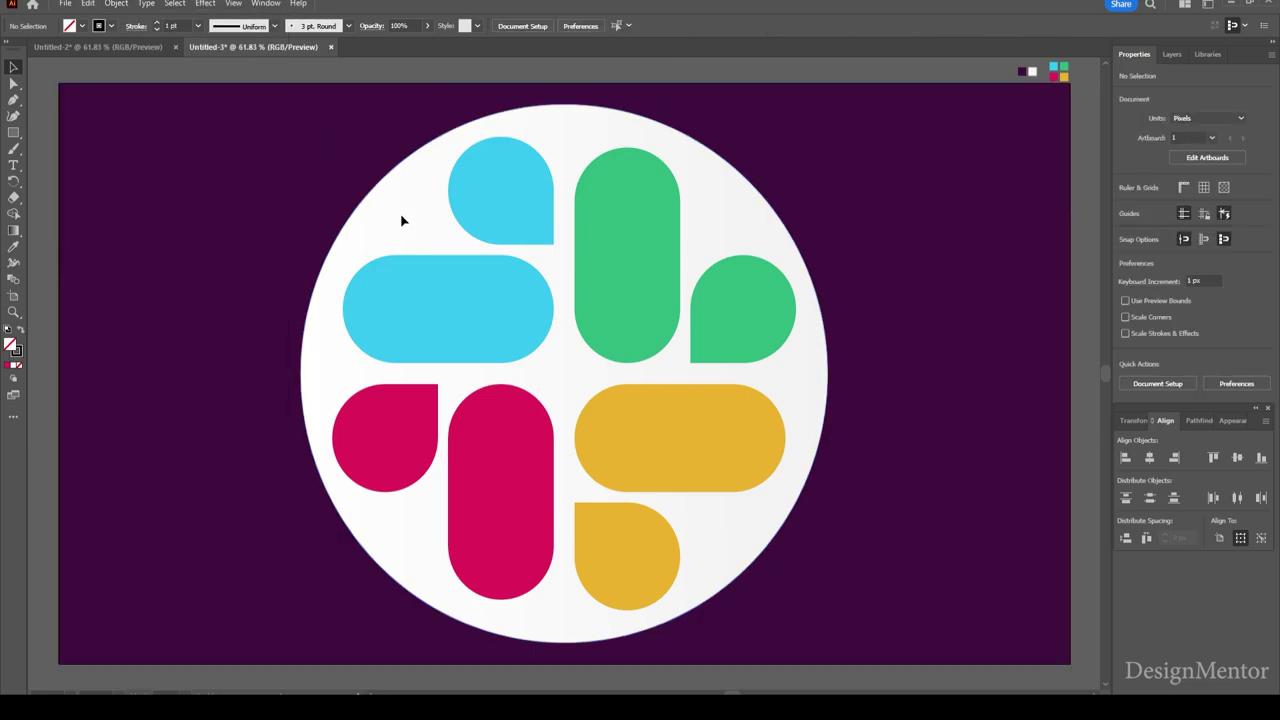
{"action": "right_click", "coordinate": [394, 210]}
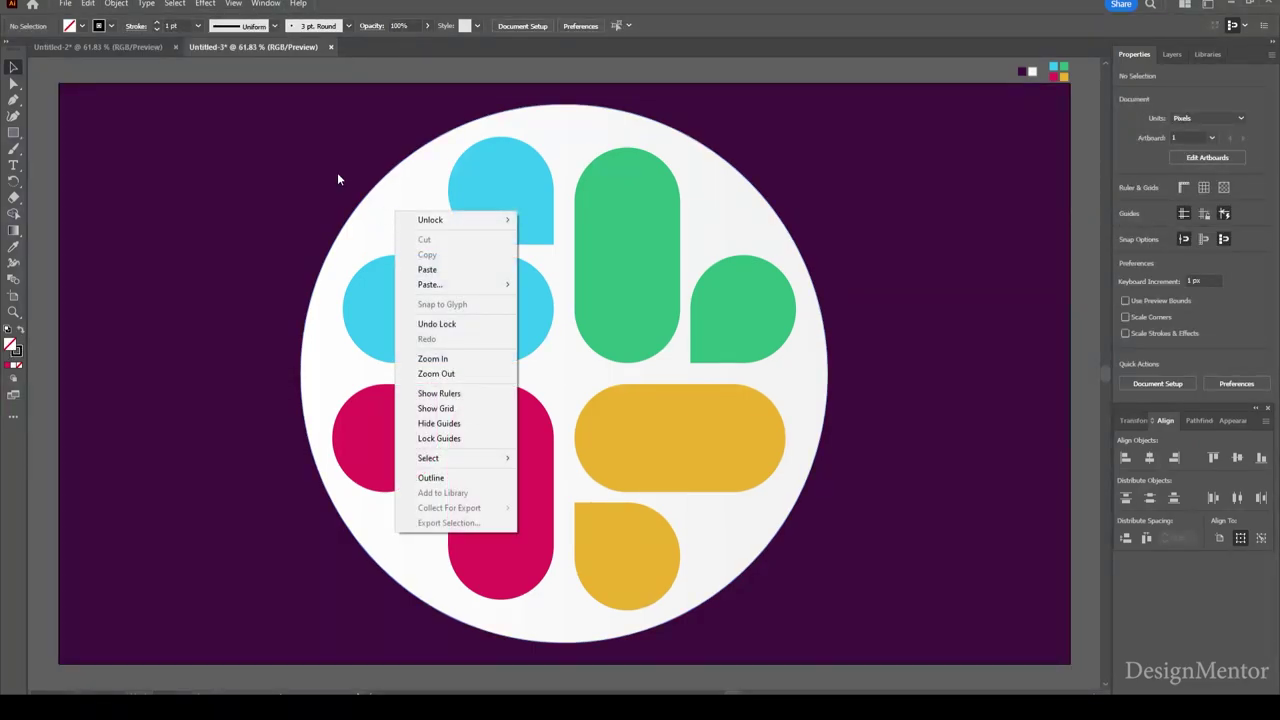
{"action": "left_click", "coordinate": [125, 5]}
{"action": "left_click", "coordinate": [150, 133]}
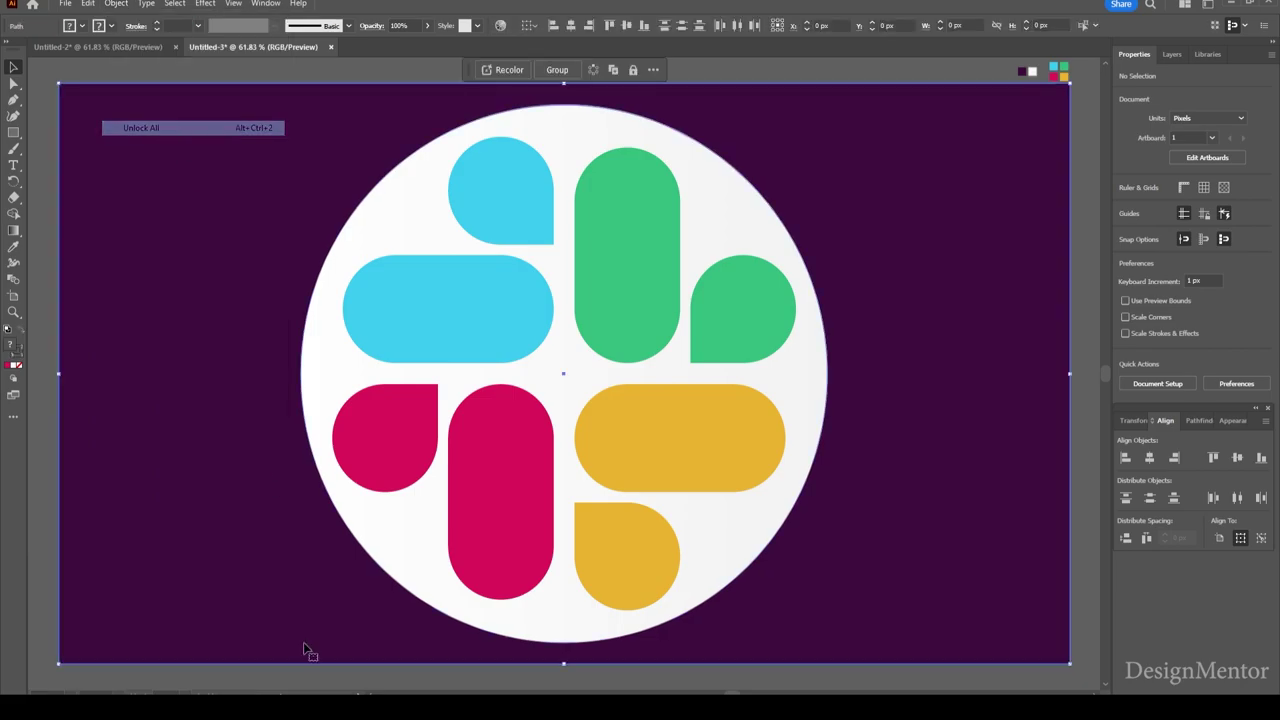
{"action": "left_click", "coordinate": [389, 223]}
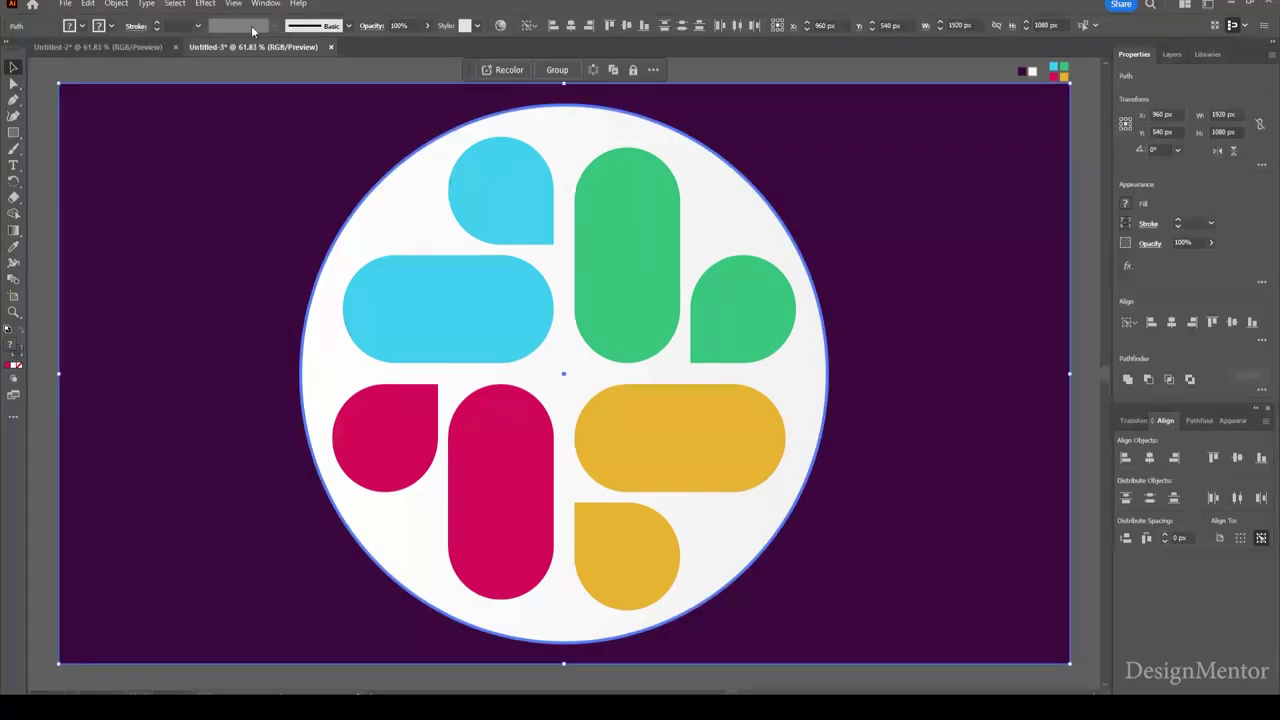
Add a Multiply drop shadow (55% opacity, 5 px offsets, 5 px blur) to the white disc.
{"action": "left_click", "coordinate": [205, 5]}
{"action": "mouse_move", "coordinate": [224, 157]}
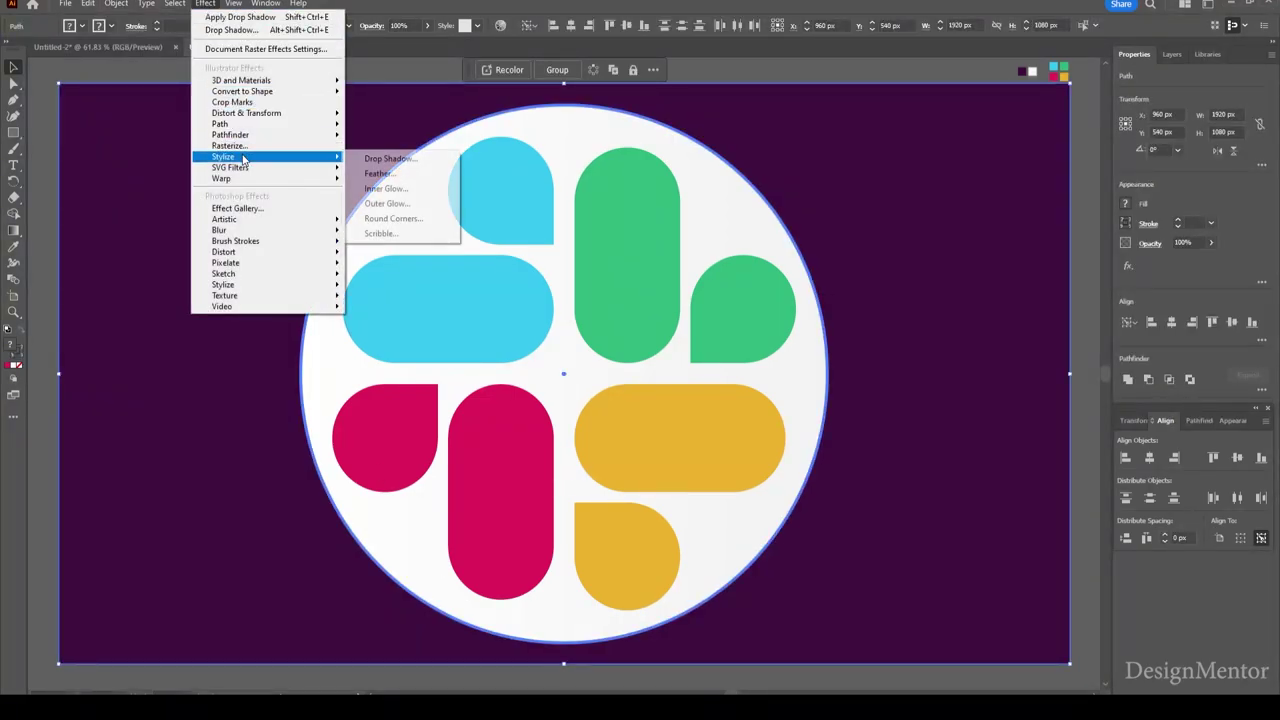
{"action": "left_click", "coordinate": [392, 159]}
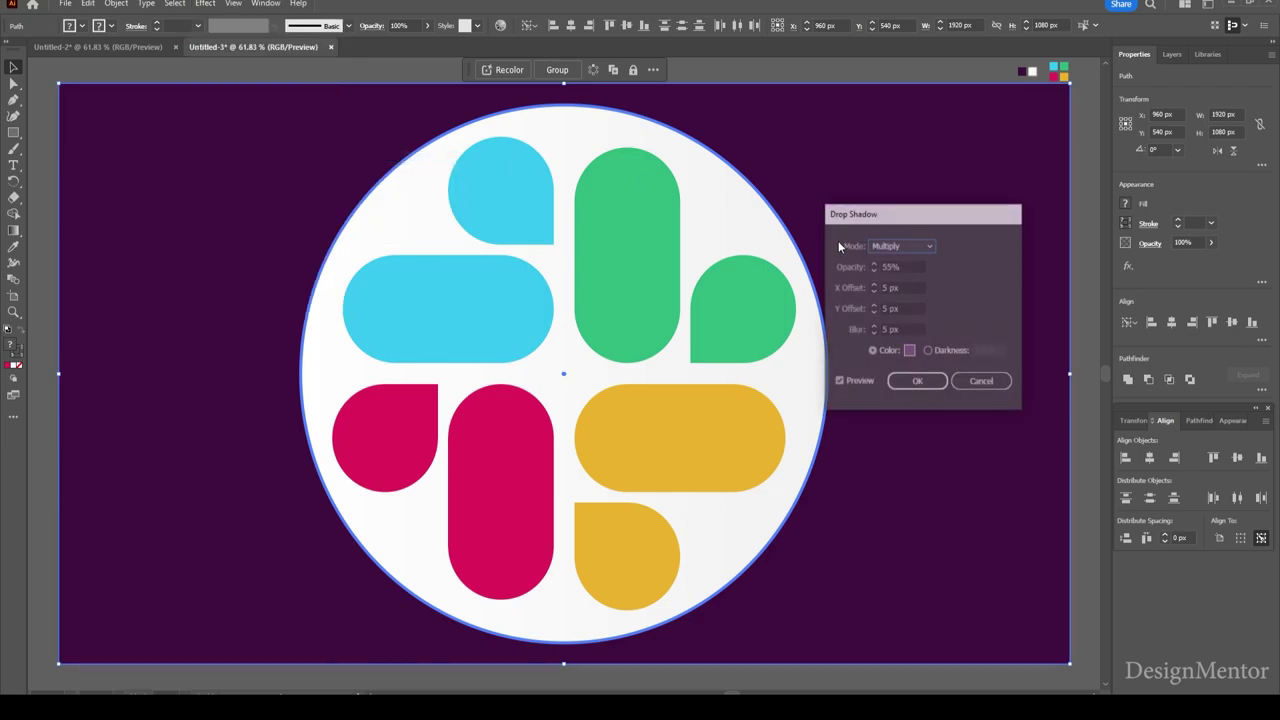
{"action": "left_click", "coordinate": [915, 381]}
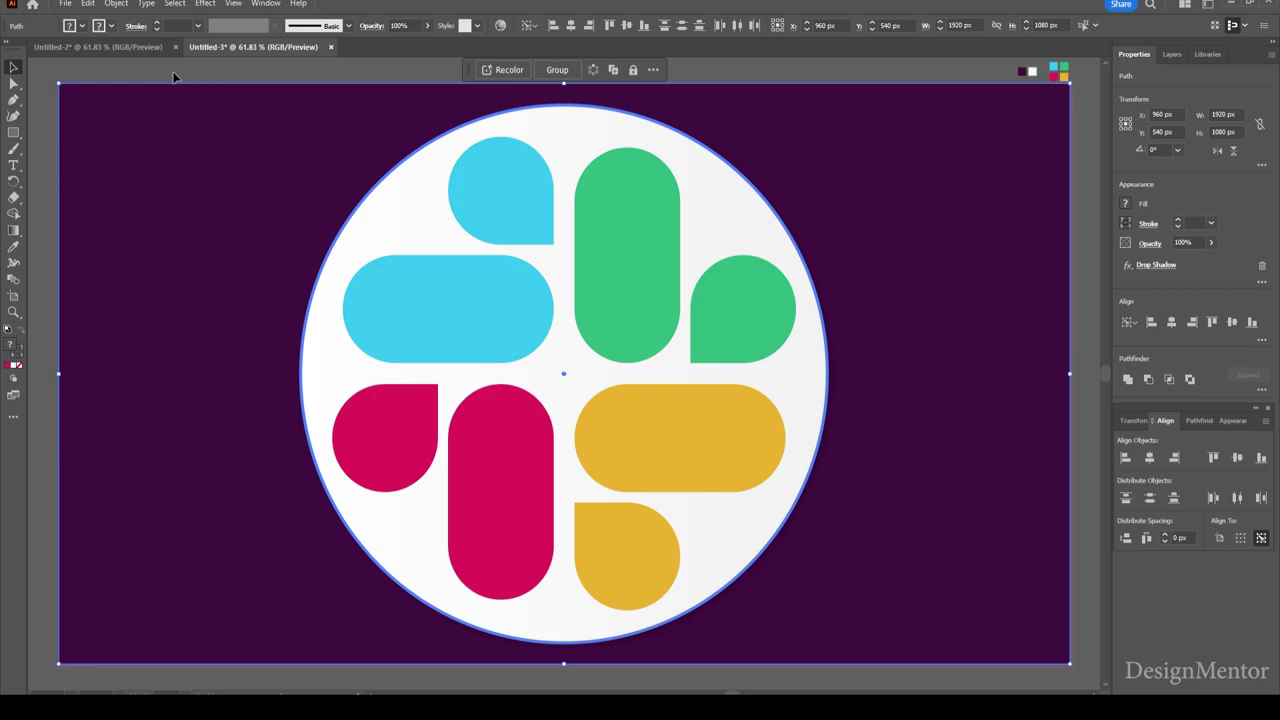
{"action": "left_click", "coordinate": [386, 195]}
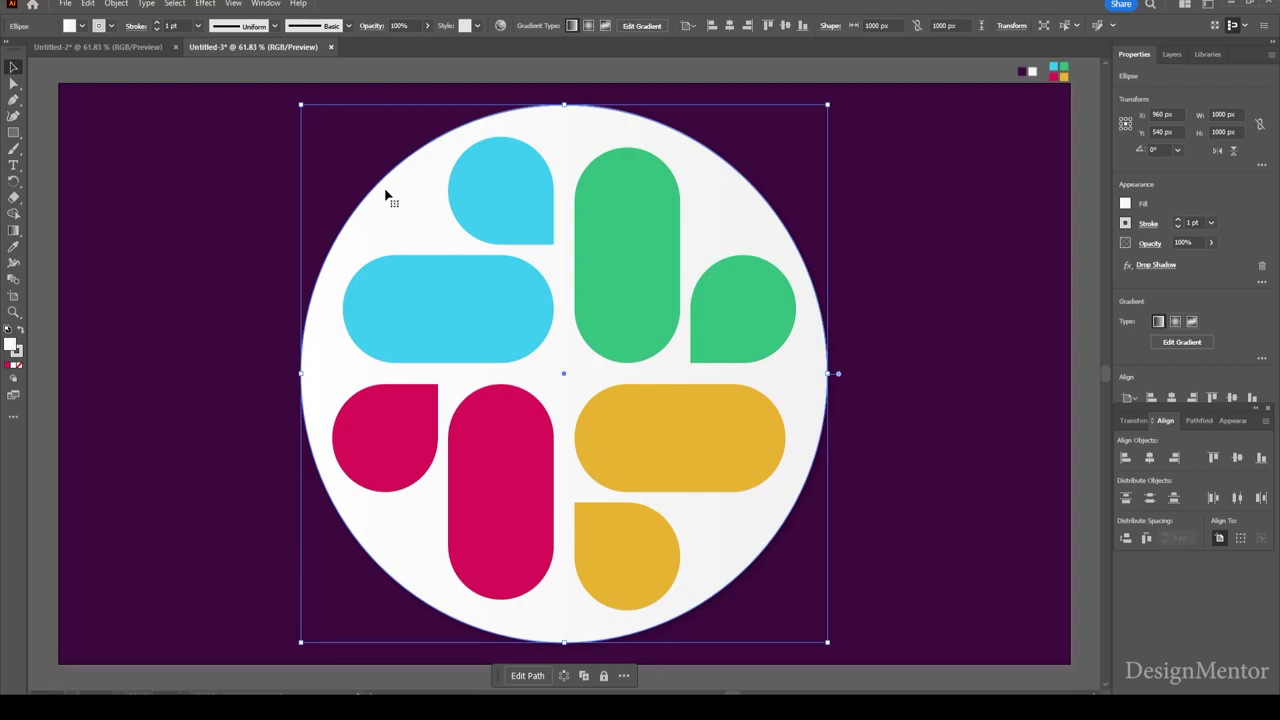
Reorient the white disc's white-to-grey gradient to run vertically from top to bottom.
{"action": "key", "text": "g"}
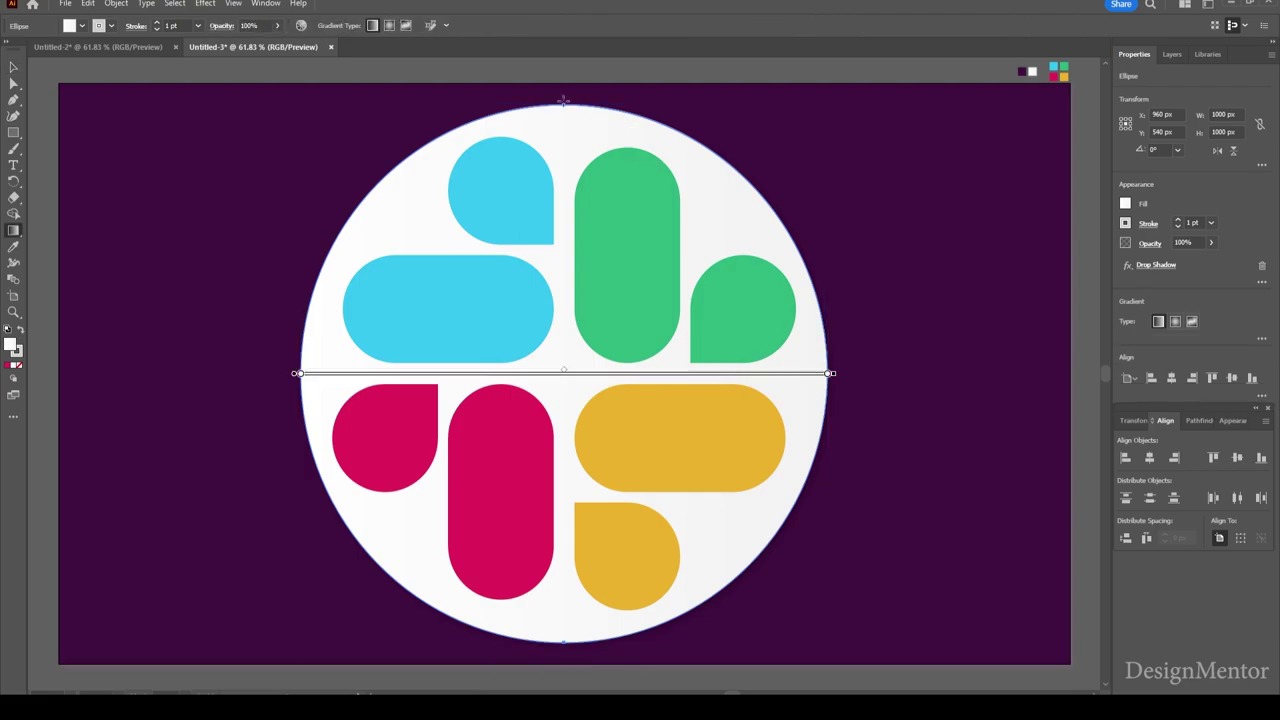
{"action": "left_click_drag", "start_coordinate": [564, 97], "coordinate": [564, 644]}
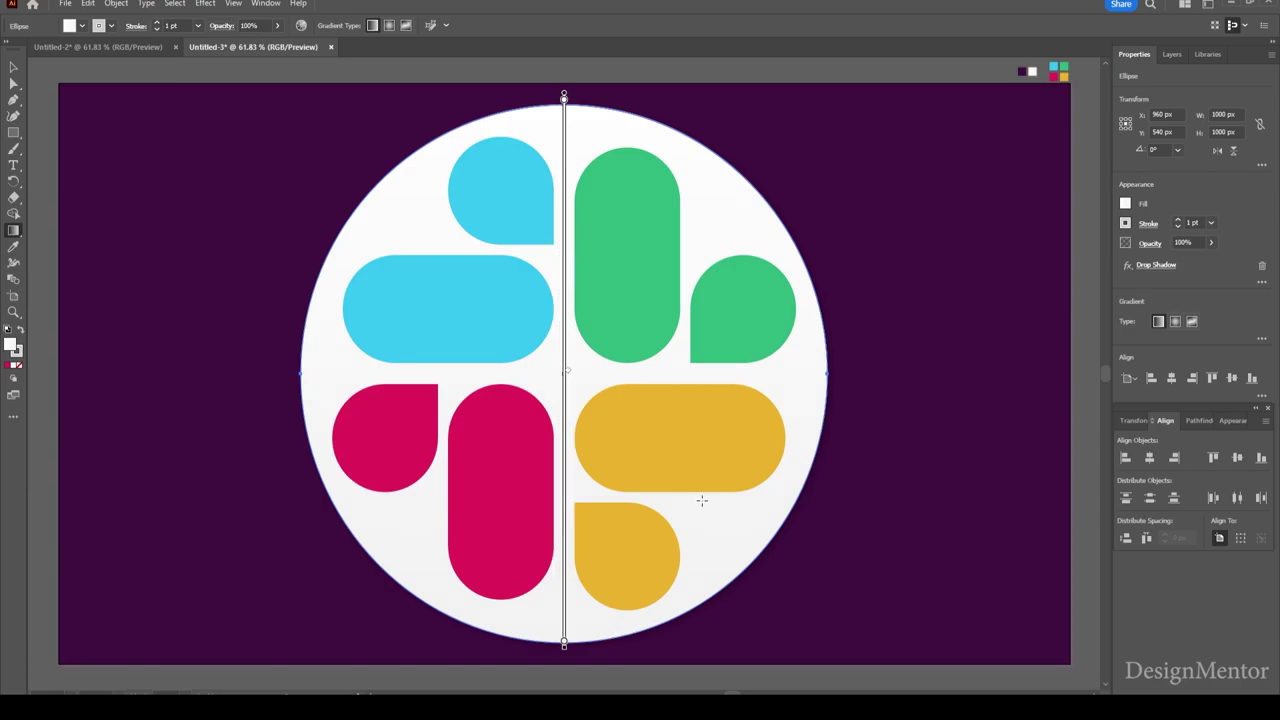
{"action": "left_click", "coordinate": [13, 67]}
Lock the purple background rectangle in place.
{"action": "left_click", "coordinate": [65, 68]}
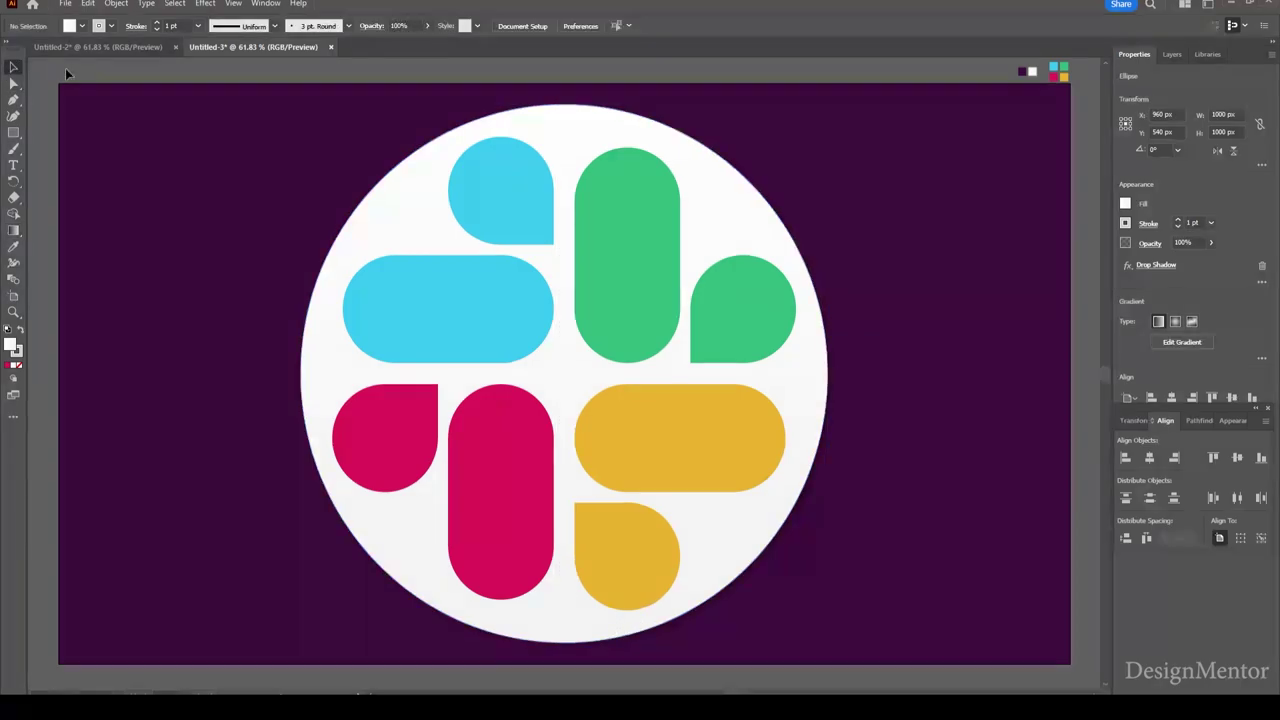
{"action": "left_click", "coordinate": [134, 114]}
{"action": "left_click", "coordinate": [116, 3]}
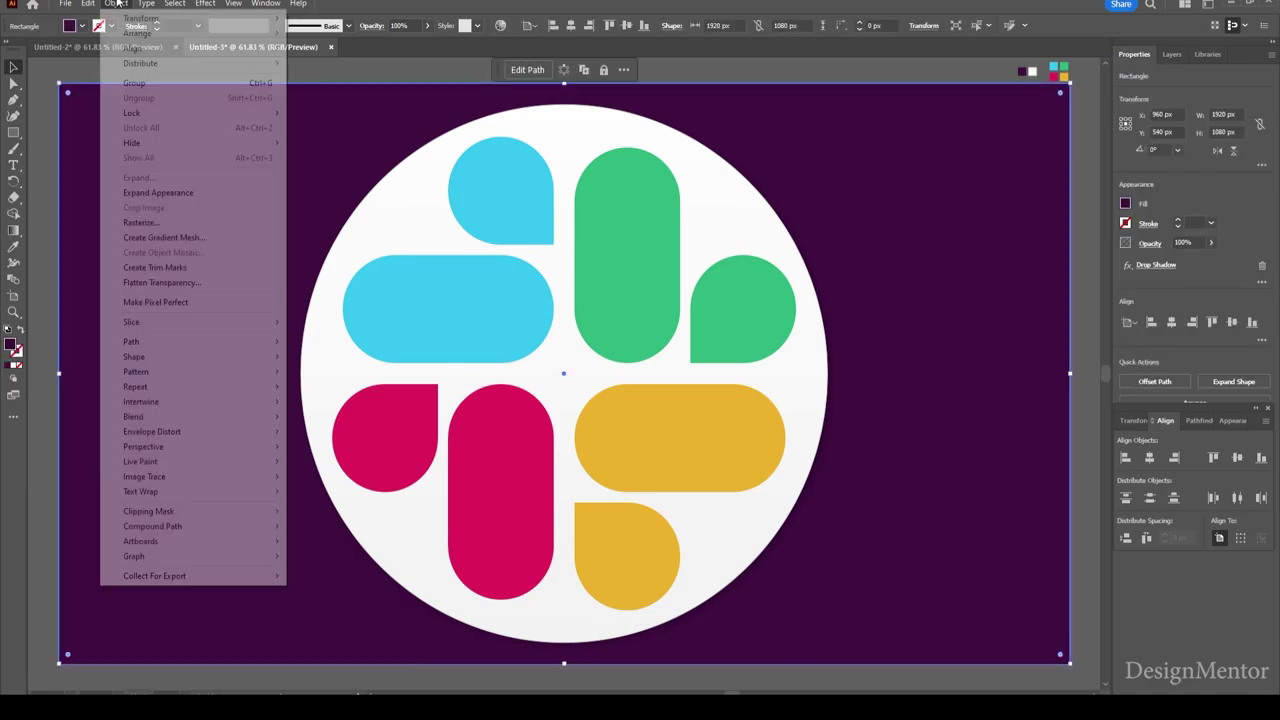
{"action": "left_click", "coordinate": [377, 114]}
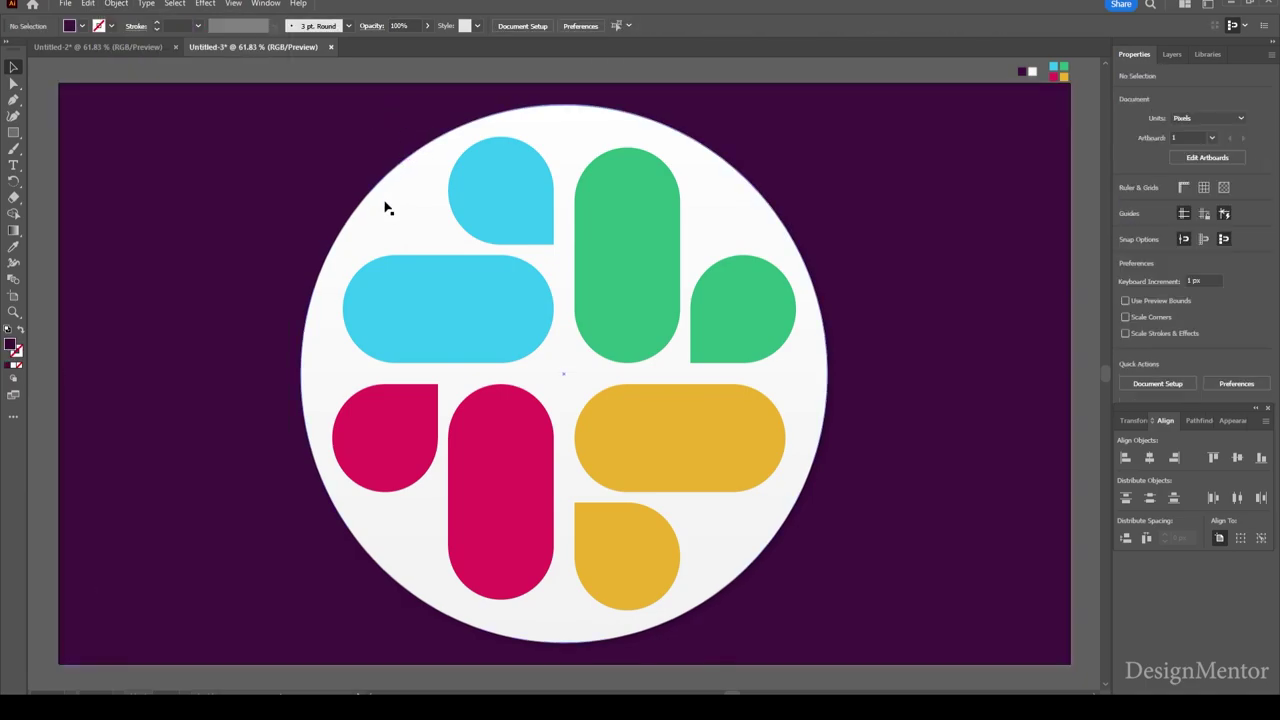
Lock the white circle in place.
{"action": "left_click", "coordinate": [385, 207]}
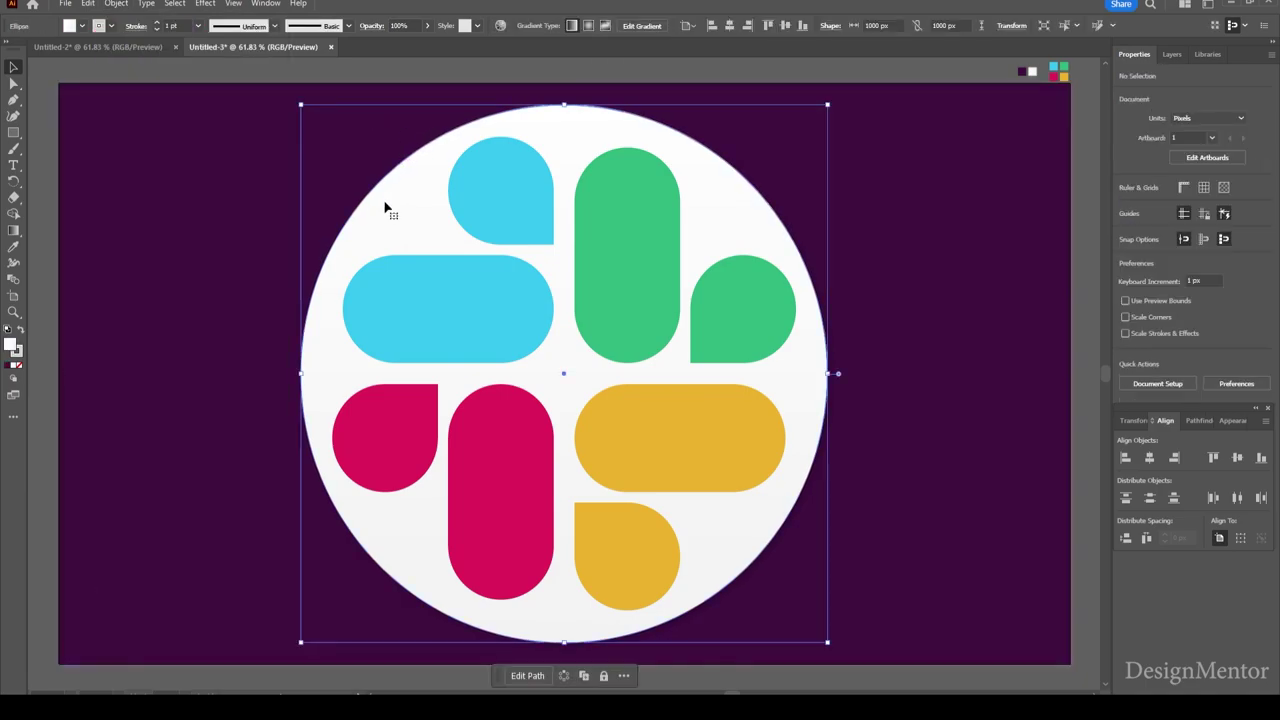
{"action": "left_click", "coordinate": [114, 4]}
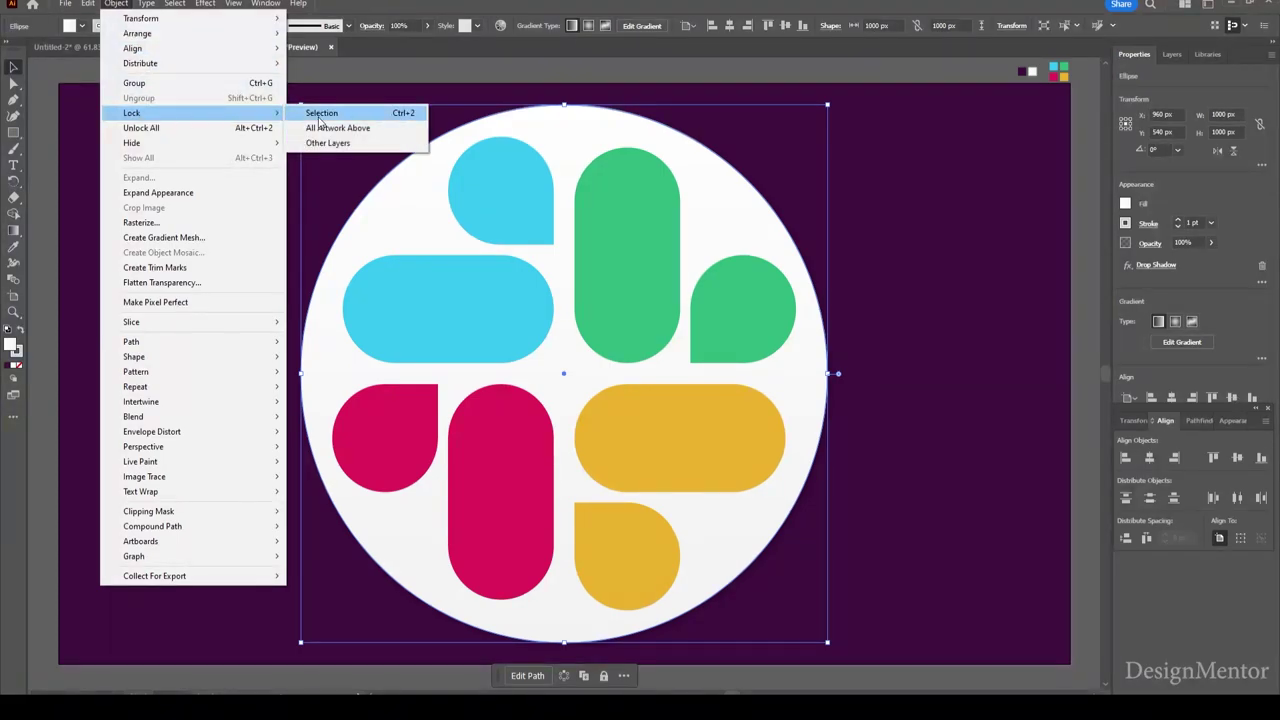
{"action": "left_click", "coordinate": [330, 112]}
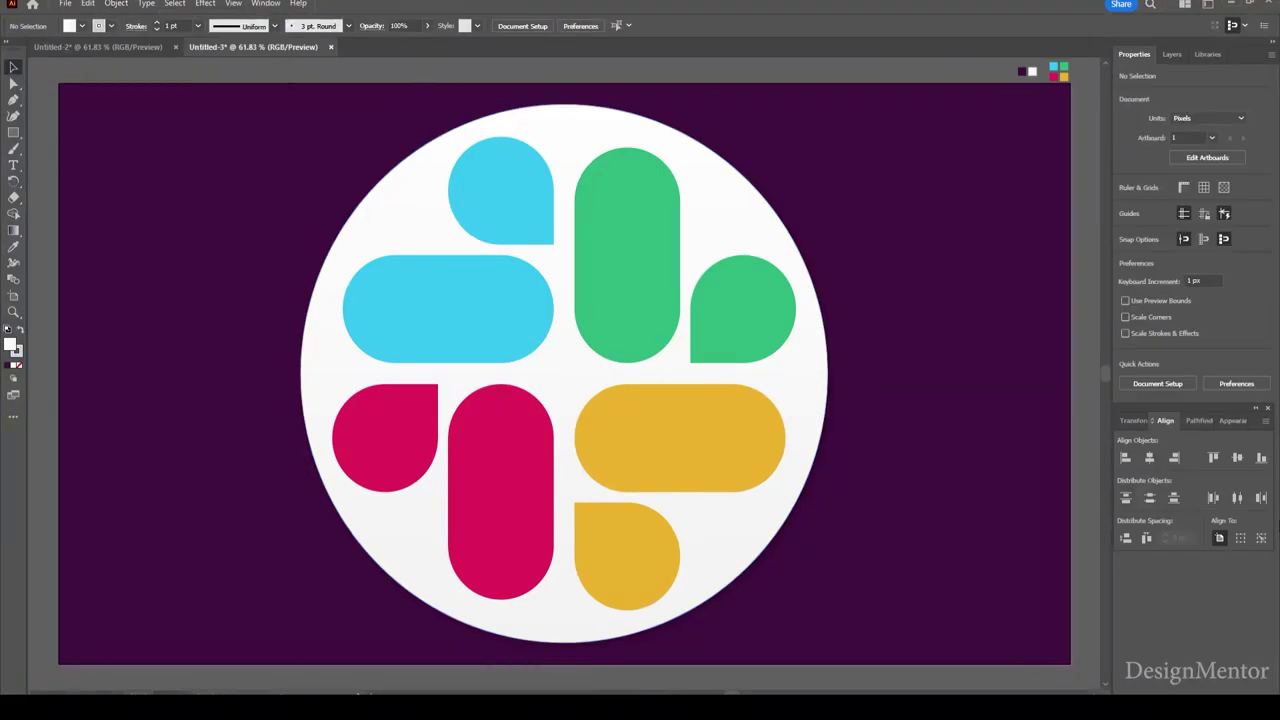